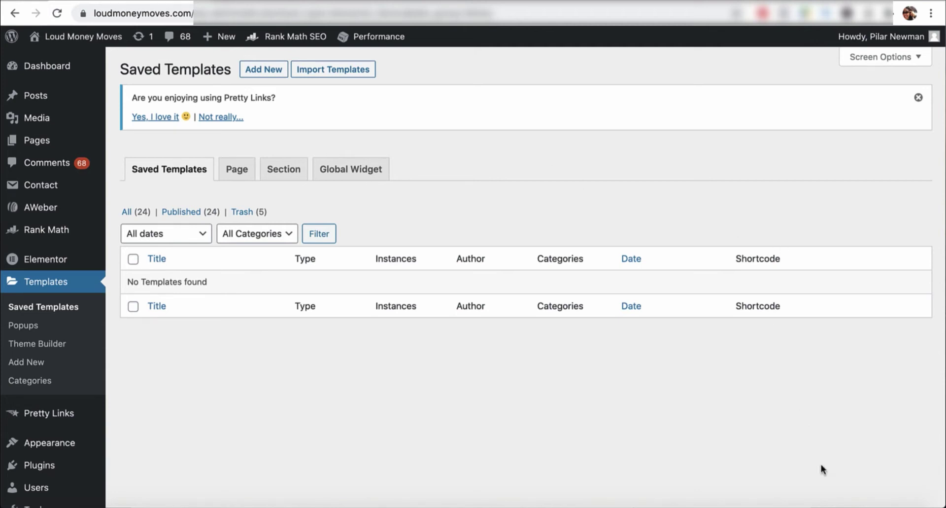
Step: Switch to the incognito browser window and look through the loudmoneymoves.com homepage as far as the Recent Blog Posts section
{"action": "left_click", "coordinate": [872, 504]}
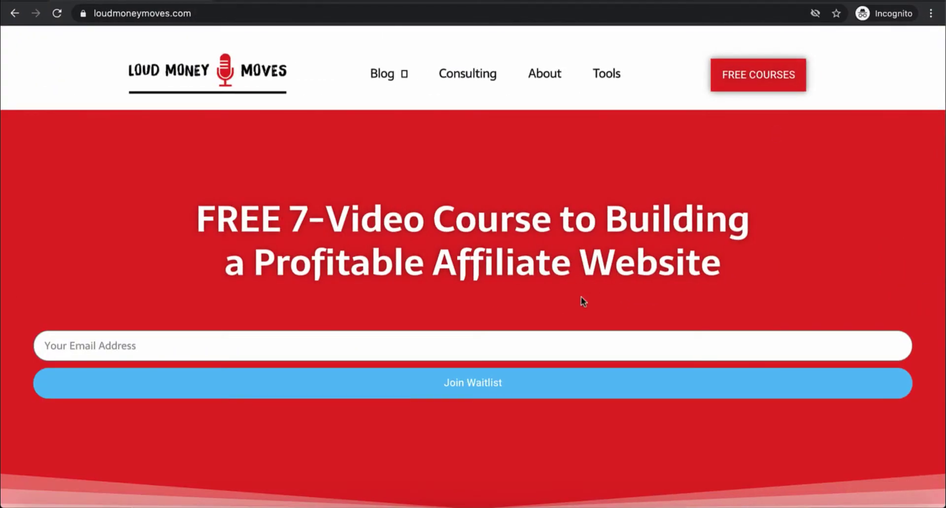
{"action": "scroll", "coordinate": [581, 297], "scroll_direction": "down", "scroll_amount": 10}
{"action": "scroll", "coordinate": [581, 297], "scroll_direction": "down", "scroll_amount": 8}
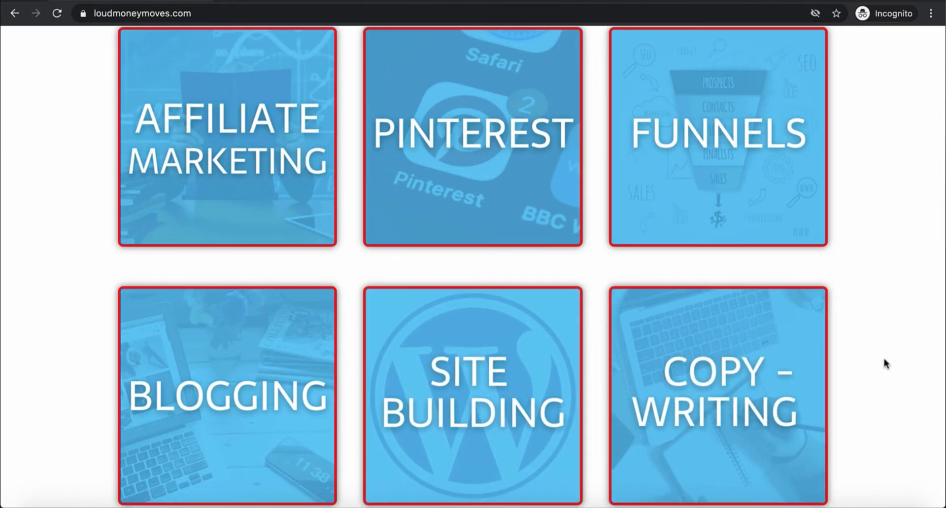
{"action": "scroll", "coordinate": [885, 363], "scroll_direction": "down", "scroll_amount": 9}
{"action": "scroll", "coordinate": [884, 363], "scroll_direction": "down", "scroll_amount": 7}
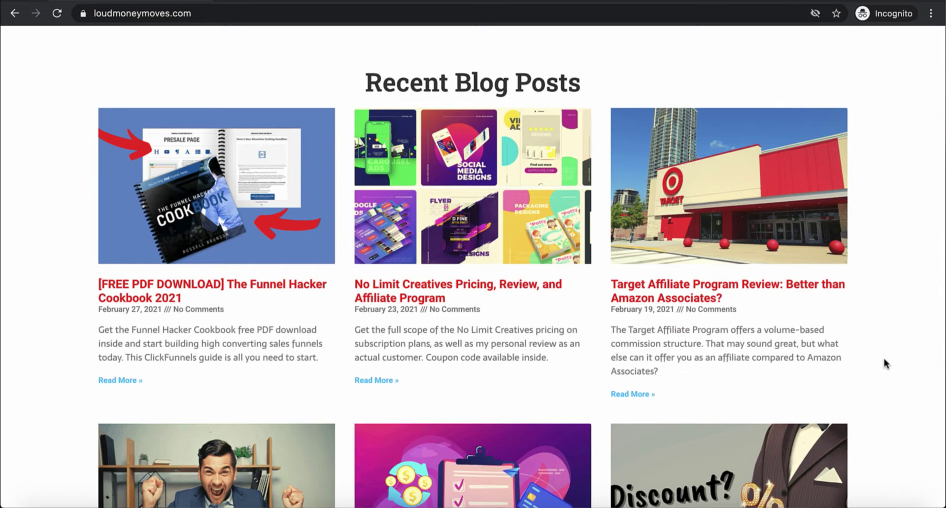
Step: Examine the layout of both rows of post cards in the homepage's Recent Blog Posts section
{"action": "scroll", "coordinate": [886, 363], "scroll_direction": "up", "scroll_amount": 1}
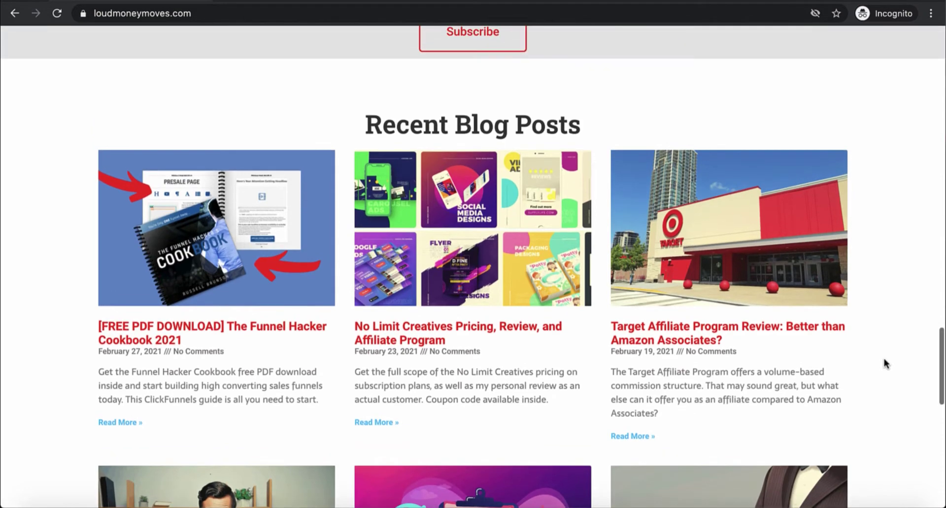
{"action": "scroll", "coordinate": [885, 363], "scroll_direction": "down", "scroll_amount": 1}
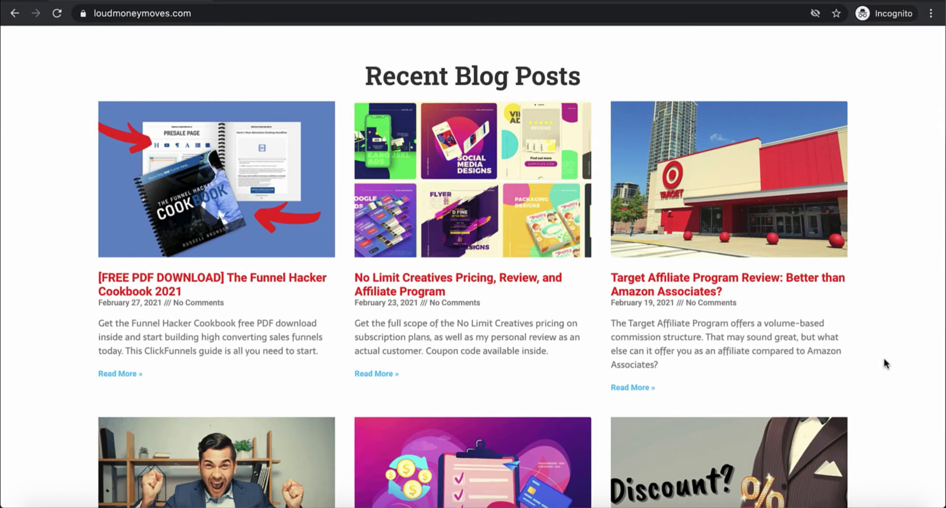
{"action": "scroll", "coordinate": [885, 363], "scroll_direction": "down", "scroll_amount": 1}
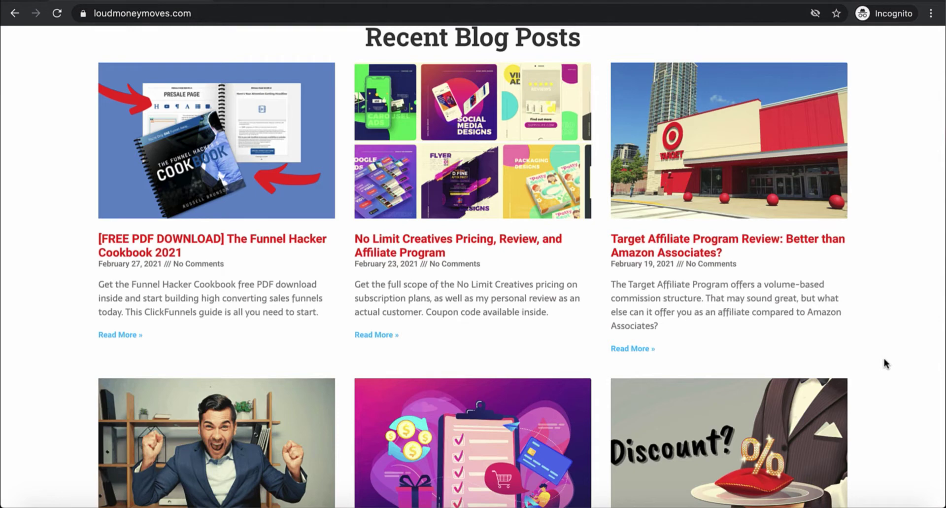
{"action": "scroll", "coordinate": [886, 363], "scroll_direction": "up", "scroll_amount": 1}
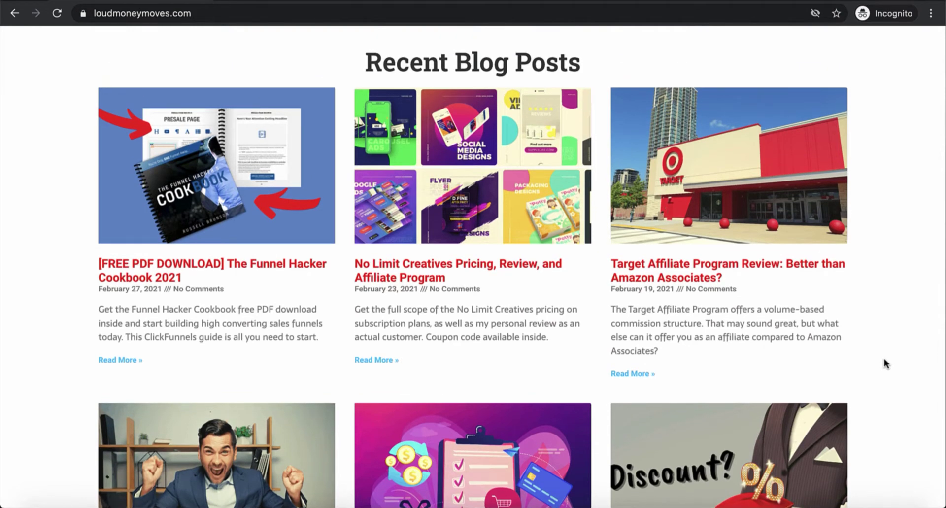
{"action": "scroll", "coordinate": [886, 363], "scroll_direction": "down", "scroll_amount": 5}
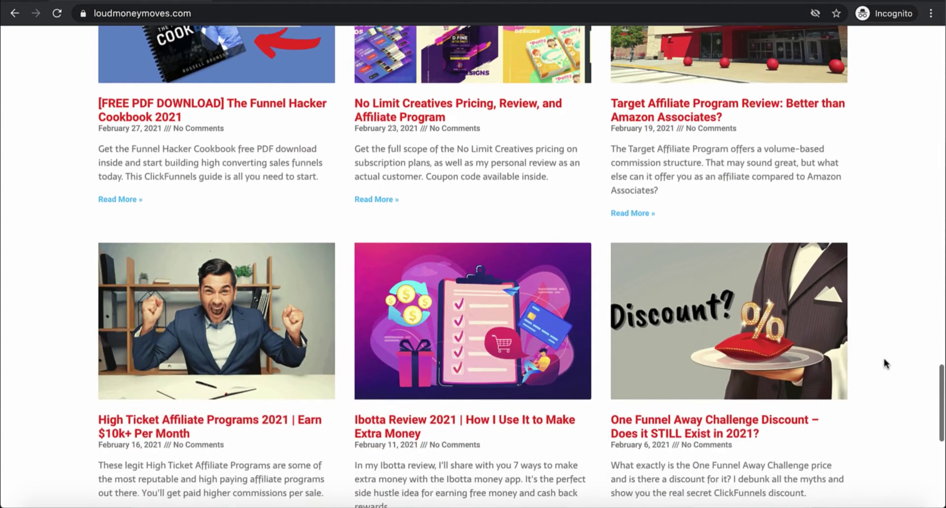
{"action": "scroll", "coordinate": [886, 364], "scroll_direction": "down", "scroll_amount": 1}
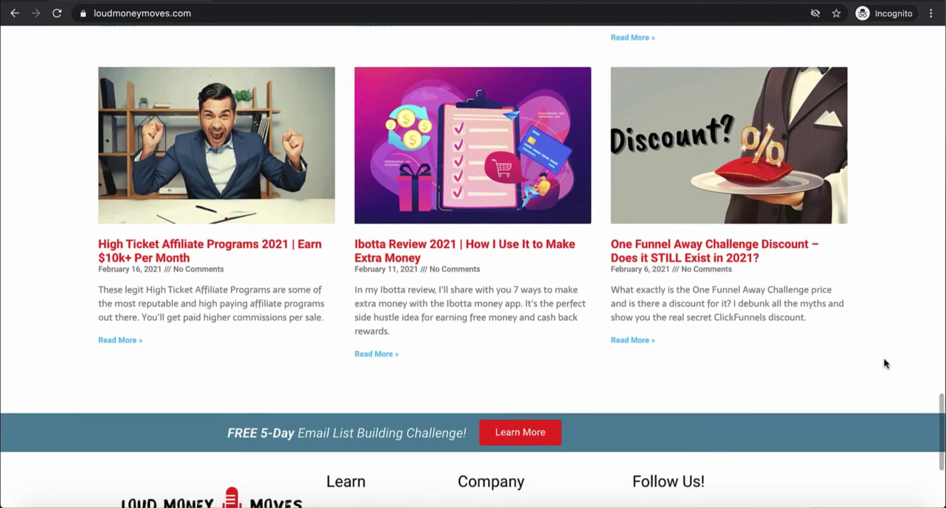
{"action": "scroll", "coordinate": [886, 364], "scroll_direction": "down", "scroll_amount": 1}
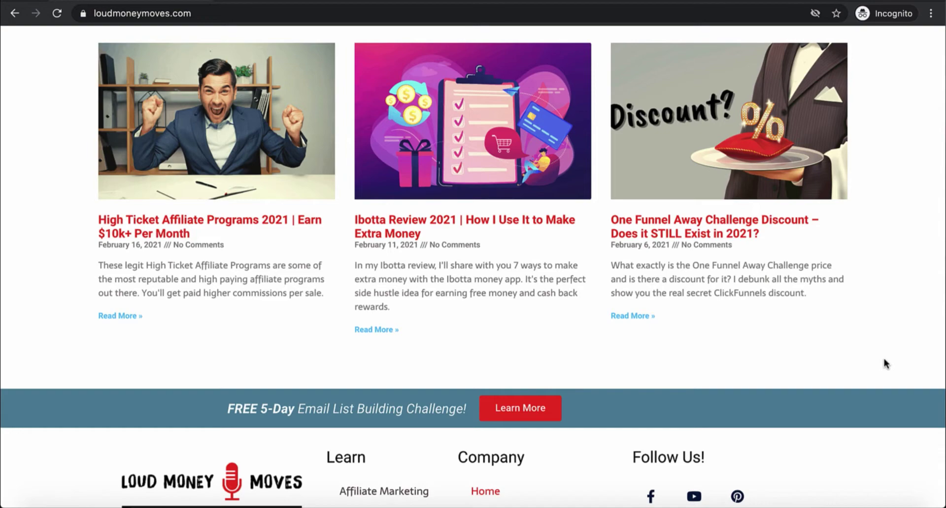
{"action": "scroll", "coordinate": [886, 364], "scroll_direction": "up", "scroll_amount": 3}
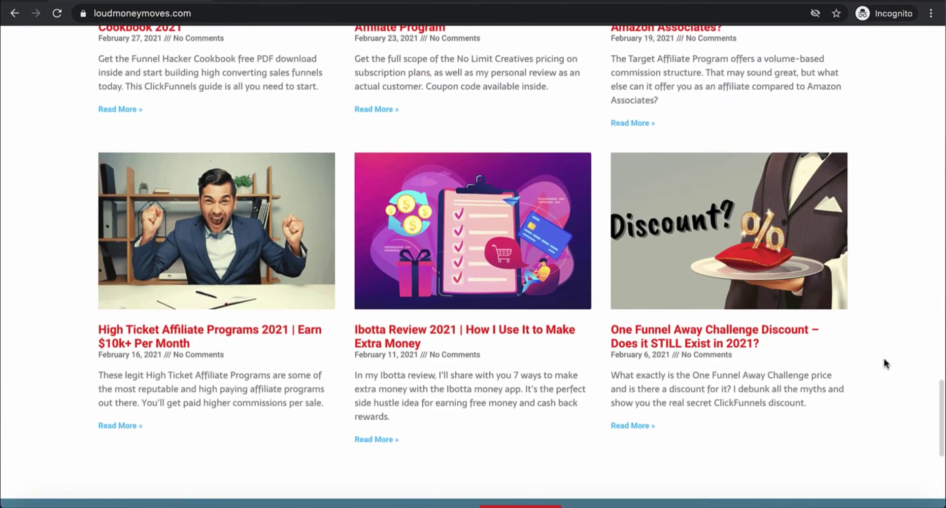
{"action": "scroll", "coordinate": [885, 364], "scroll_direction": "down", "scroll_amount": 1}
{"action": "scroll", "coordinate": [883, 355], "scroll_direction": "down", "scroll_amount": 3}
Step: Open the blog's Affiliate Marketing category from the site header and look through its article cards
{"action": "scroll", "coordinate": [883, 355], "scroll_direction": "up", "scroll_amount": 20}
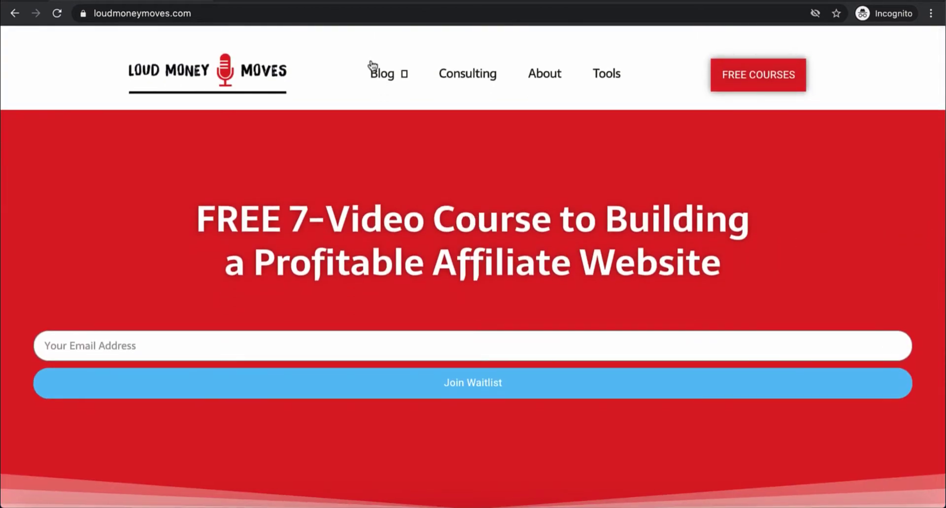
{"action": "mouse_move", "coordinate": [389, 84]}
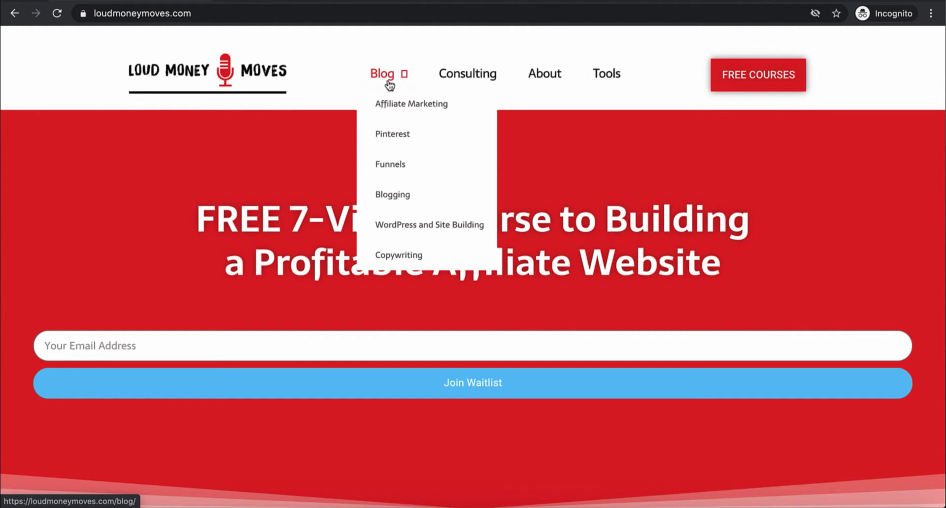
{"action": "left_click", "coordinate": [397, 106]}
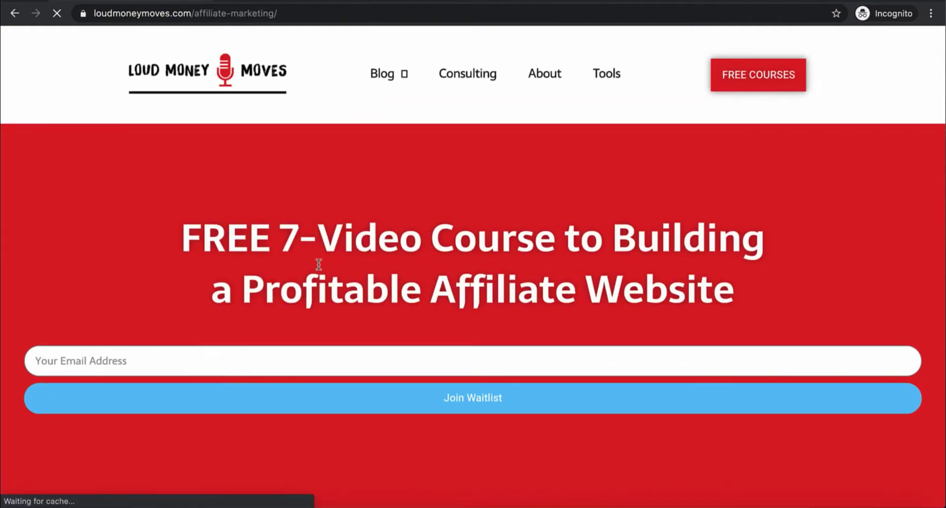
{"action": "scroll", "coordinate": [319, 264], "scroll_direction": "down", "scroll_amount": 10}
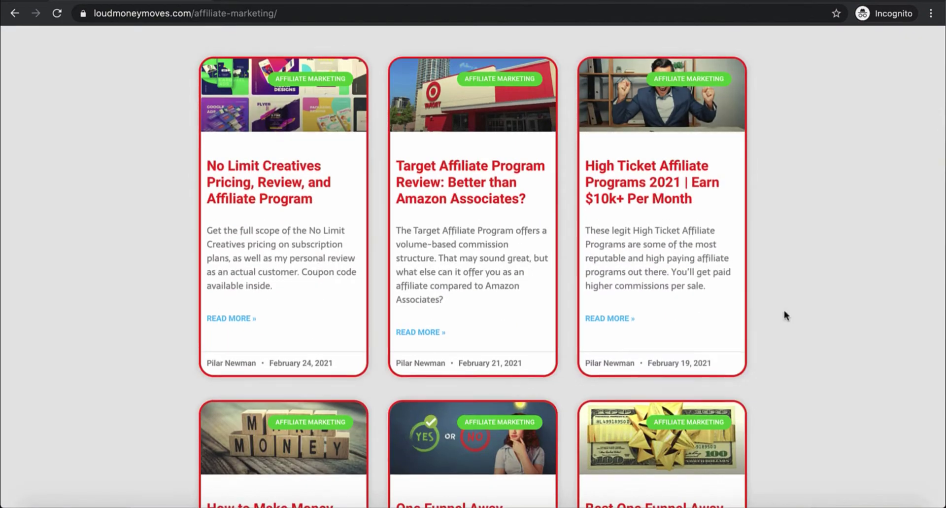
{"action": "scroll", "coordinate": [784, 315], "scroll_direction": "down", "scroll_amount": 5}
{"action": "scroll", "coordinate": [785, 314], "scroll_direction": "down", "scroll_amount": 5}
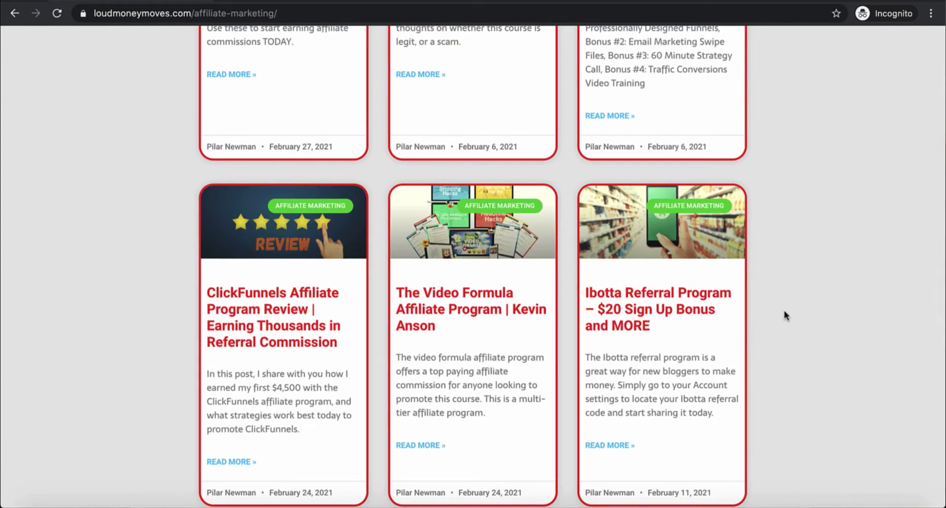
{"action": "scroll", "coordinate": [784, 313], "scroll_direction": "down", "scroll_amount": 5}
{"action": "scroll", "coordinate": [785, 314], "scroll_direction": "up", "scroll_amount": 3}
Step: Open the Ibotta Referral Program article and look through it from the introduction past the welcome bonus sections
{"action": "left_click", "coordinate": [655, 193]}
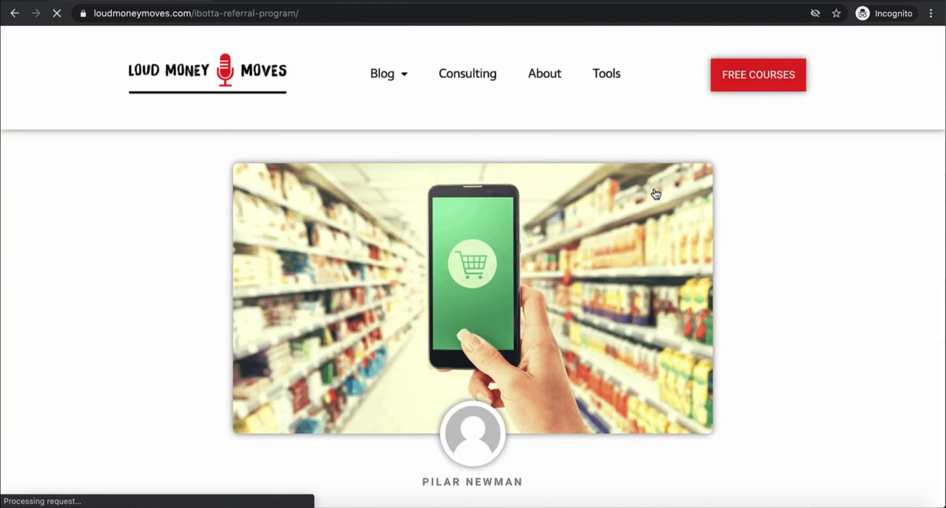
{"action": "scroll", "coordinate": [748, 315], "scroll_direction": "down", "scroll_amount": 7}
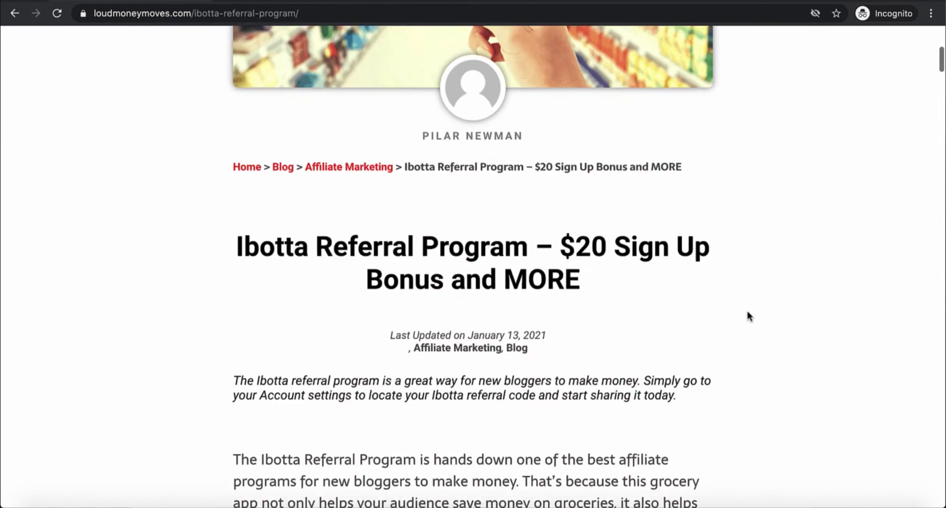
{"action": "scroll", "coordinate": [747, 312], "scroll_direction": "down", "scroll_amount": 4}
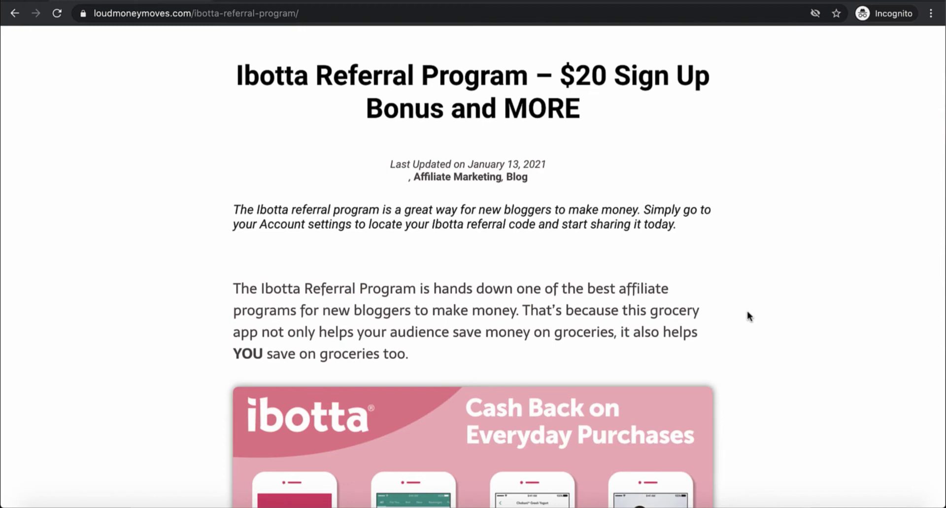
{"action": "scroll", "coordinate": [747, 312], "scroll_direction": "down", "scroll_amount": 8}
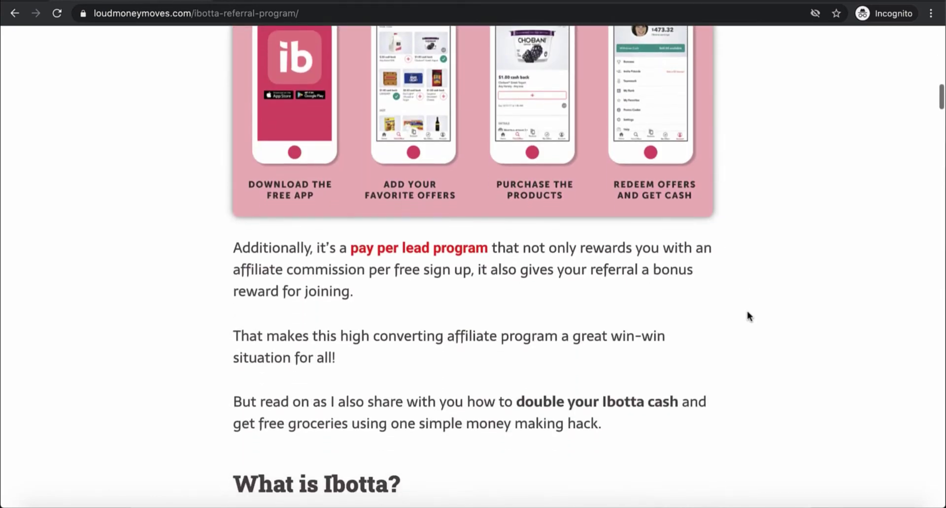
{"action": "scroll", "coordinate": [747, 311], "scroll_direction": "down", "scroll_amount": 20}
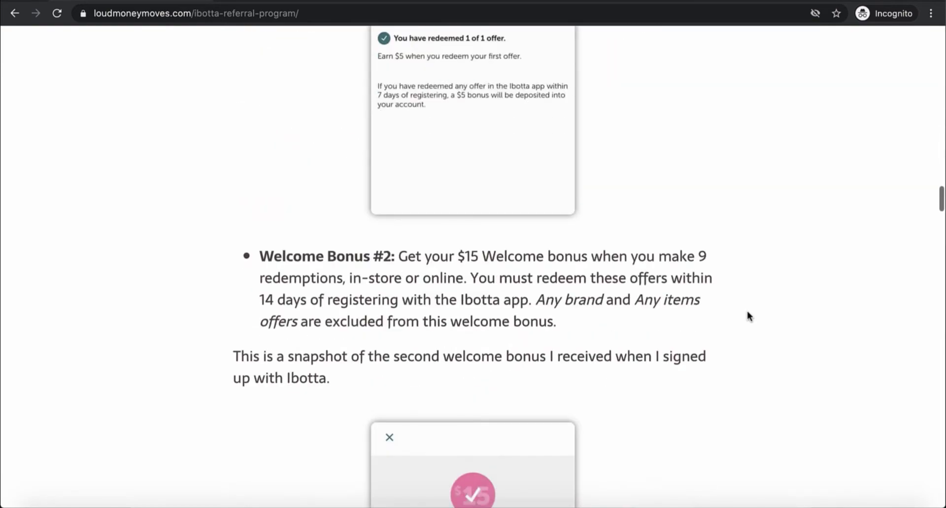
{"action": "scroll", "coordinate": [747, 309], "scroll_direction": "down", "scroll_amount": 8}
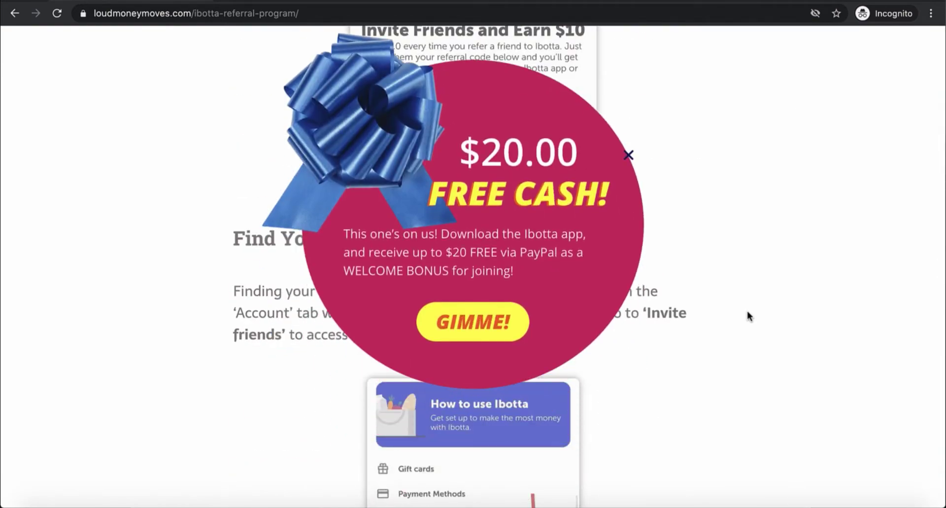
Step: Examine the $20.00 Free Cash popup over different parts of the Ibotta Referral Program article
{"action": "scroll", "coordinate": [747, 311], "scroll_direction": "down", "scroll_amount": 8}
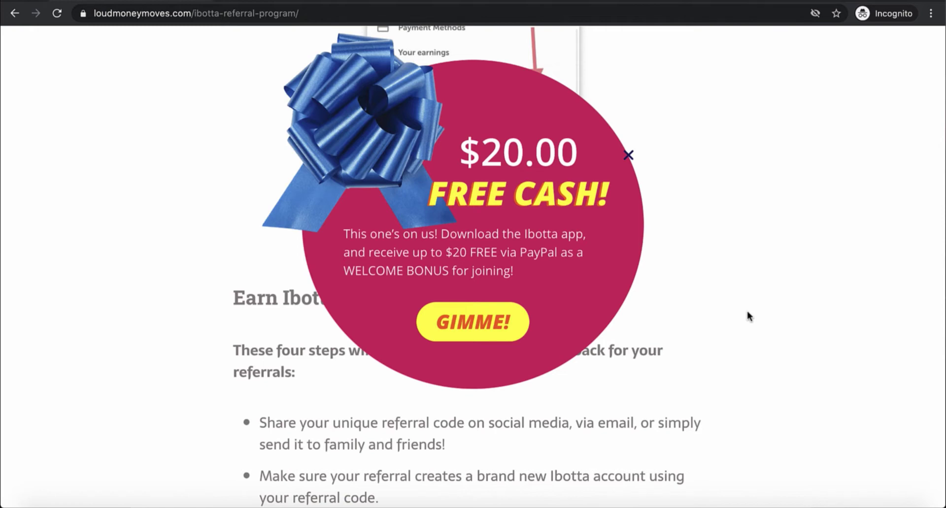
{"action": "scroll", "coordinate": [746, 309], "scroll_direction": "up", "scroll_amount": 10}
{"action": "scroll", "coordinate": [747, 308], "scroll_direction": "down", "scroll_amount": 20}
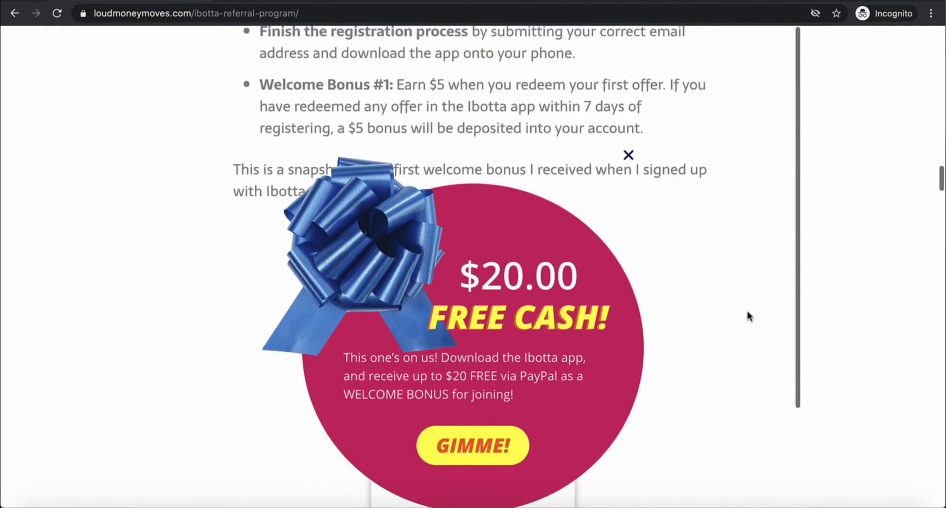
{"action": "scroll", "coordinate": [747, 308], "scroll_direction": "up", "scroll_amount": 15}
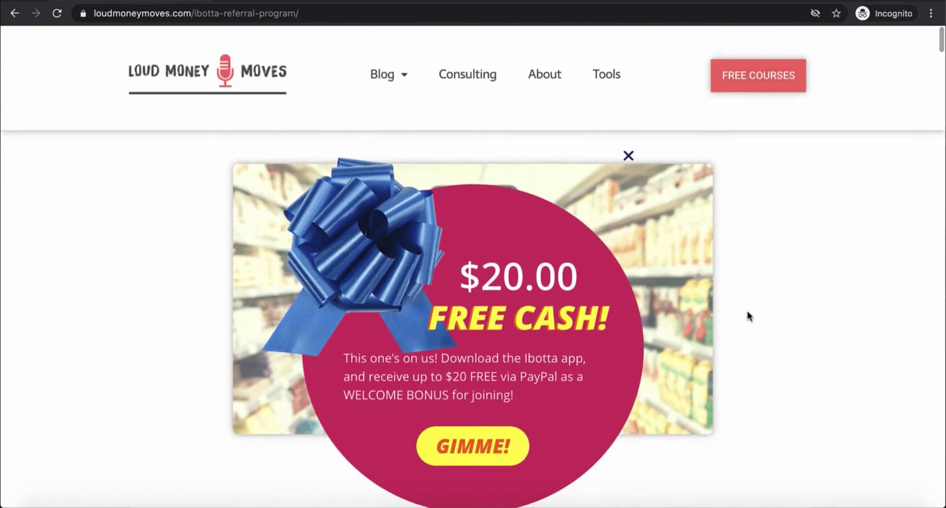
{"action": "scroll", "coordinate": [747, 311], "scroll_direction": "down", "scroll_amount": 15}
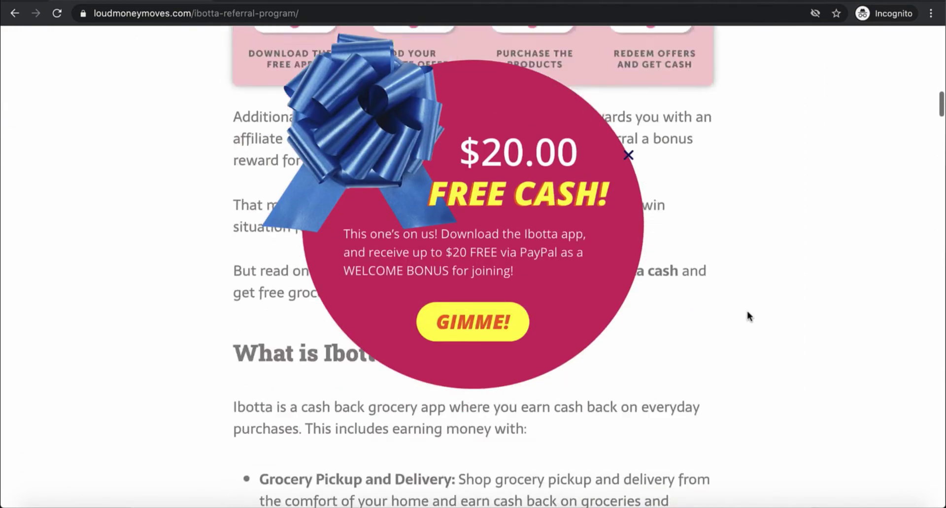
{"action": "scroll", "coordinate": [747, 316], "scroll_direction": "down", "scroll_amount": 5}
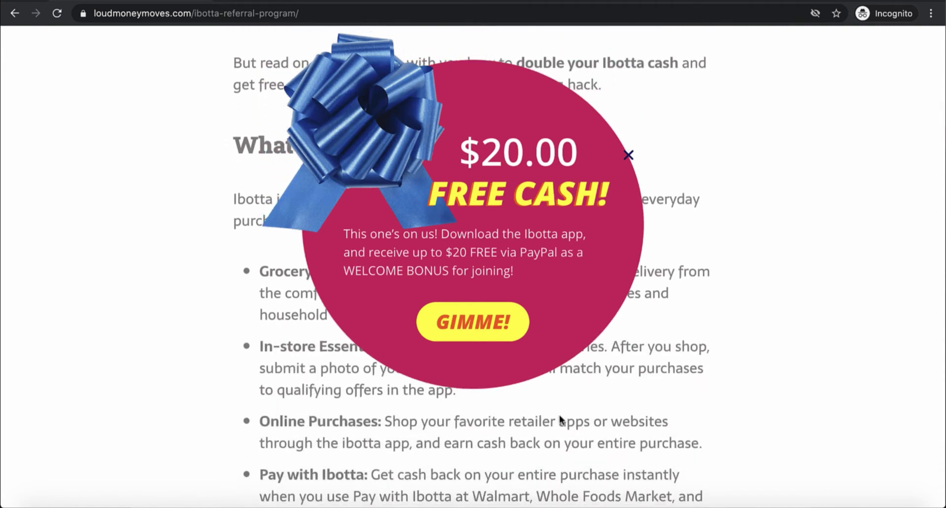
Step: Return to the Affiliate Marketing category page and view the first row of Recent Articles
{"action": "left_click", "coordinate": [16, 14]}
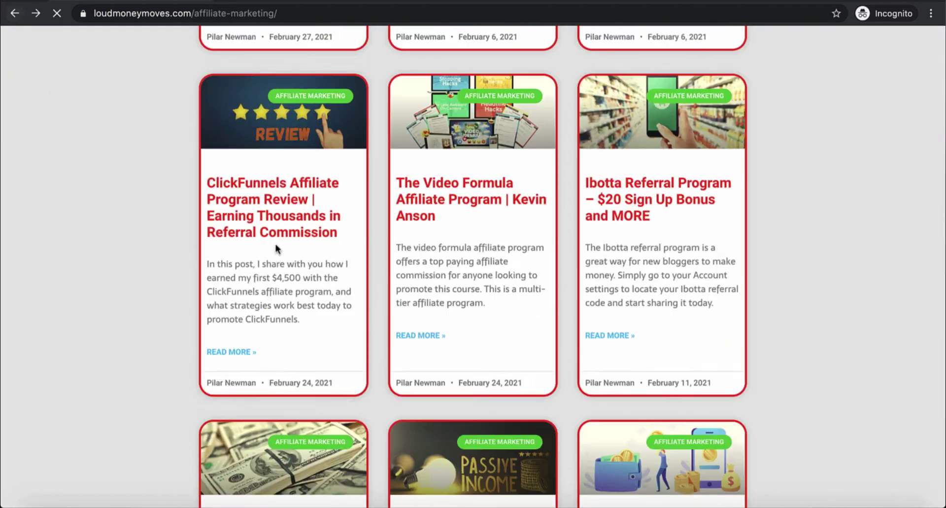
{"action": "scroll", "coordinate": [796, 256], "scroll_direction": "up", "scroll_amount": 4}
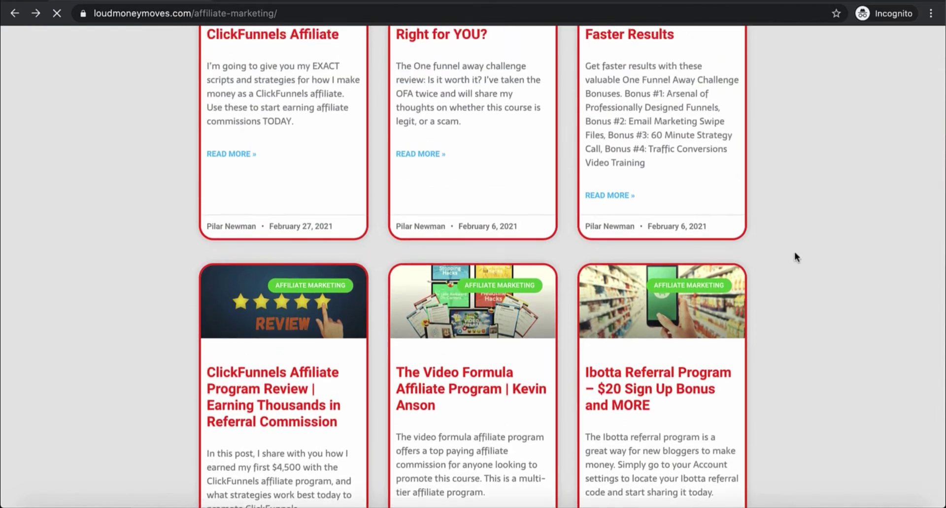
{"action": "scroll", "coordinate": [794, 256], "scroll_direction": "up", "scroll_amount": 10}
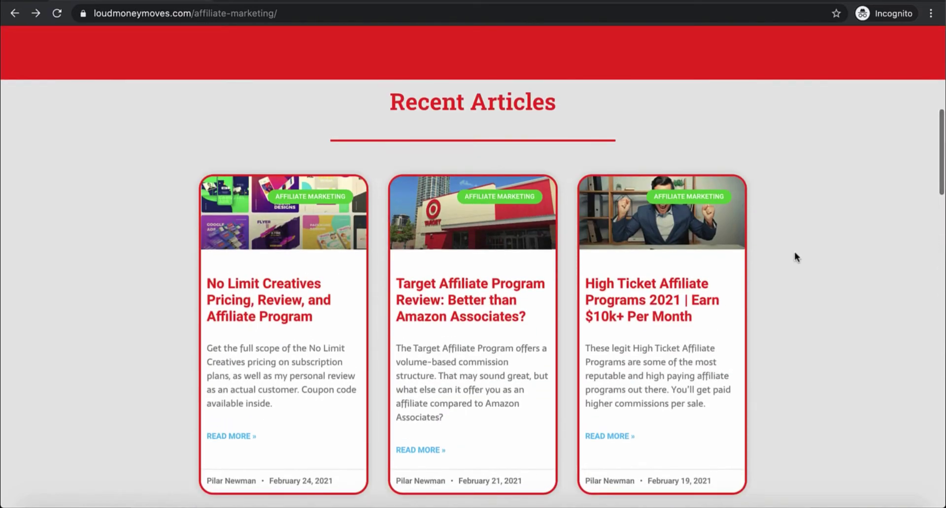
{"action": "scroll", "coordinate": [795, 256], "scroll_direction": "down", "scroll_amount": 3}
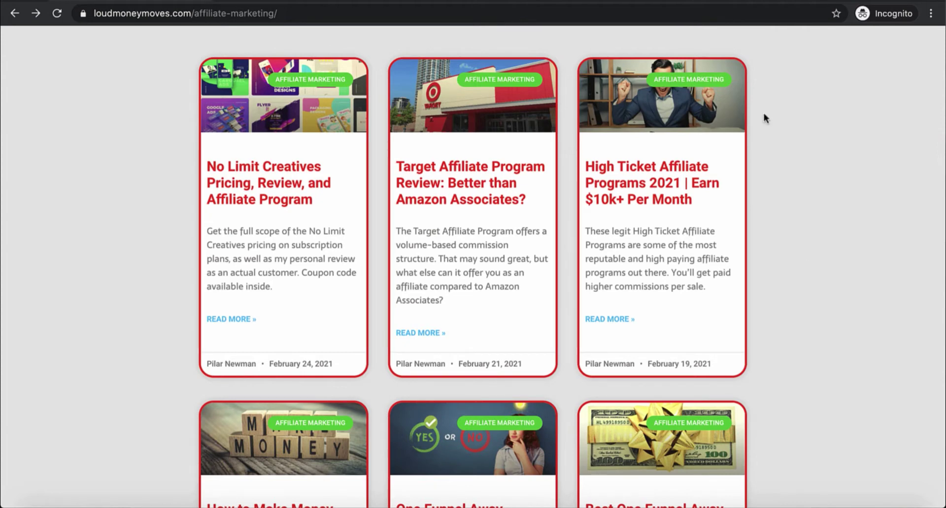
Step: Open the No Limit Creatives Pricing, Review, and Affiliate Program article and view the Fiverr Business banner below its summary
{"action": "left_click", "coordinate": [200, 349]}
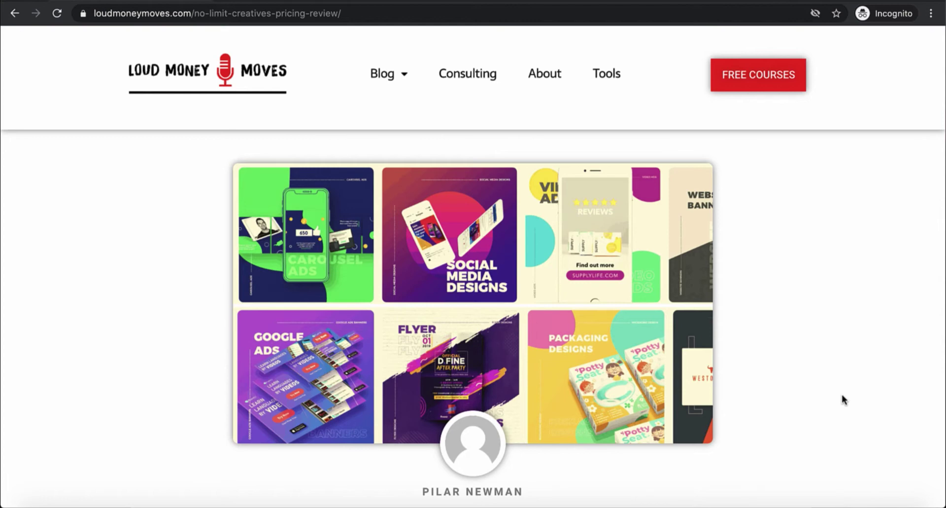
{"action": "scroll", "coordinate": [842, 399], "scroll_direction": "down", "scroll_amount": 8}
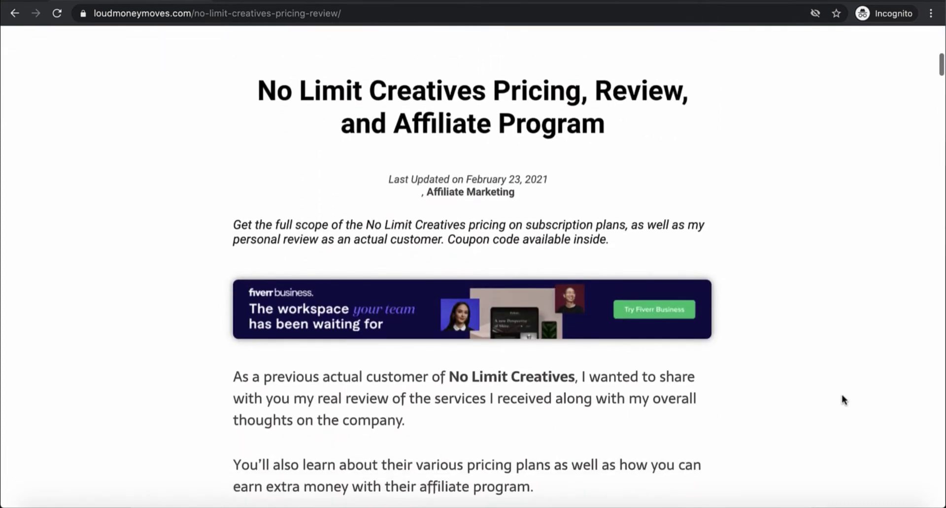
{"action": "scroll", "coordinate": [842, 396], "scroll_direction": "down", "scroll_amount": 1}
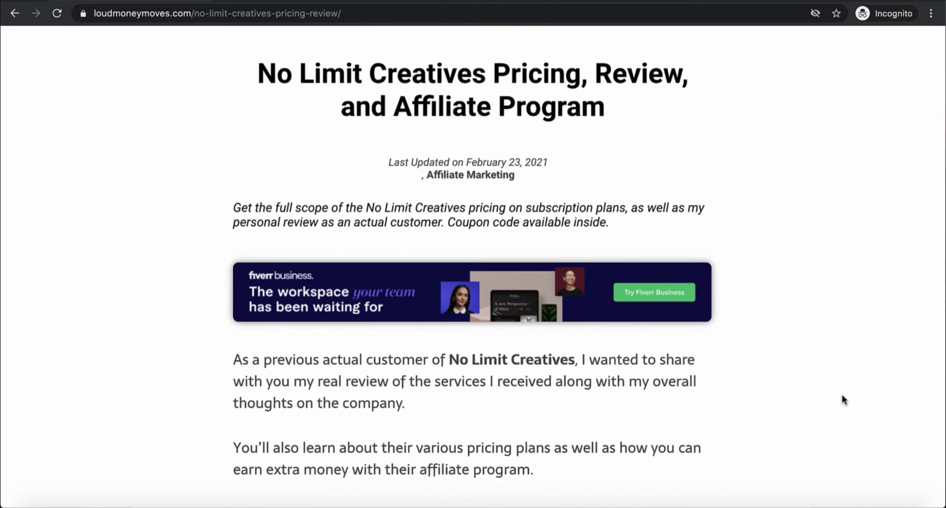
{"action": "scroll", "coordinate": [842, 395], "scroll_direction": "down", "scroll_amount": 1}
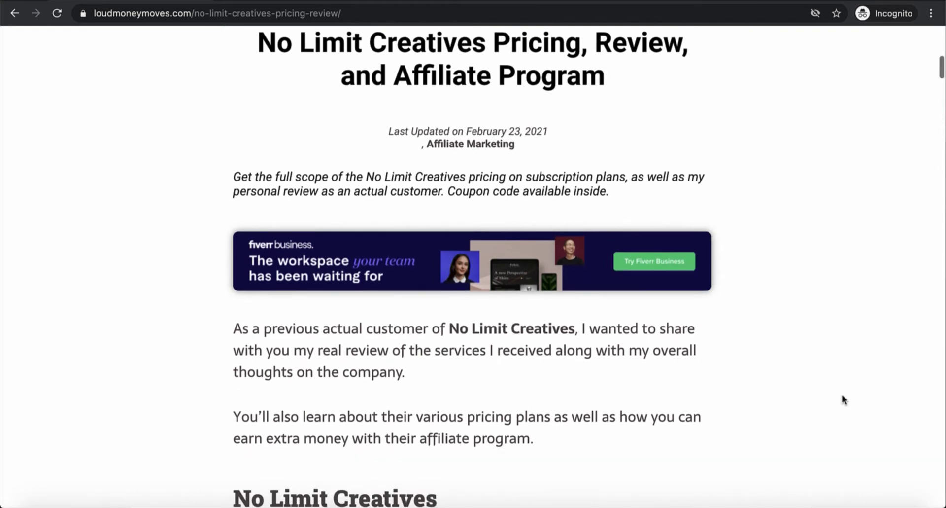
Step: Examine the 30% OFF popup over successive sections of the No Limit Creatives article, down to the video section
{"action": "scroll", "coordinate": [842, 395], "scroll_direction": "down", "scroll_amount": 5}
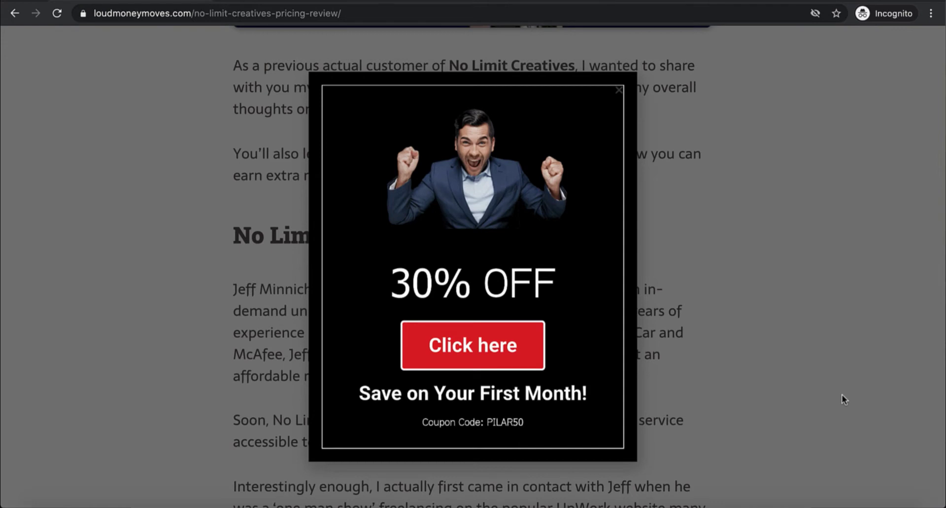
{"action": "scroll", "coordinate": [842, 394], "scroll_direction": "down", "scroll_amount": 7}
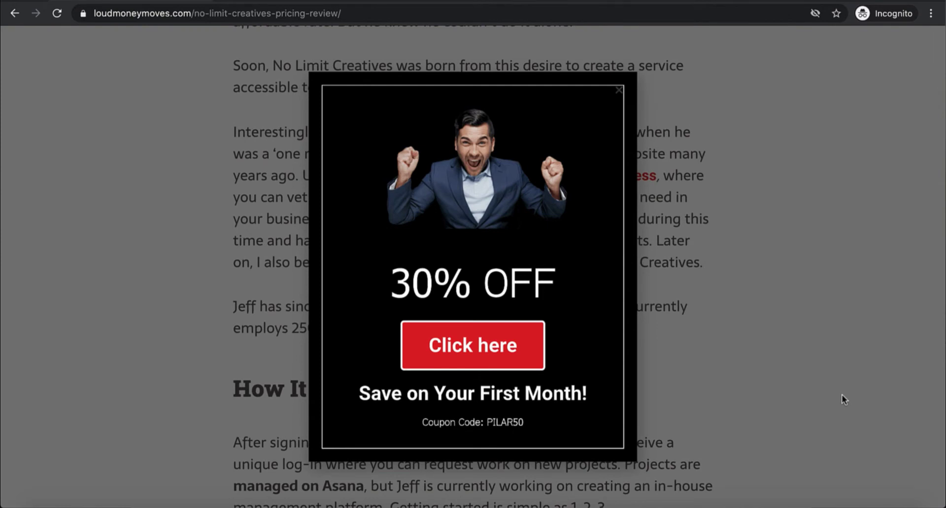
{"action": "scroll", "coordinate": [842, 395], "scroll_direction": "down", "scroll_amount": 3}
{"action": "scroll", "coordinate": [842, 394], "scroll_direction": "down", "scroll_amount": 3}
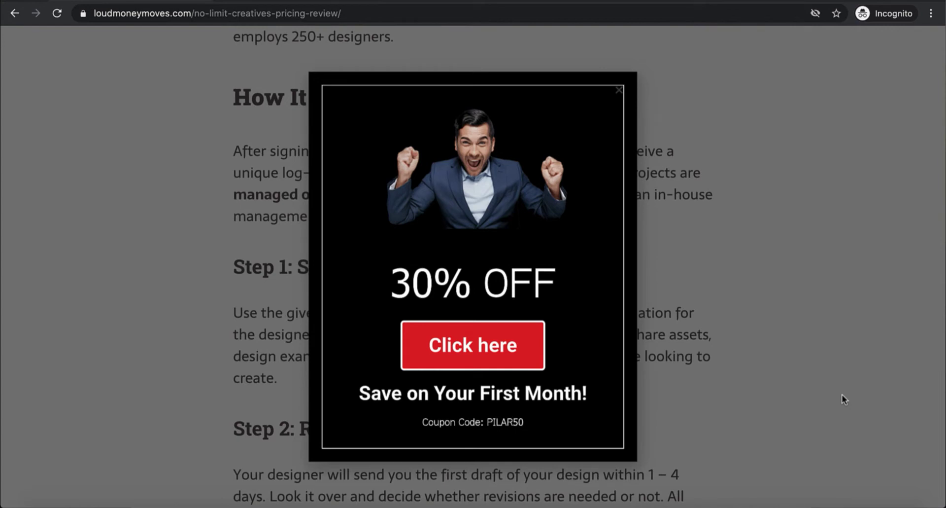
{"action": "scroll", "coordinate": [842, 400], "scroll_direction": "down", "scroll_amount": 10}
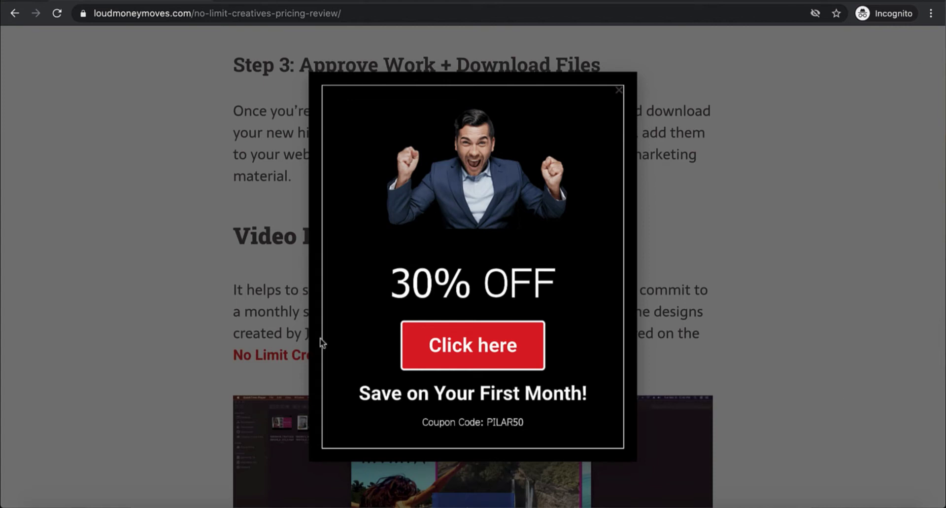
Step: Go back to the Loud Money Moves home page and open The Funnel Hacker Cookbook 2021 article from Recent Blog Posts
{"action": "left_click", "coordinate": [19, 18]}
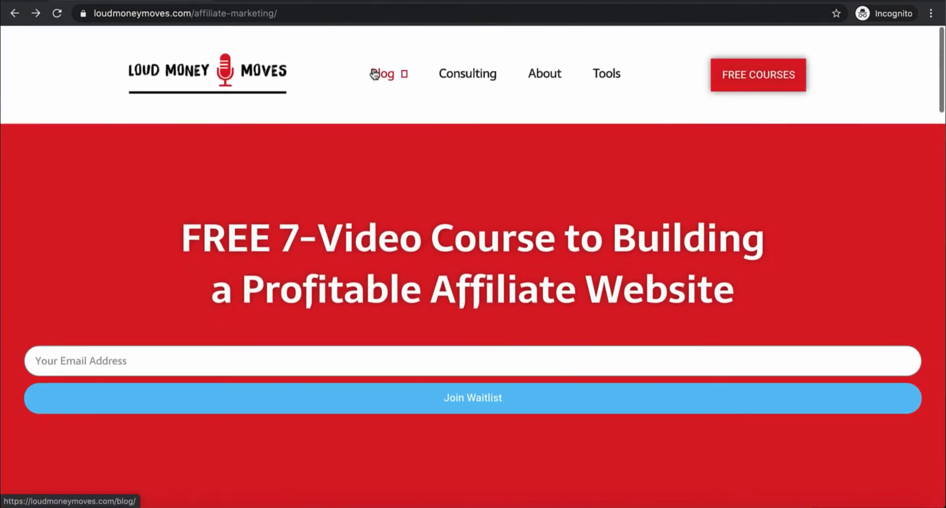
{"action": "left_click", "coordinate": [268, 80]}
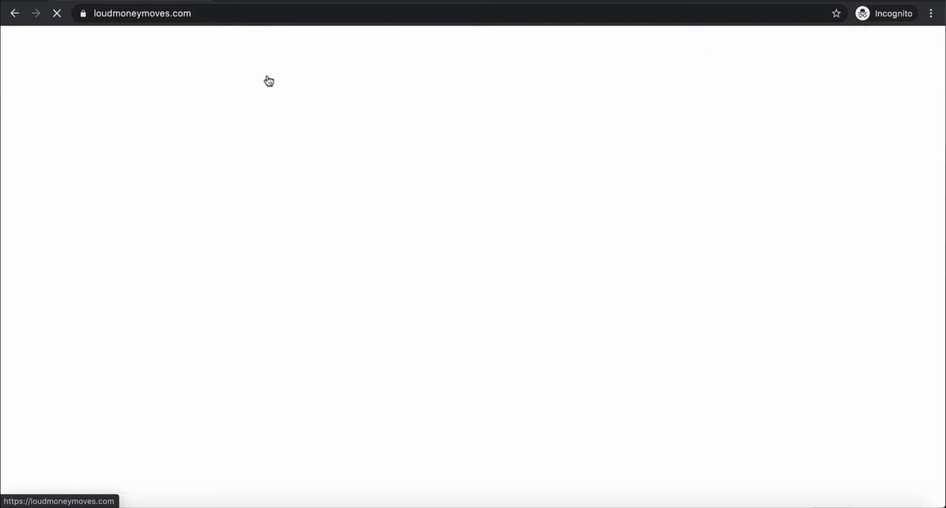
{"action": "scroll", "coordinate": [344, 293], "scroll_direction": "down", "scroll_amount": 10}
{"action": "scroll", "coordinate": [345, 294], "scroll_direction": "down", "scroll_amount": 20}
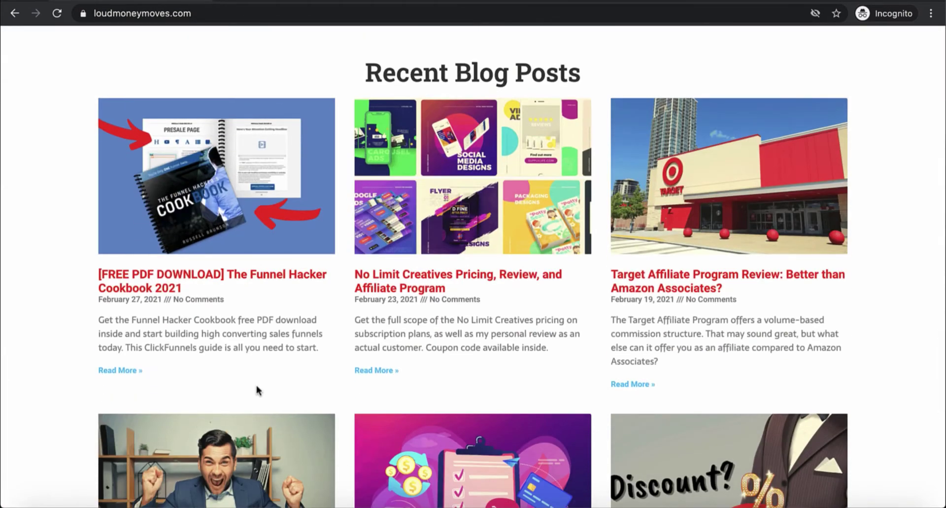
{"action": "scroll", "coordinate": [256, 382], "scroll_direction": "down", "scroll_amount": 1}
{"action": "left_click", "coordinate": [245, 184]}
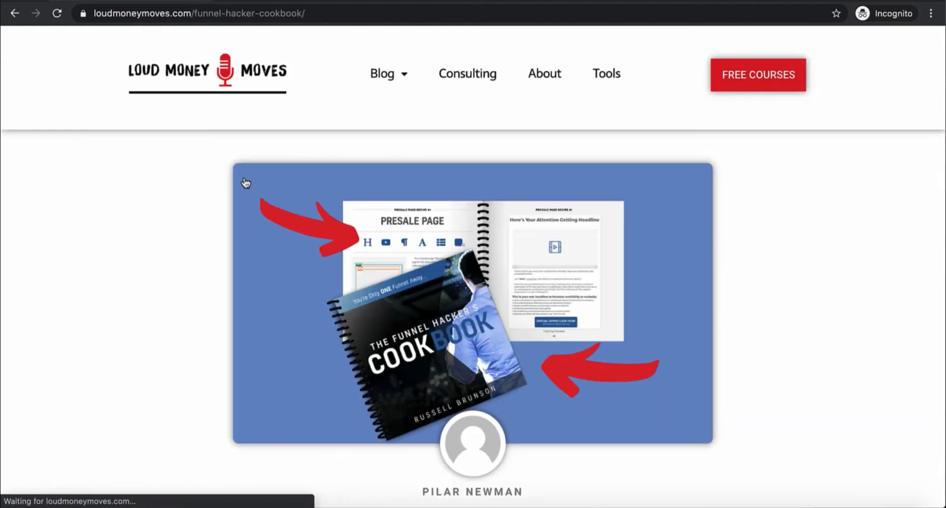
Step: Look over the Funnel Hacker Cookbook article's title, summary, introduction and FREE Funnel Hacker Cookbook button
{"action": "scroll", "coordinate": [786, 314], "scroll_direction": "down", "scroll_amount": 18}
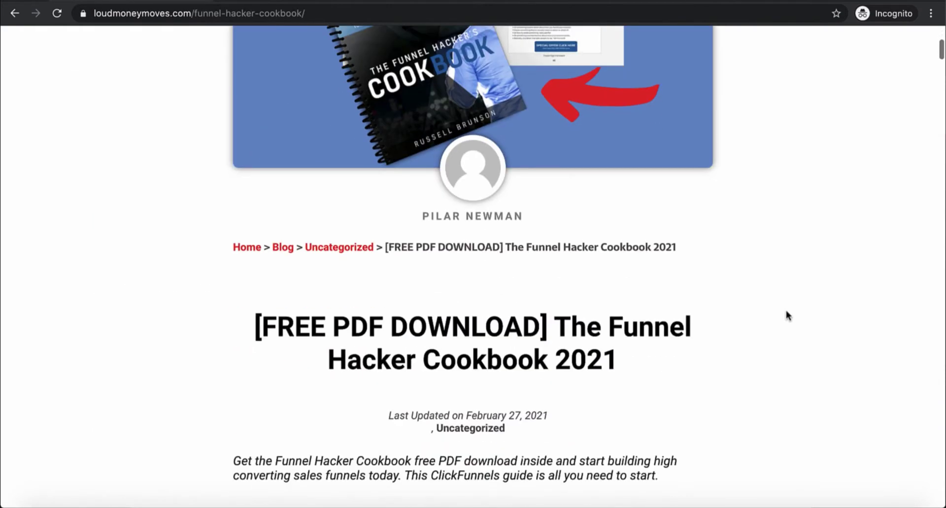
{"action": "scroll", "coordinate": [785, 312], "scroll_direction": "down", "scroll_amount": 8}
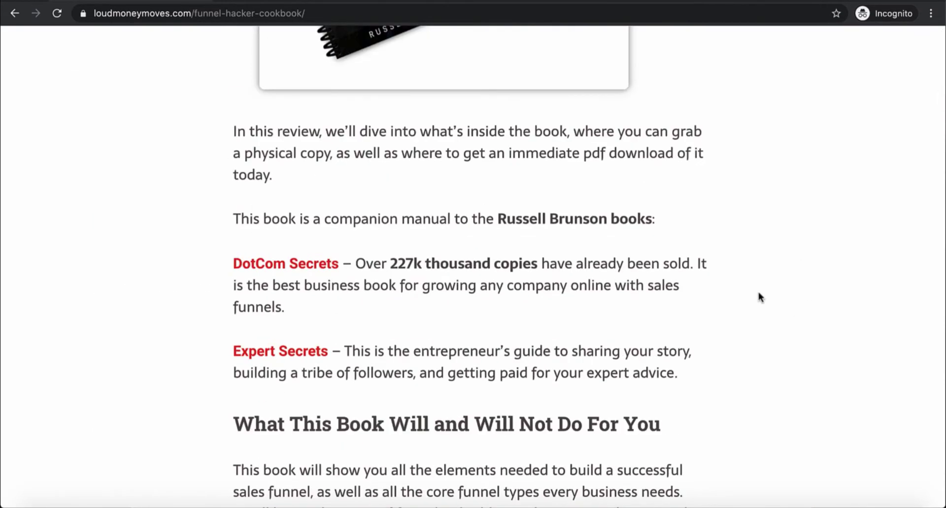
{"action": "scroll", "coordinate": [752, 315], "scroll_direction": "up", "scroll_amount": 12}
{"action": "scroll", "coordinate": [752, 316], "scroll_direction": "up", "scroll_amount": 9}
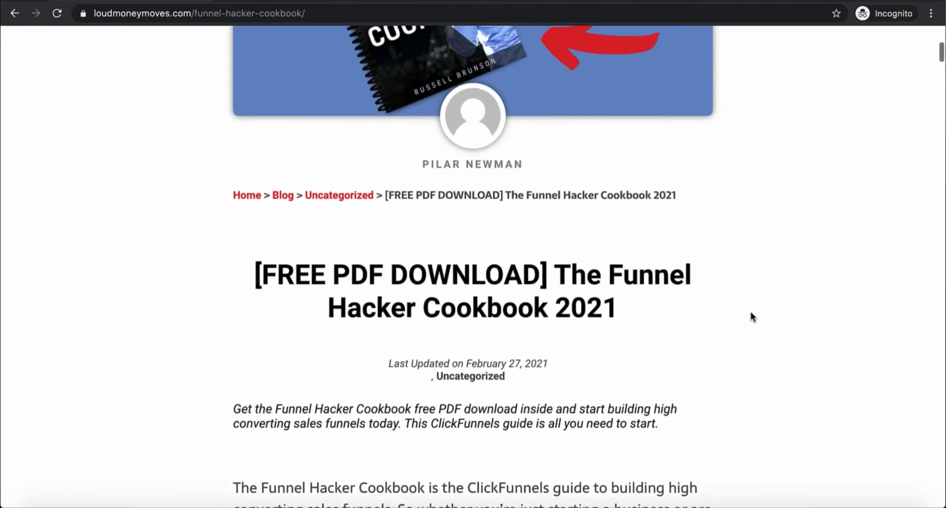
{"action": "scroll", "coordinate": [752, 316], "scroll_direction": "down", "scroll_amount": 3}
{"action": "scroll", "coordinate": [752, 317], "scroll_direction": "down", "scroll_amount": 3}
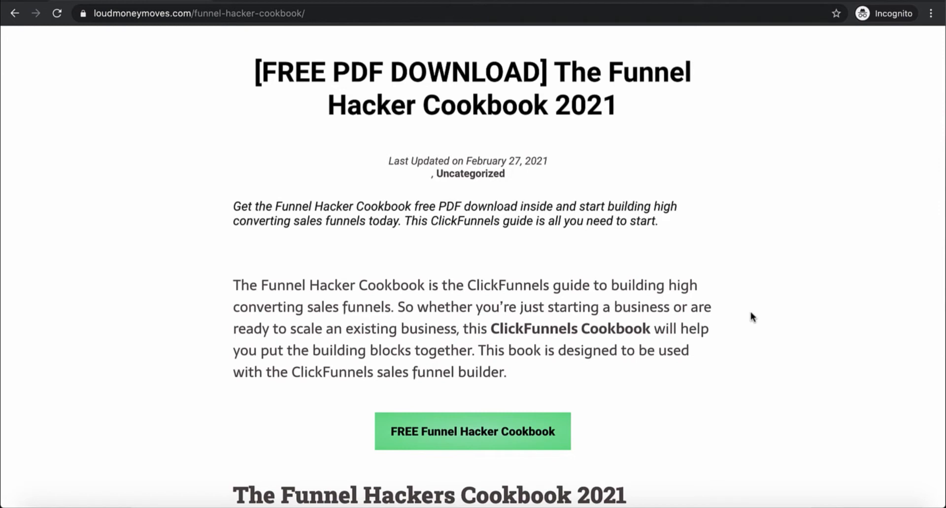
{"action": "scroll", "coordinate": [752, 316], "scroll_direction": "down", "scroll_amount": 4}
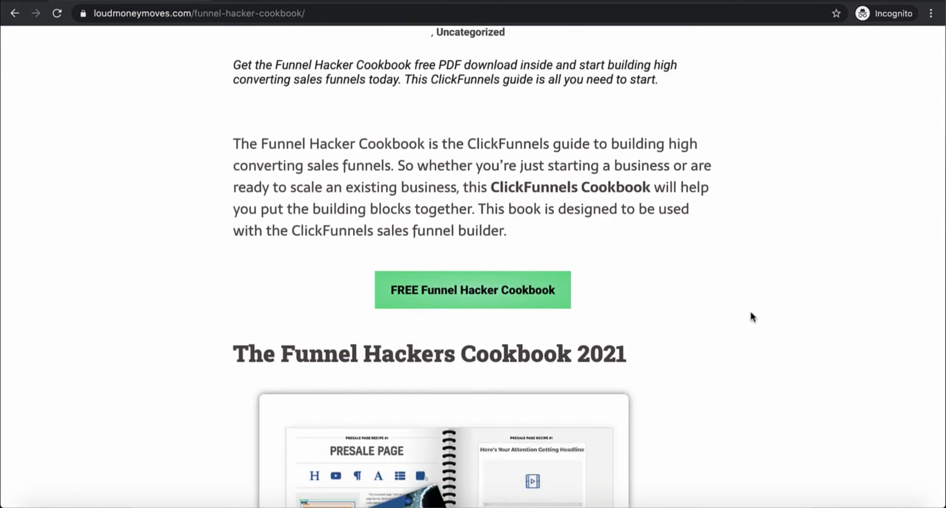
Step: Read through the Funnel Hacker Cookbook article, from the book image past the elements list, until its sales funnel help popup opens
{"action": "scroll", "coordinate": [752, 317], "scroll_direction": "down", "scroll_amount": 7}
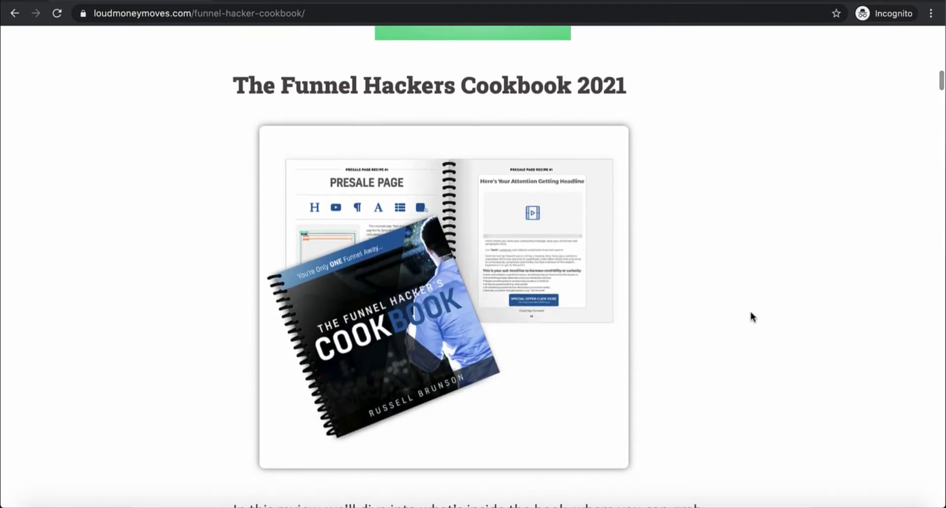
{"action": "scroll", "coordinate": [752, 316], "scroll_direction": "down", "scroll_amount": 2}
{"action": "scroll", "coordinate": [752, 317], "scroll_direction": "down", "scroll_amount": 6}
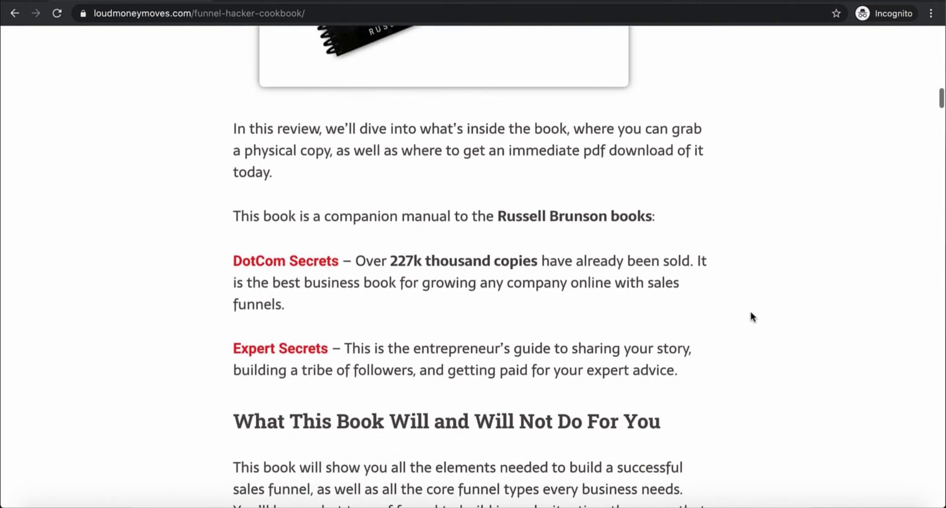
{"action": "scroll", "coordinate": [752, 317], "scroll_direction": "down", "scroll_amount": 1}
{"action": "scroll", "coordinate": [752, 317], "scroll_direction": "down", "scroll_amount": 20}
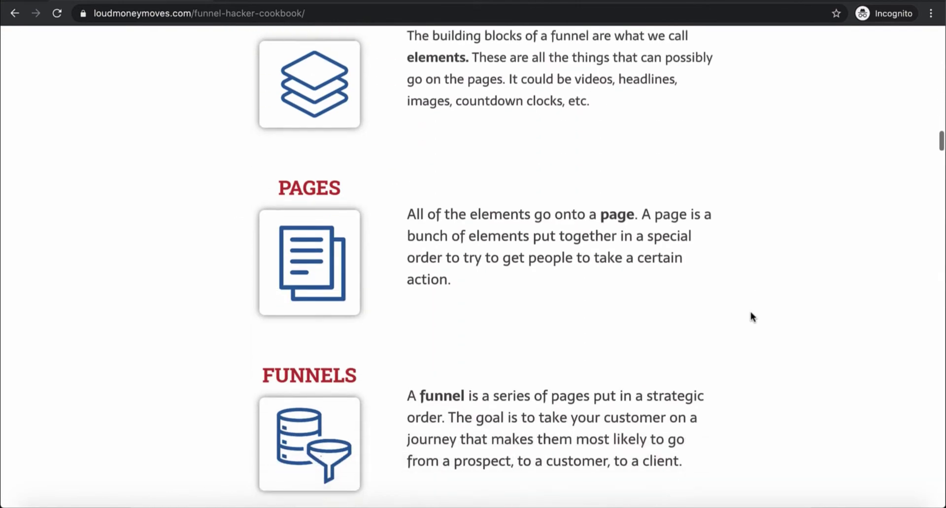
{"action": "scroll", "coordinate": [752, 317], "scroll_direction": "down", "scroll_amount": 18}
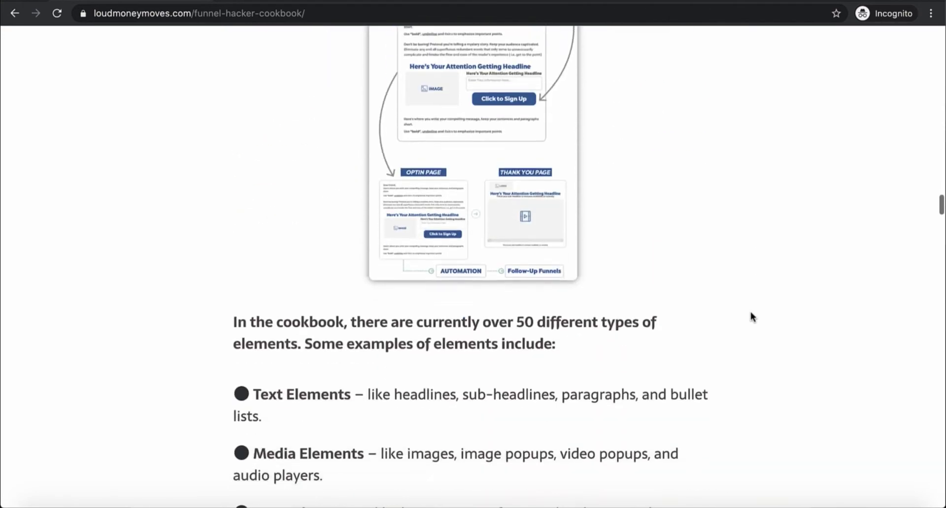
{"action": "scroll", "coordinate": [752, 317], "scroll_direction": "down", "scroll_amount": 9}
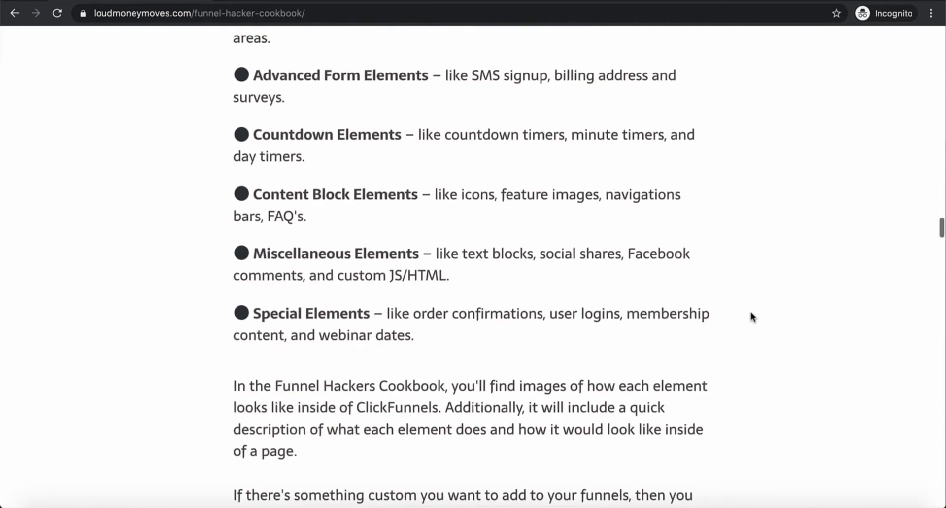
{"action": "scroll", "coordinate": [751, 316], "scroll_direction": "down", "scroll_amount": 15}
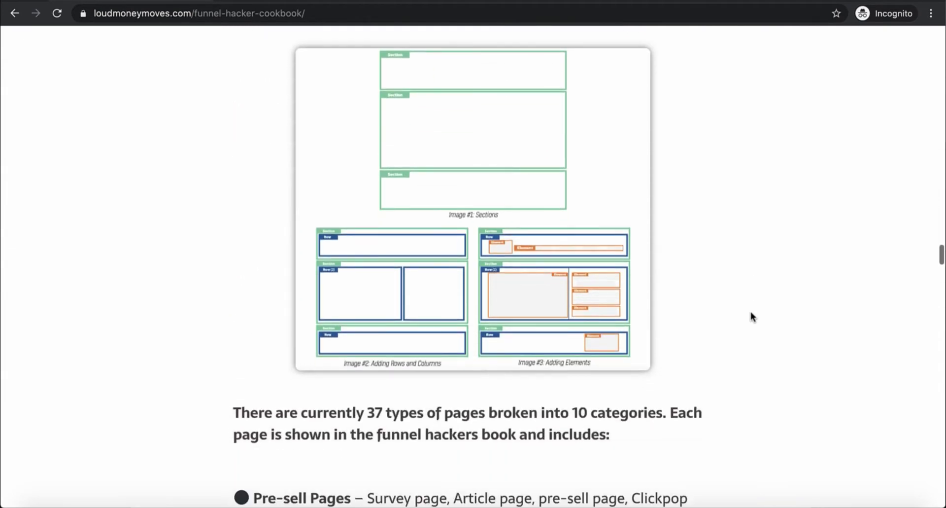
{"action": "scroll", "coordinate": [751, 312], "scroll_direction": "down", "scroll_amount": 3}
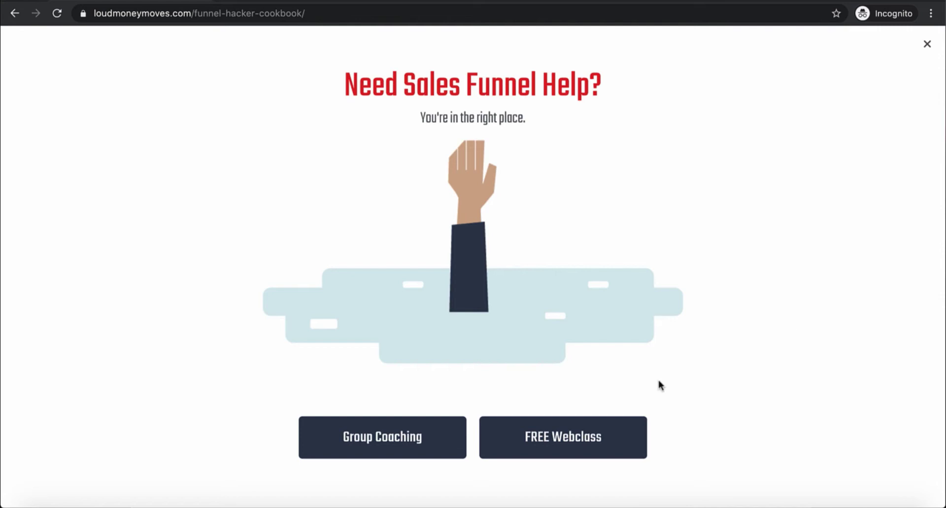
Step: Follow the popup's Group Coaching offer, look through the One Funnel Away Challenge page, and return to the cookbook article
{"action": "left_click", "coordinate": [382, 438]}
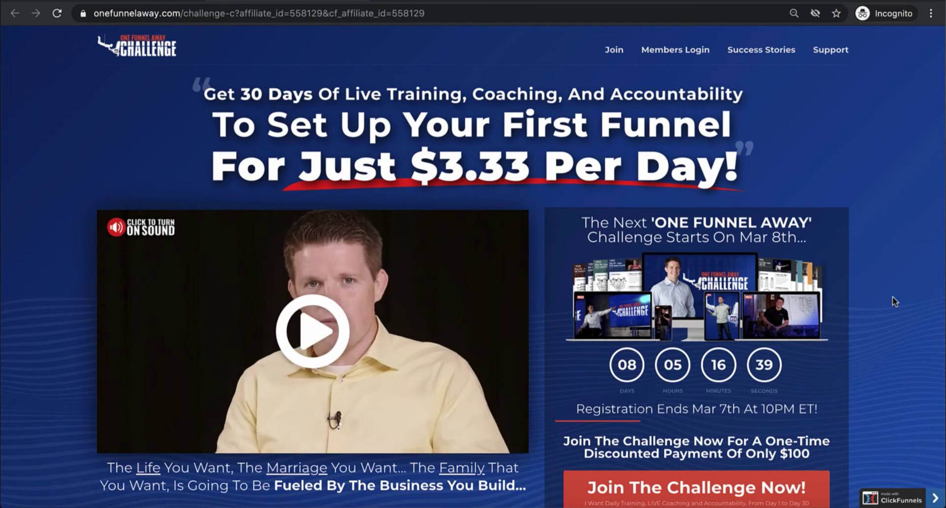
{"action": "scroll", "coordinate": [892, 296], "scroll_direction": "down", "scroll_amount": 1}
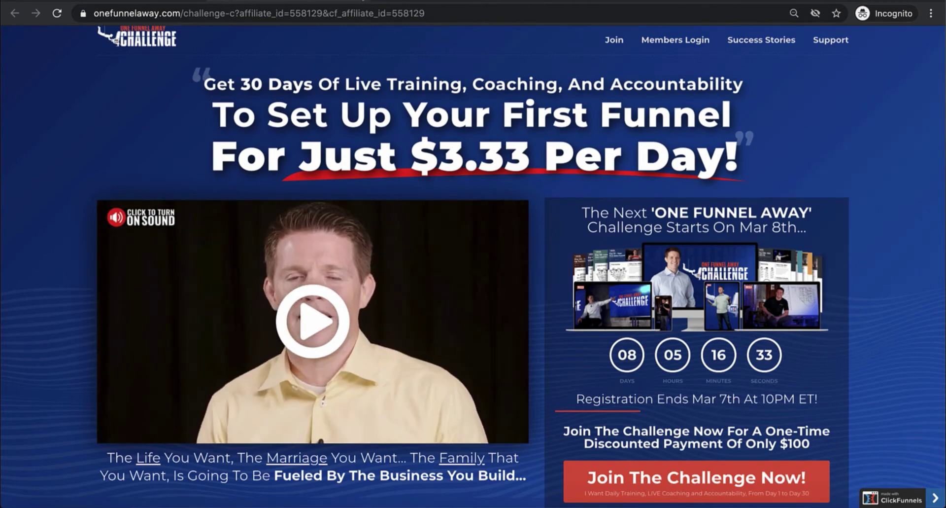
{"action": "scroll", "coordinate": [310, 269], "scroll_direction": "down", "scroll_amount": 9}
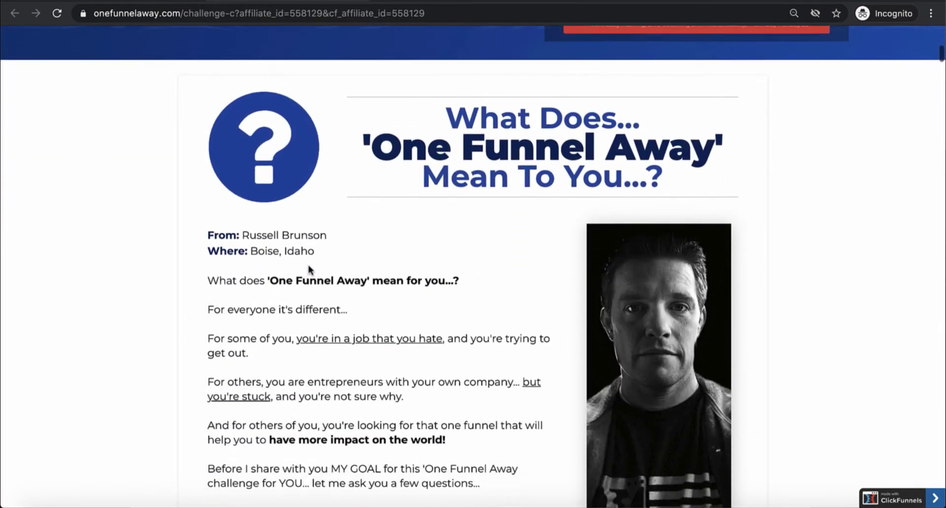
{"action": "scroll", "coordinate": [309, 269], "scroll_direction": "down", "scroll_amount": 10}
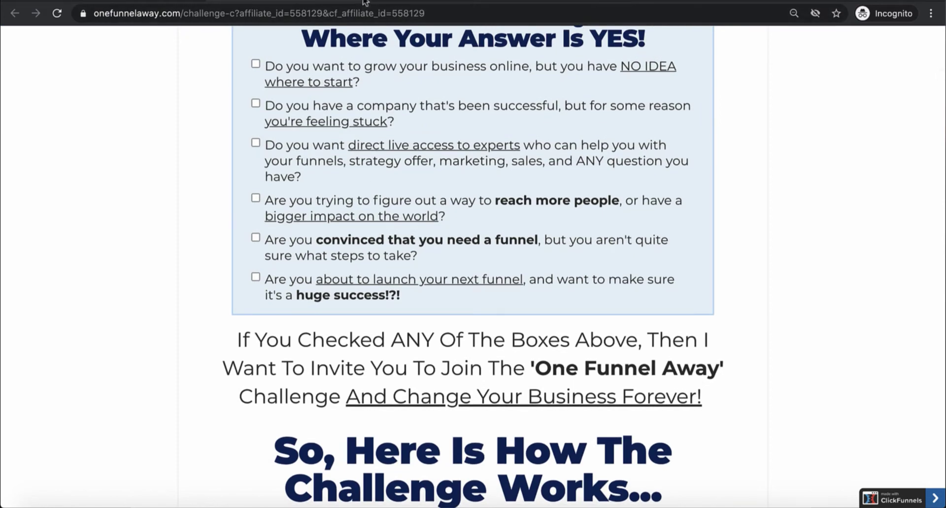
{"action": "left_click", "coordinate": [143, 1]}
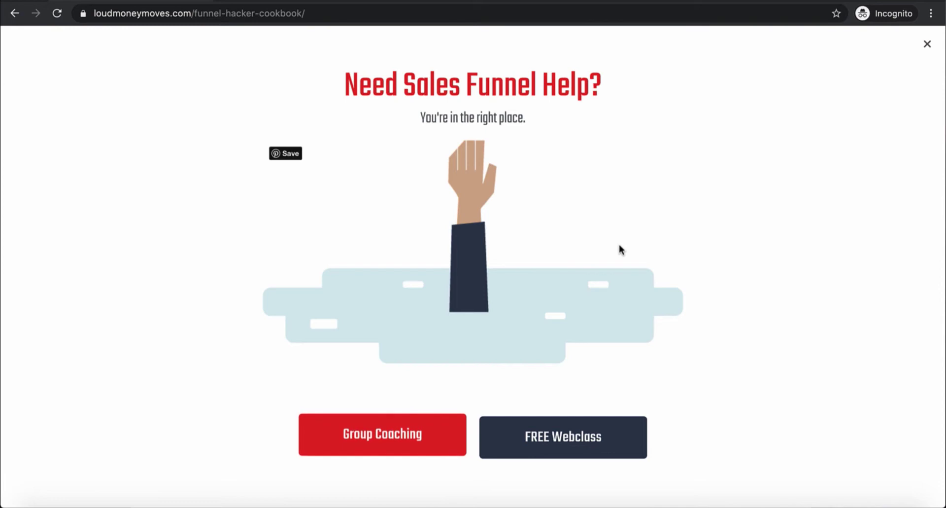
Step: Follow the popup's FREE Webclass offer and view the Funnel Hacking Secrets registration form, closing it without registering
{"action": "left_click", "coordinate": [573, 440]}
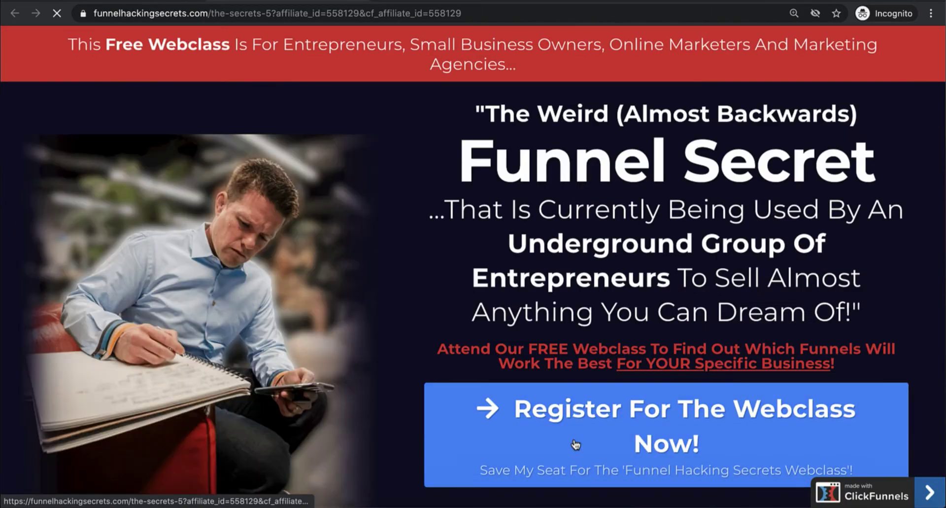
{"action": "left_click", "coordinate": [575, 444]}
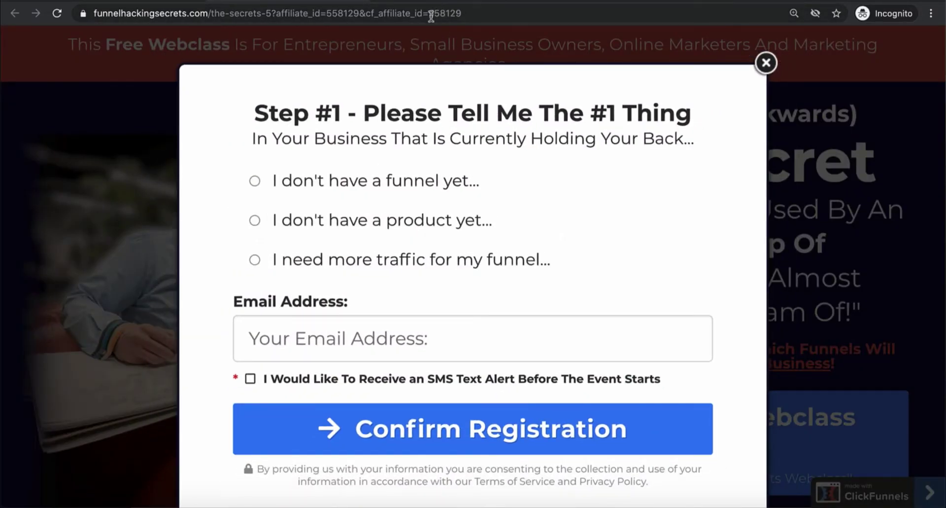
{"action": "left_click", "coordinate": [767, 64]}
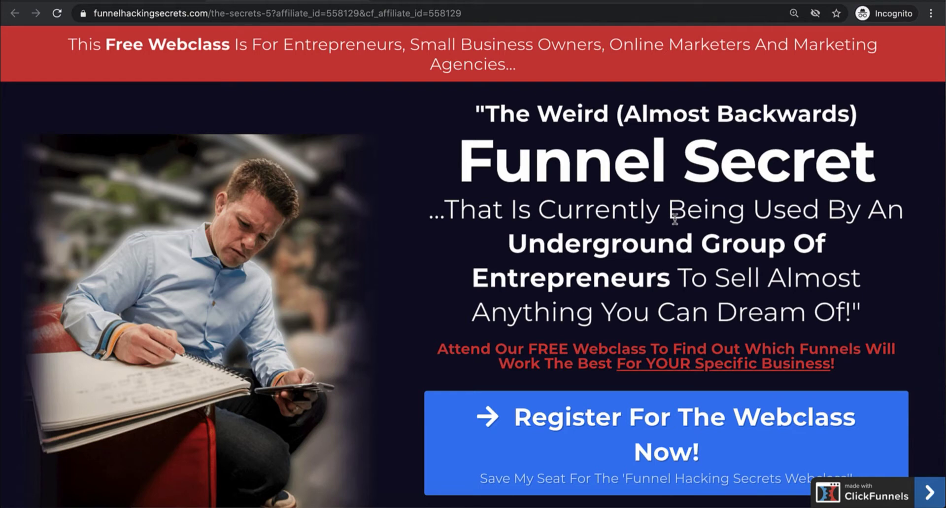
{"action": "scroll", "coordinate": [403, 100], "scroll_direction": "down", "scroll_amount": 5}
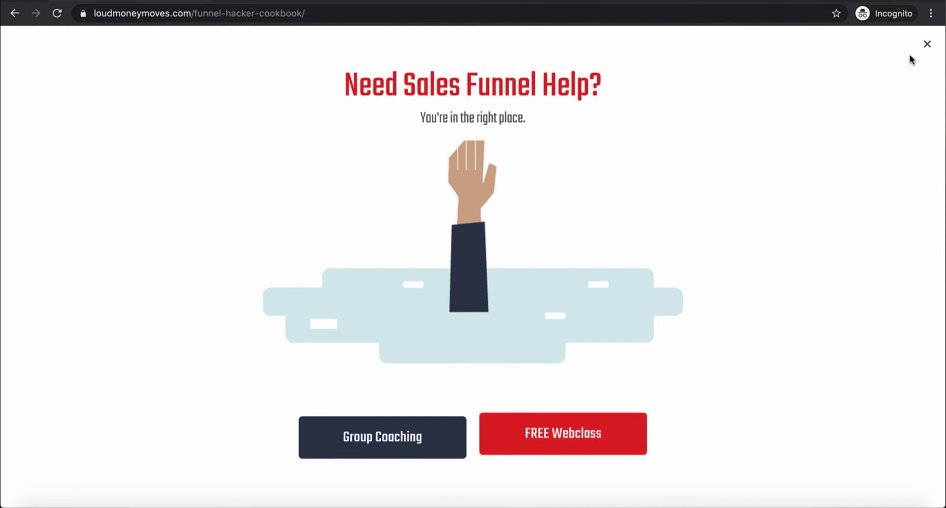
Step: Dismiss the Need Sales Funnel Help? popup and continue through the cookbook article toward its Funnels section
{"action": "left_click", "coordinate": [926, 45]}
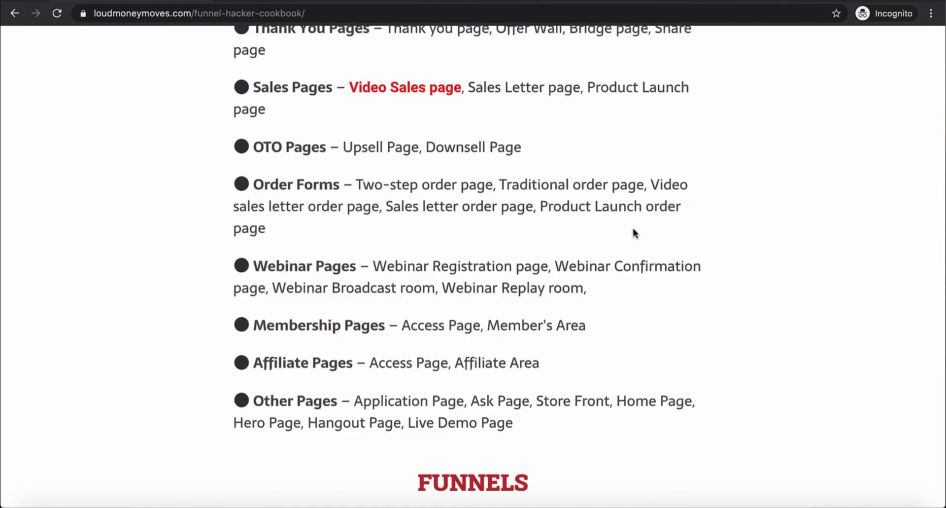
{"action": "scroll", "coordinate": [633, 233], "scroll_direction": "down", "scroll_amount": 5}
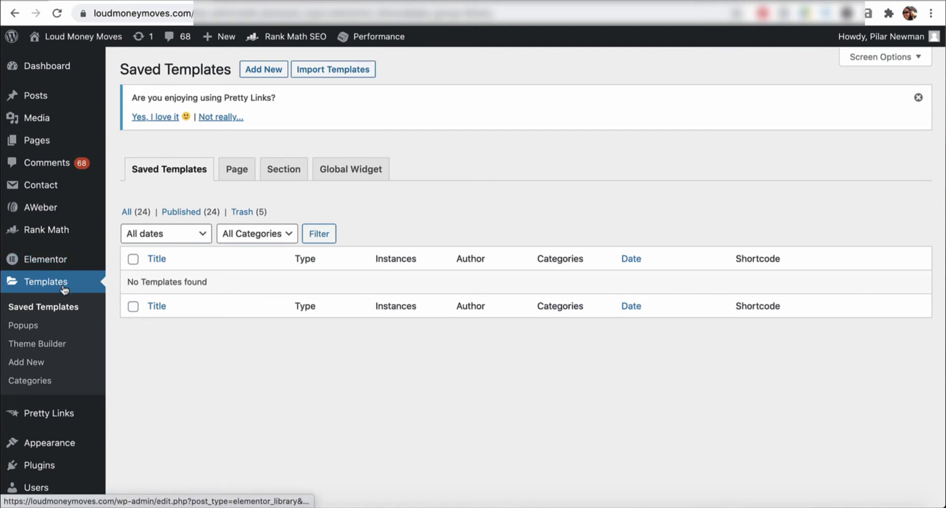
Step: Start a new template from the saved popups list, keeping Popup as the template type
{"action": "left_click", "coordinate": [27, 329]}
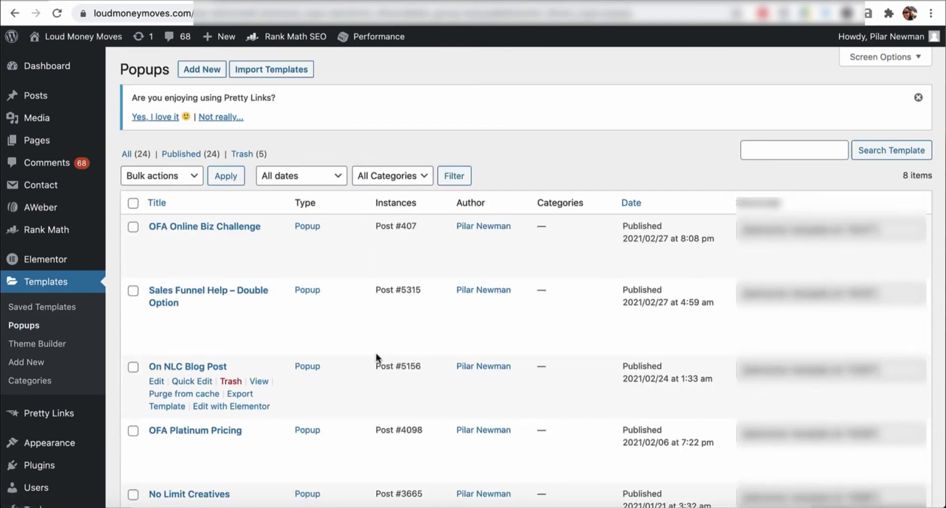
{"action": "left_click", "coordinate": [199, 69]}
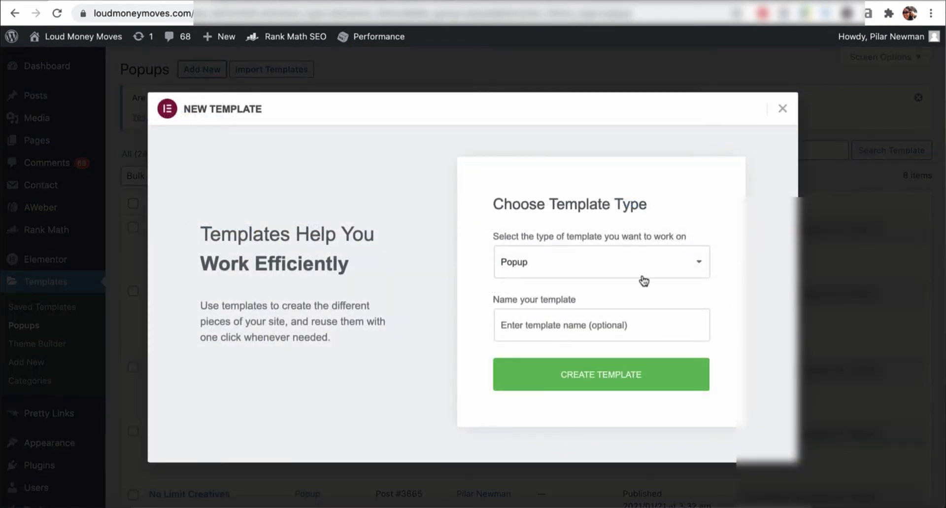
{"action": "left_click", "coordinate": [660, 265]}
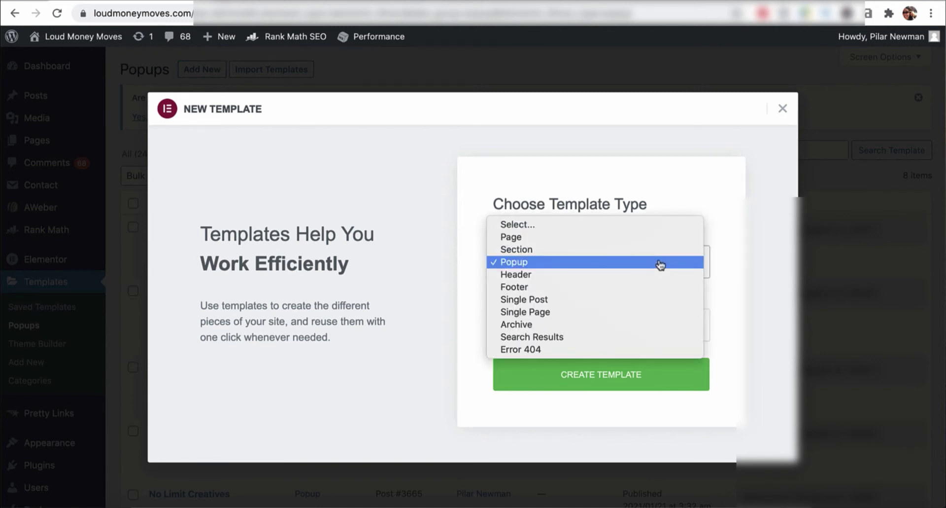
{"action": "left_click", "coordinate": [660, 265]}
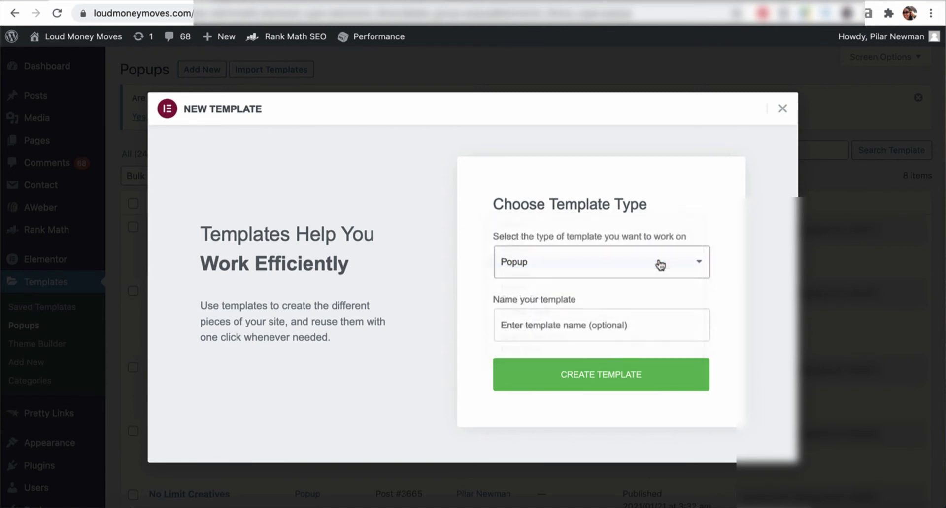
Step: Name the new popup template "Double Option for Sales Funnel Training" and create it
{"action": "left_click", "coordinate": [546, 330]}
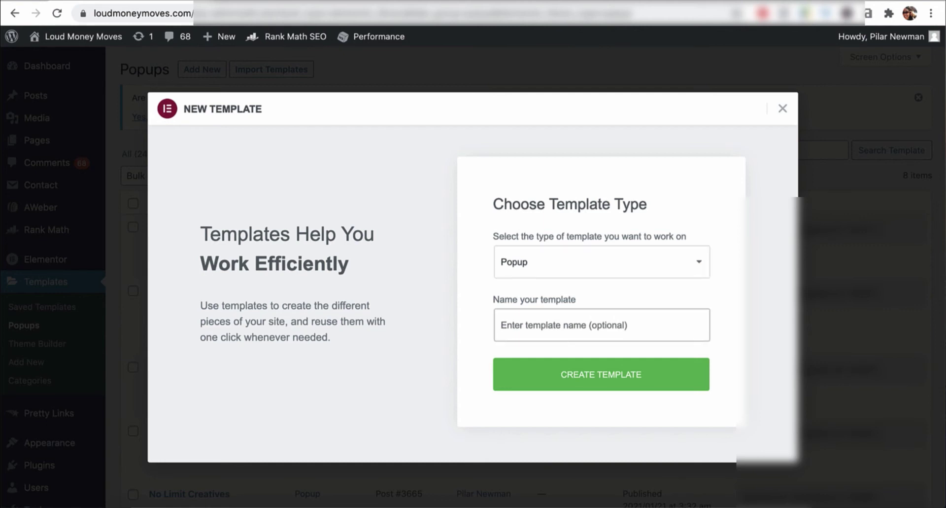
{"action": "type", "text": "Double "}
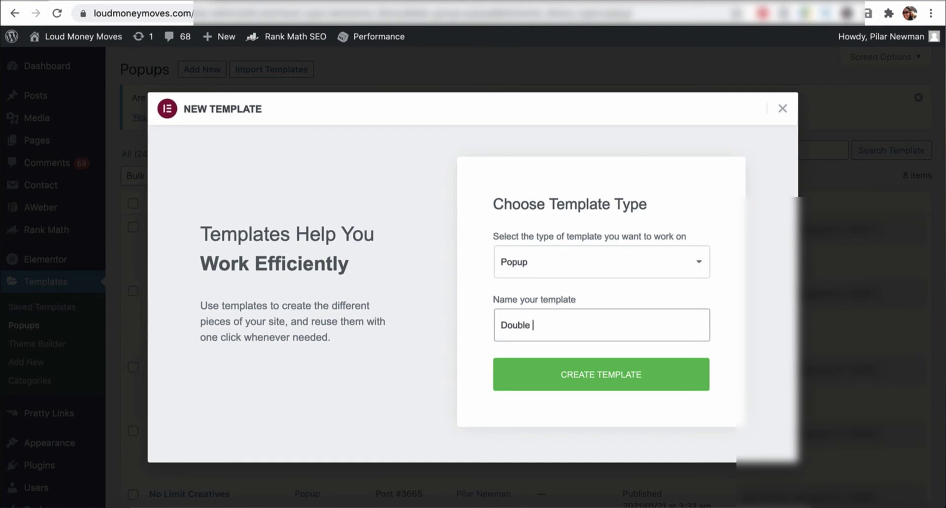
{"action": "type", "text": "Option for Sales Fu"}
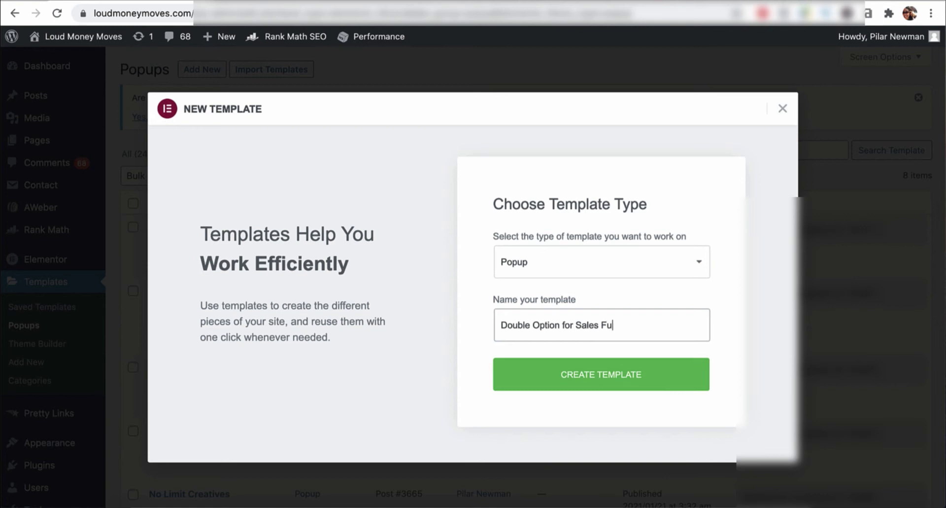
{"action": "type", "text": "nnel Training"}
{"action": "left_click", "coordinate": [610, 375]}
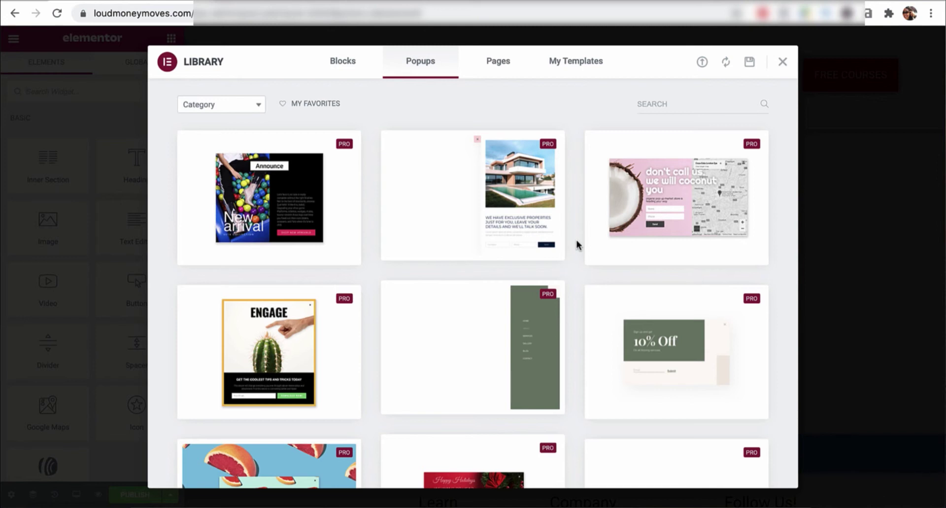
Step: Browse the popup library and insert the two-button "Do You Need A Hand In The Right Direction?" template
{"action": "scroll", "coordinate": [576, 240], "scroll_direction": "down", "scroll_amount": 3}
{"action": "scroll", "coordinate": [577, 242], "scroll_direction": "down", "scroll_amount": 4}
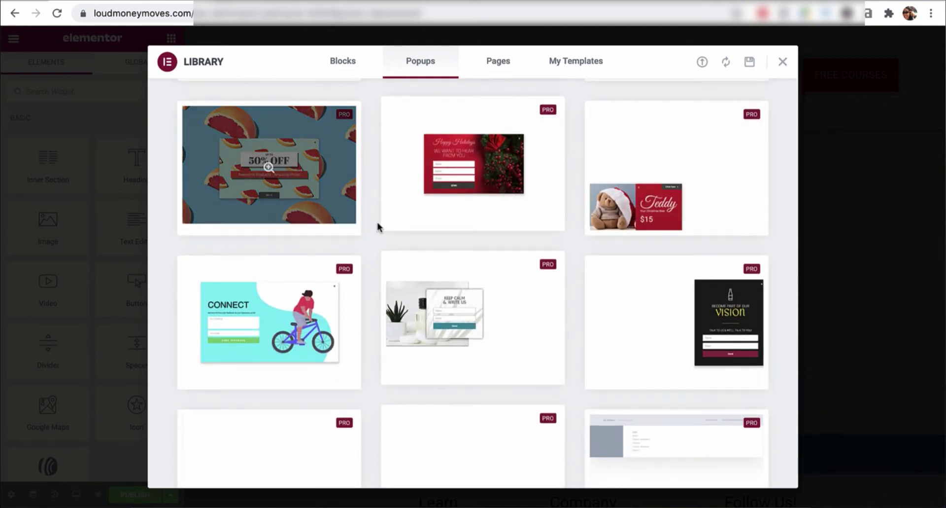
{"action": "mouse_move", "coordinate": [651, 197]}
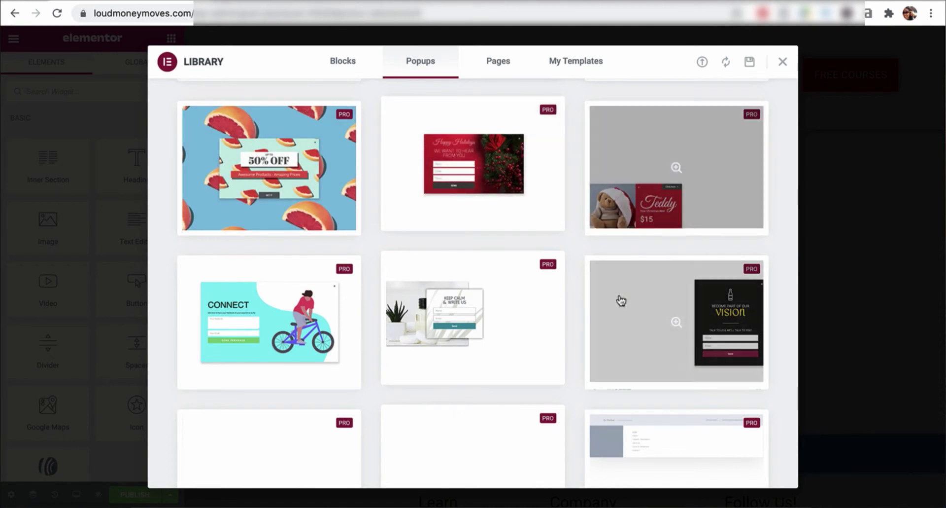
{"action": "scroll", "coordinate": [620, 302], "scroll_direction": "down", "scroll_amount": 1}
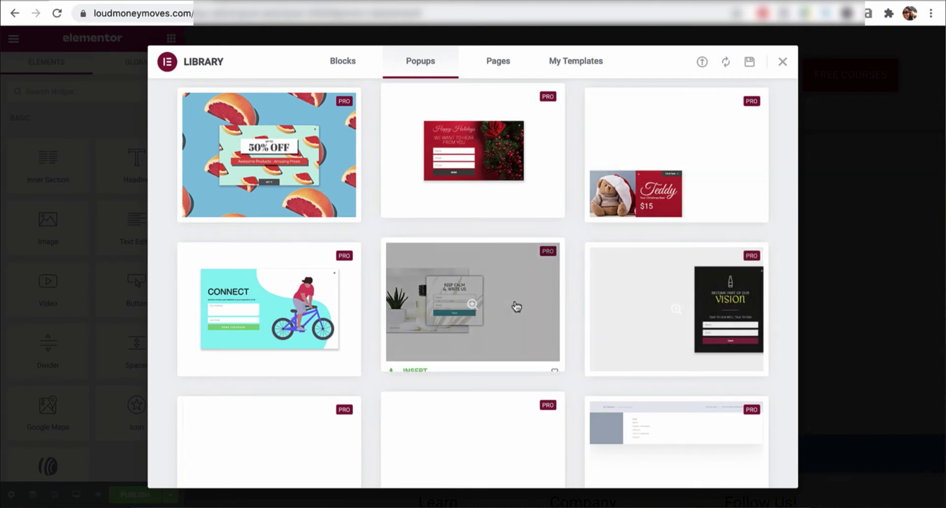
{"action": "scroll", "coordinate": [516, 307], "scroll_direction": "down", "scroll_amount": 5}
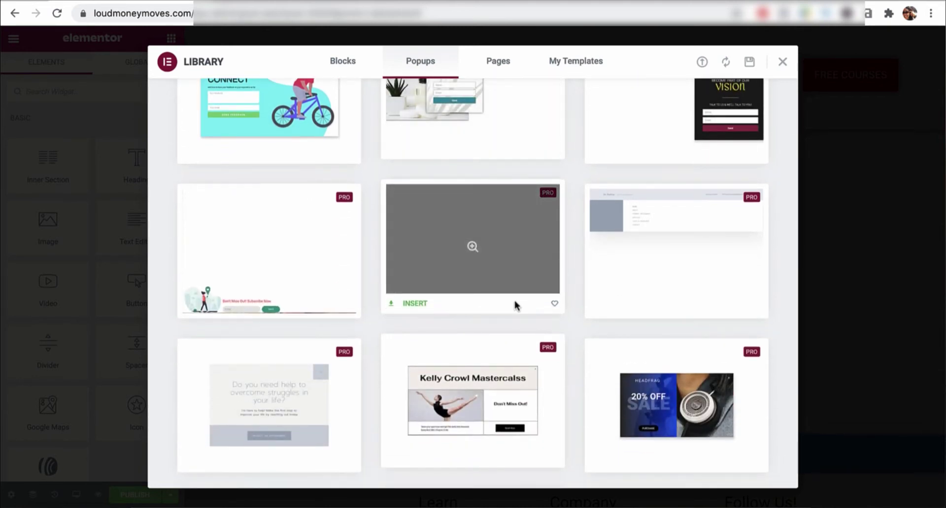
{"action": "scroll", "coordinate": [516, 306], "scroll_direction": "down", "scroll_amount": 4}
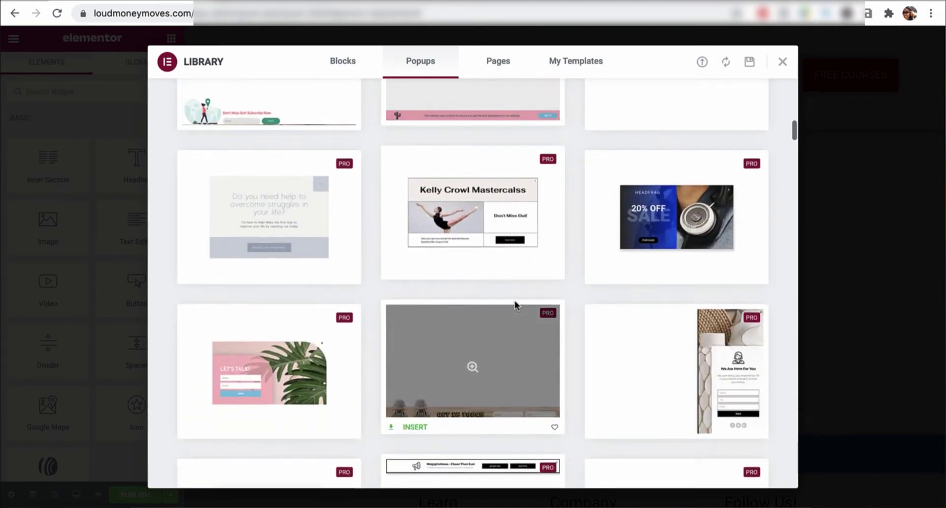
{"action": "scroll", "coordinate": [515, 306], "scroll_direction": "down", "scroll_amount": 5}
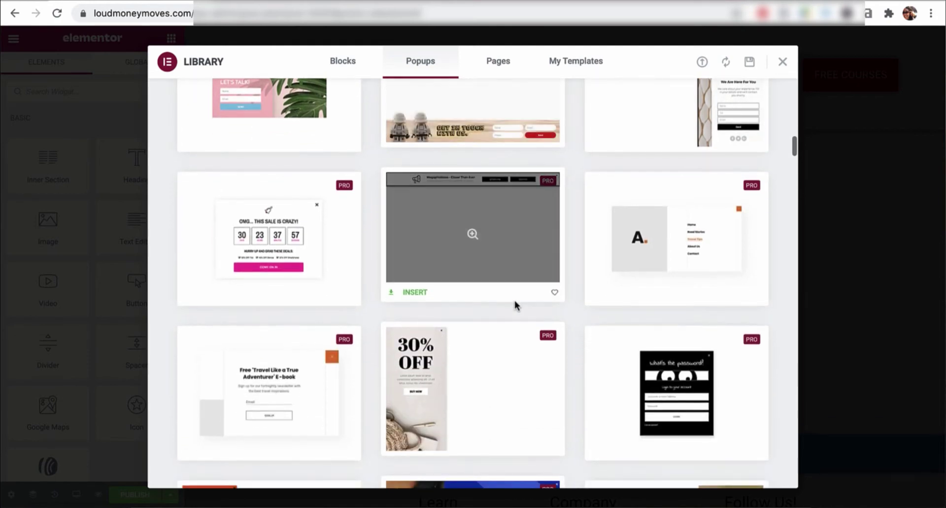
{"action": "scroll", "coordinate": [516, 305], "scroll_direction": "down", "scroll_amount": 15}
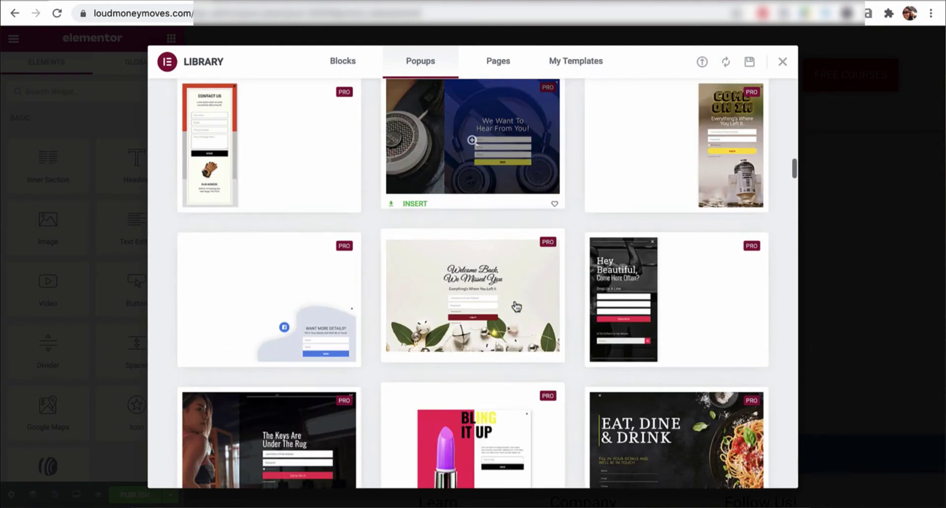
{"action": "scroll", "coordinate": [515, 306], "scroll_direction": "down", "scroll_amount": 10}
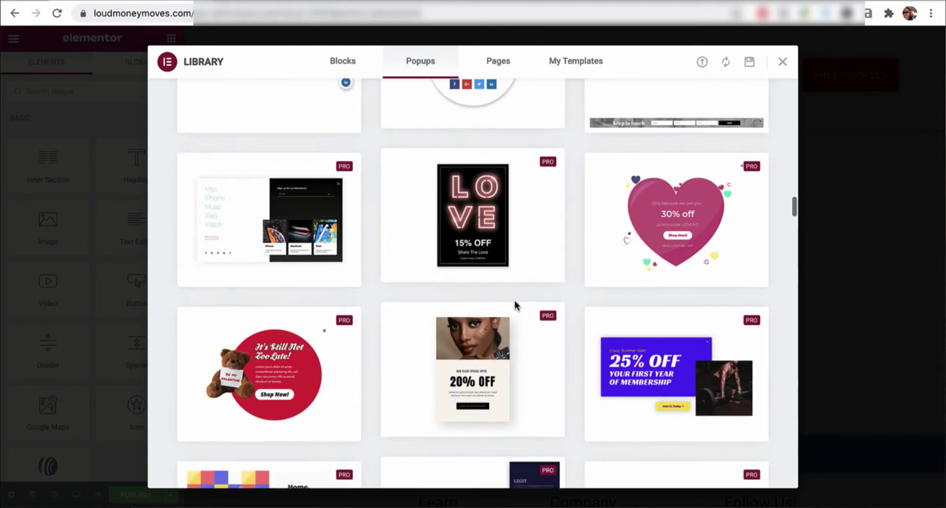
{"action": "scroll", "coordinate": [516, 306], "scroll_direction": "down", "scroll_amount": 8}
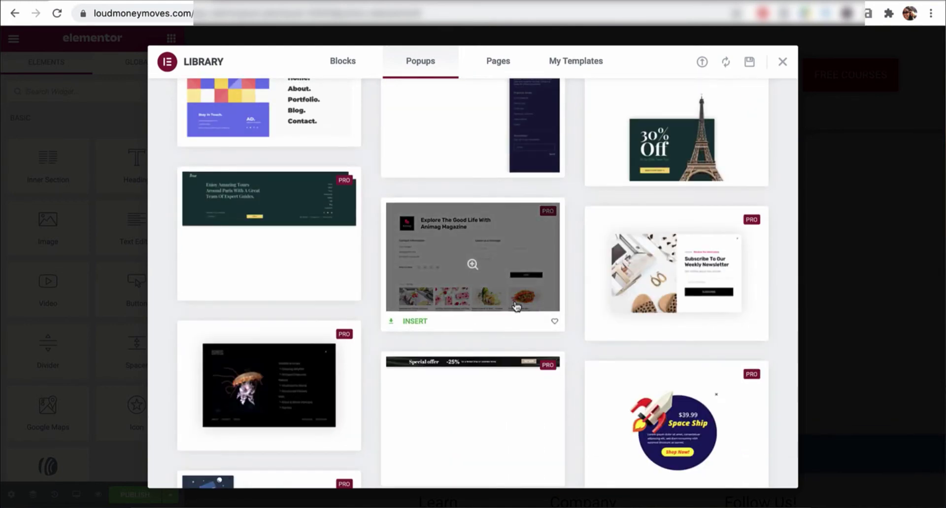
{"action": "scroll", "coordinate": [516, 305], "scroll_direction": "down", "scroll_amount": 12}
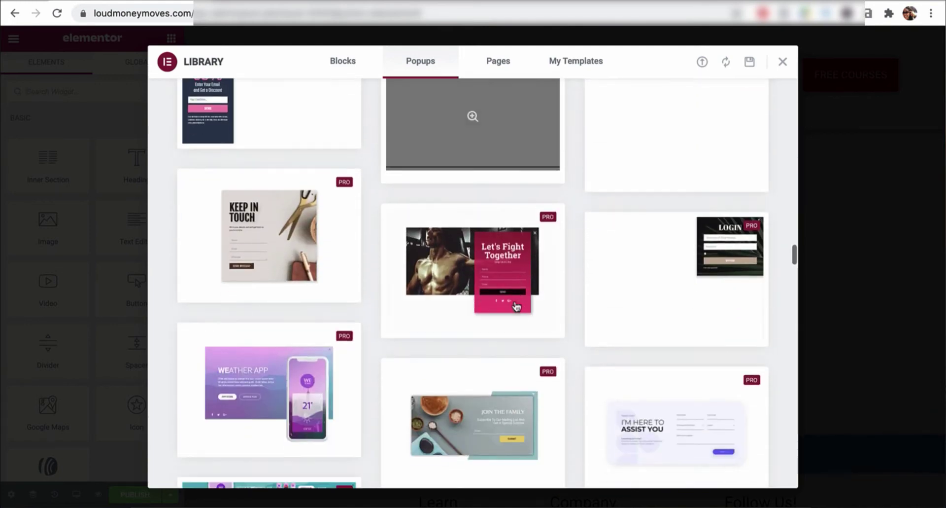
{"action": "scroll", "coordinate": [516, 306], "scroll_direction": "down", "scroll_amount": 12}
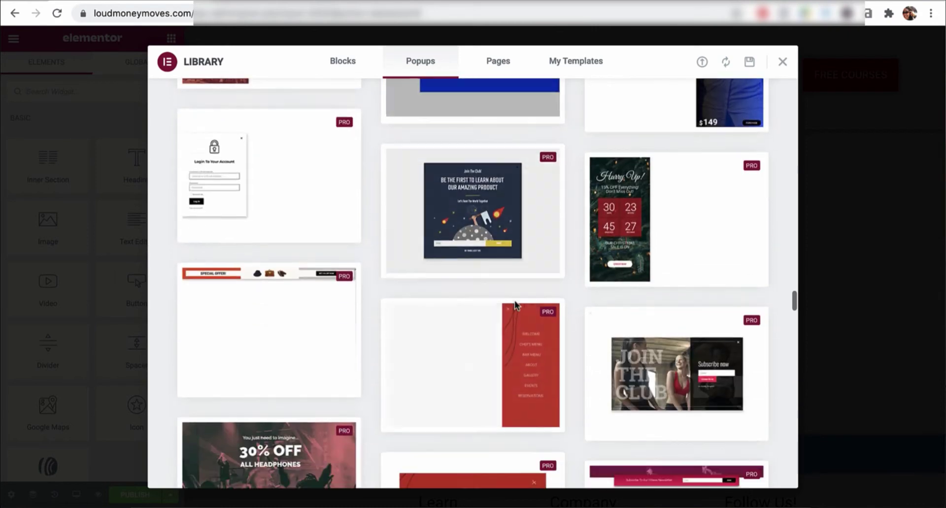
{"action": "scroll", "coordinate": [515, 306], "scroll_direction": "down", "scroll_amount": 9}
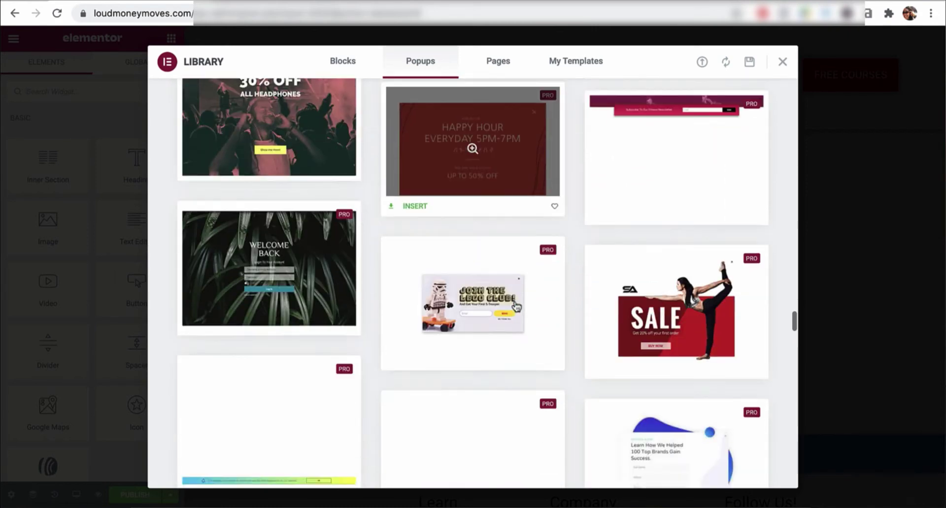
{"action": "scroll", "coordinate": [515, 301], "scroll_direction": "down", "scroll_amount": 1}
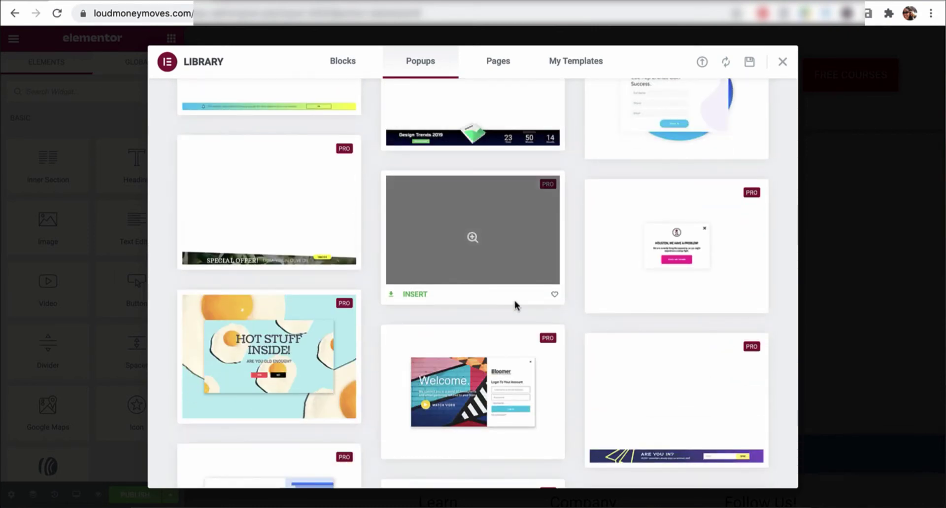
{"action": "scroll", "coordinate": [514, 301], "scroll_direction": "down", "scroll_amount": 10}
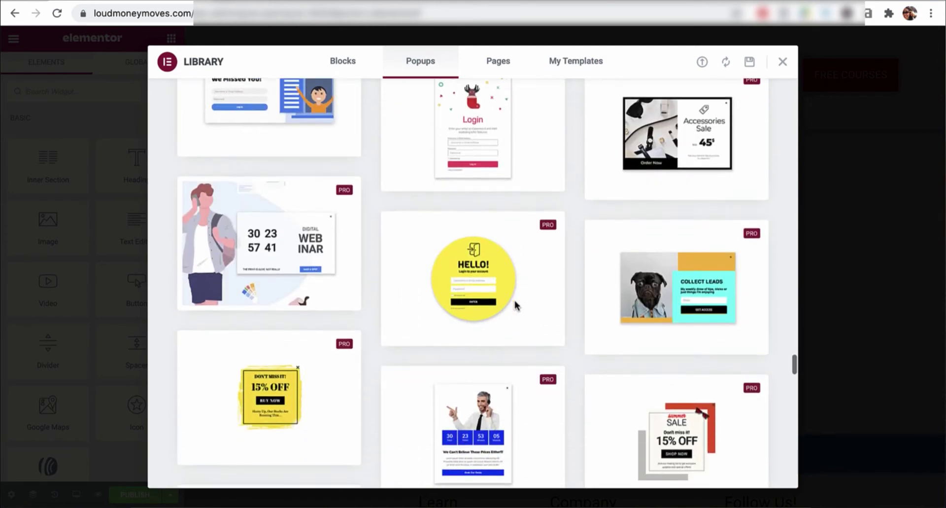
{"action": "scroll", "coordinate": [516, 307], "scroll_direction": "down", "scroll_amount": 11}
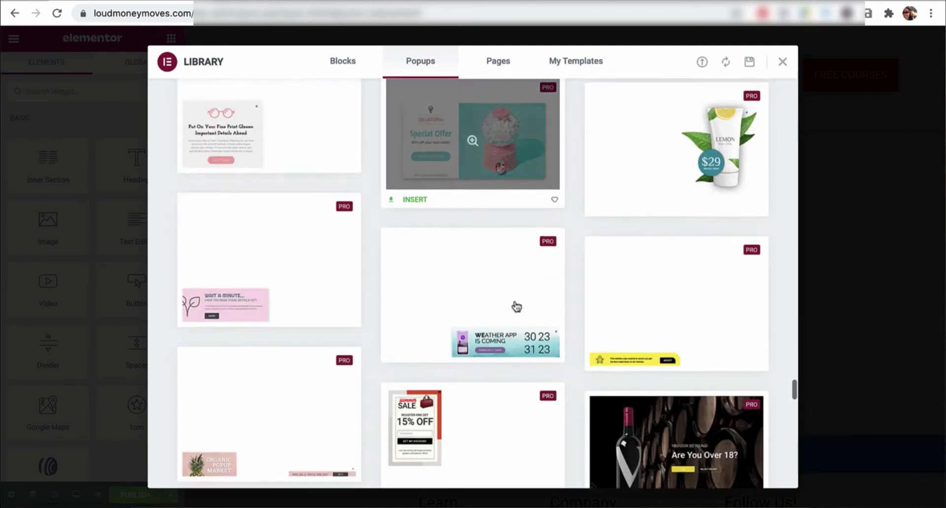
{"action": "scroll", "coordinate": [515, 306], "scroll_direction": "down", "scroll_amount": 10}
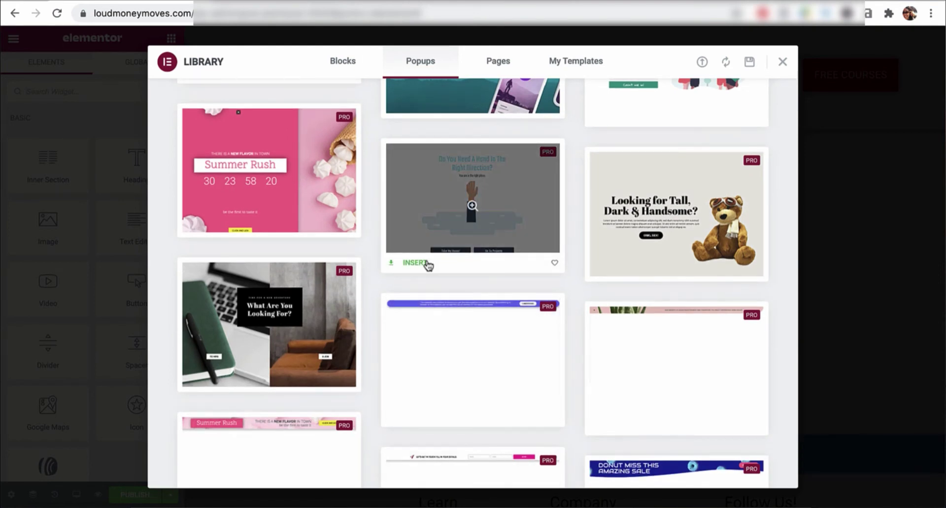
{"action": "left_click", "coordinate": [424, 264]}
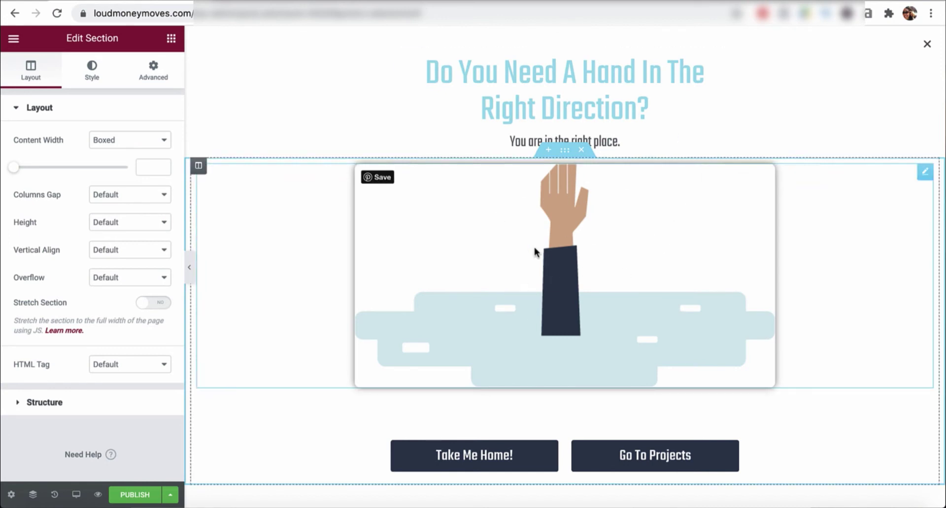
Step: Replace the popup's main heading text with "Need Sales Funnel Help?"
{"action": "left_click", "coordinate": [578, 226]}
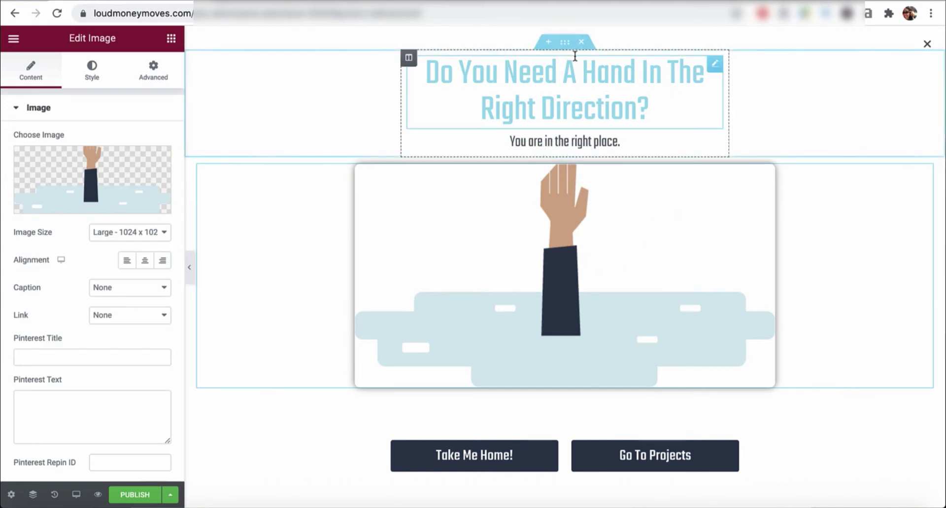
{"action": "left_click", "coordinate": [565, 43]}
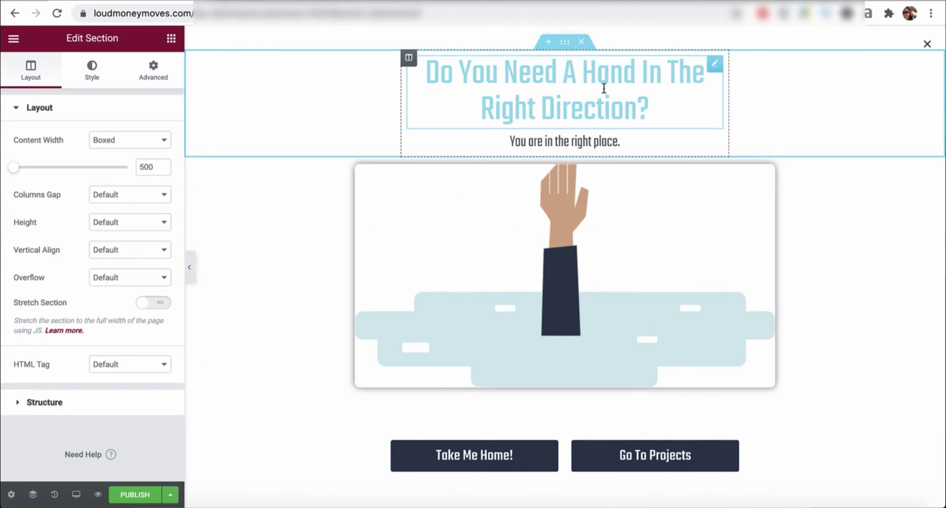
{"action": "left_click", "coordinate": [655, 104]}
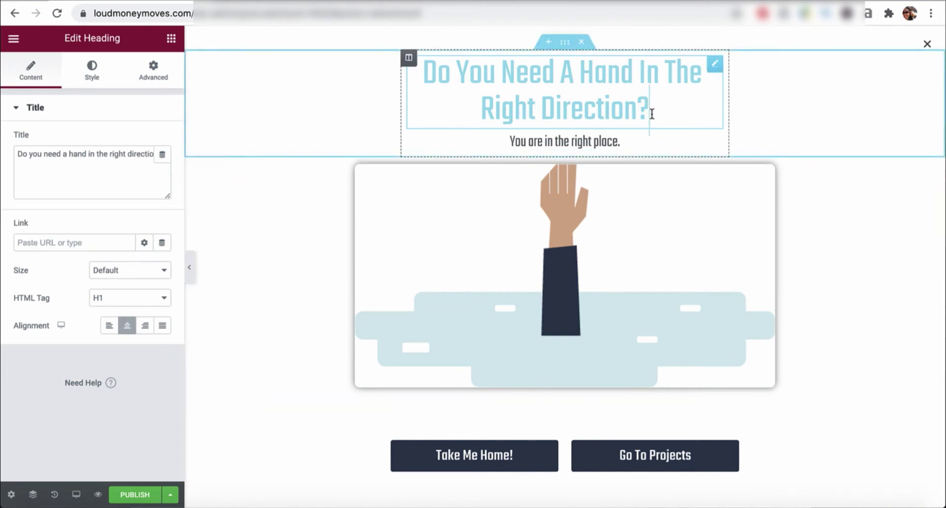
{"action": "left_click_drag", "start_coordinate": [651, 113], "coordinate": [423, 80]}
{"action": "type", "text": "Need Sa"}
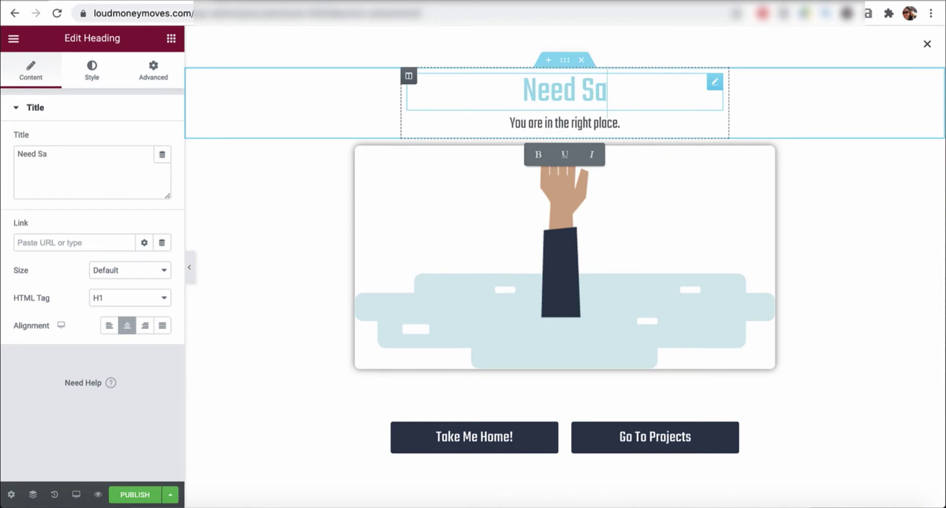
{"action": "type", "text": "les Funnel"}
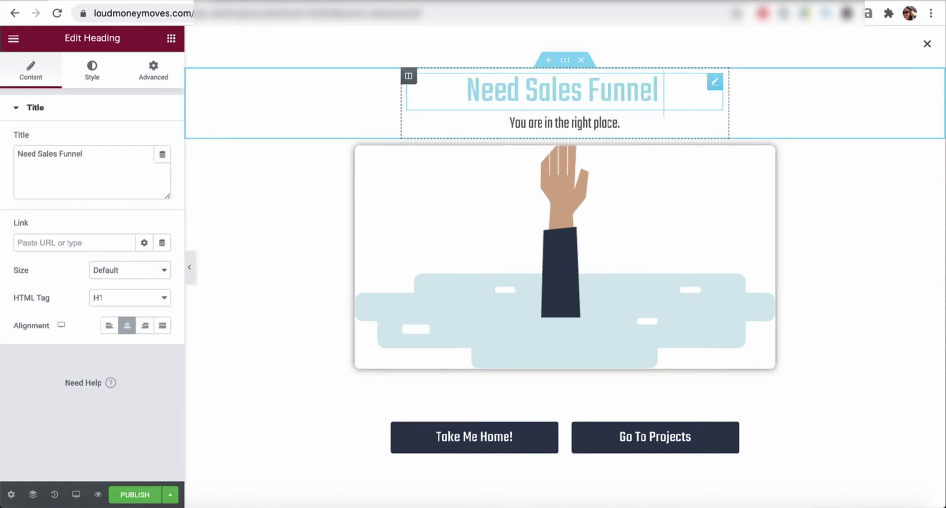
{"action": "type", "text": " Help?"}
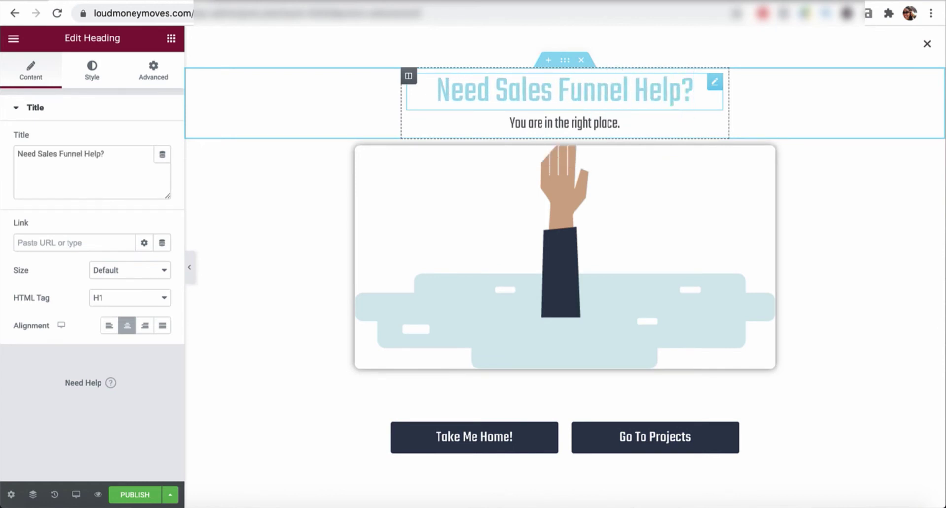
Step: Reword the subheading as "You're in the right place." and select the main heading above it for editing
{"action": "left_click", "coordinate": [526, 124]}
{"action": "left_click_drag", "start_coordinate": [542, 124], "coordinate": [530, 124]}
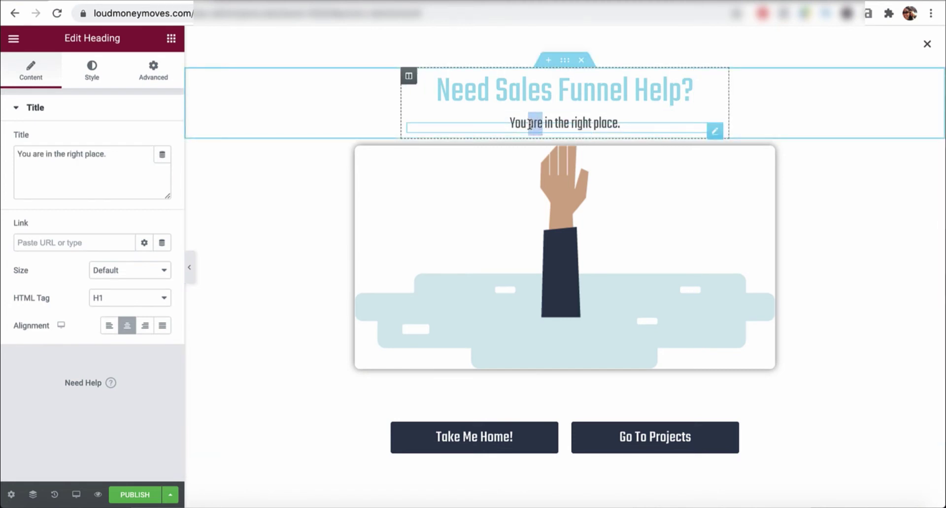
{"action": "key", "text": "BackSpace"}
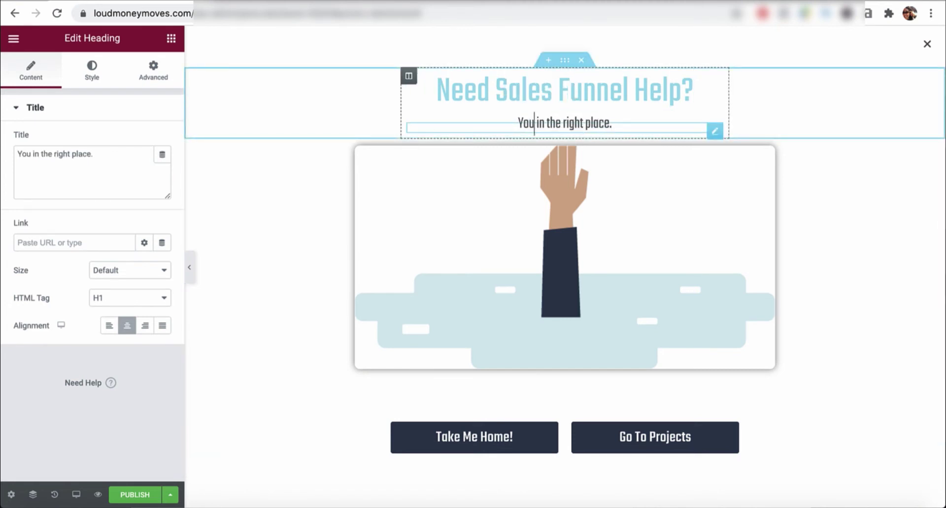
{"action": "type", "text": "'re"}
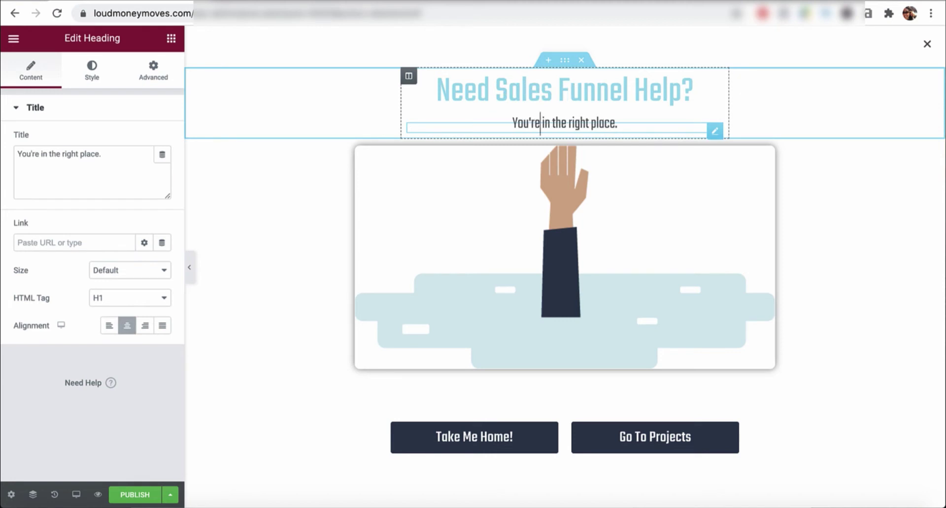
{"action": "left_click", "coordinate": [595, 100]}
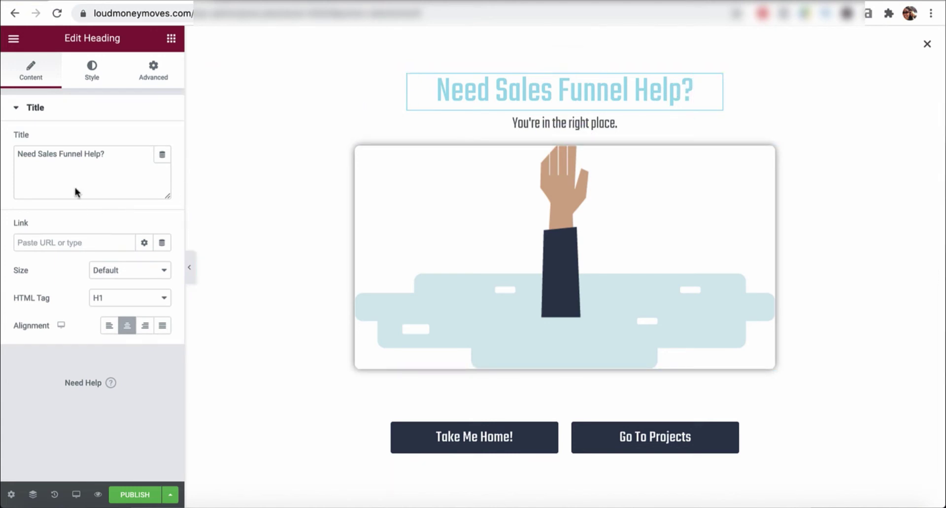
Step: Set the main heading's text color to the global Secondary color
{"action": "left_click", "coordinate": [93, 78]}
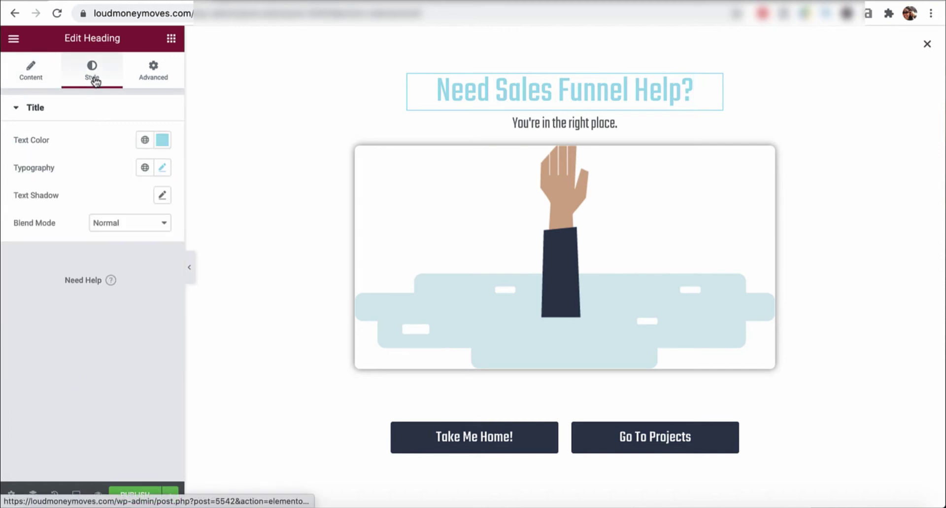
{"action": "left_click", "coordinate": [50, 78]}
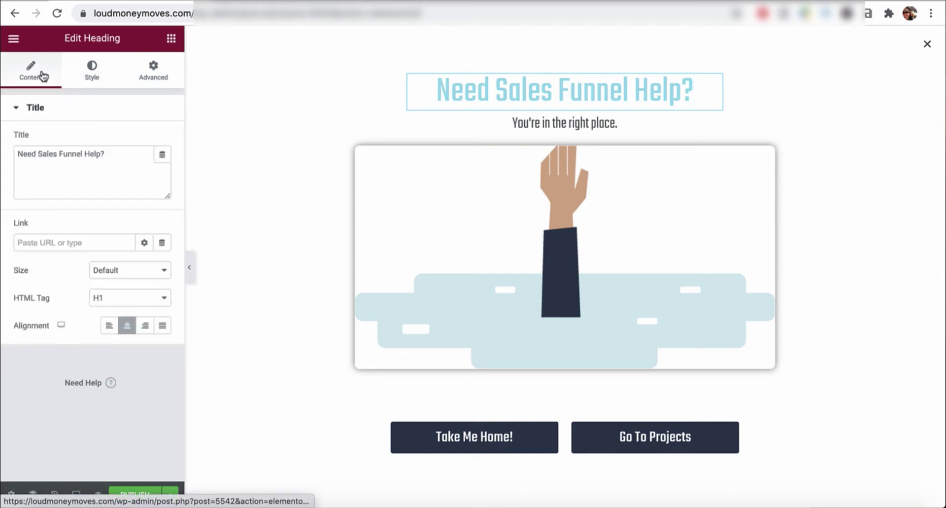
{"action": "left_click", "coordinate": [93, 74]}
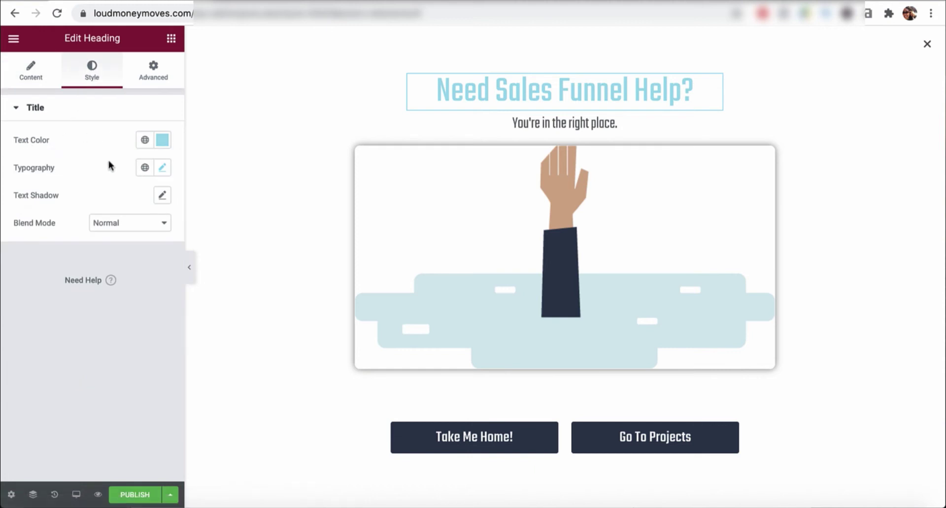
{"action": "left_click", "coordinate": [145, 140]}
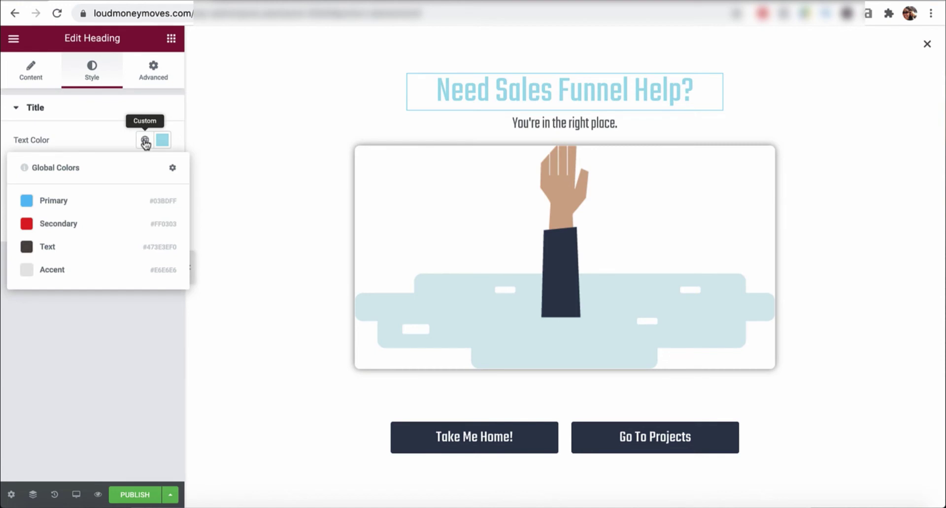
{"action": "left_click", "coordinate": [104, 137]}
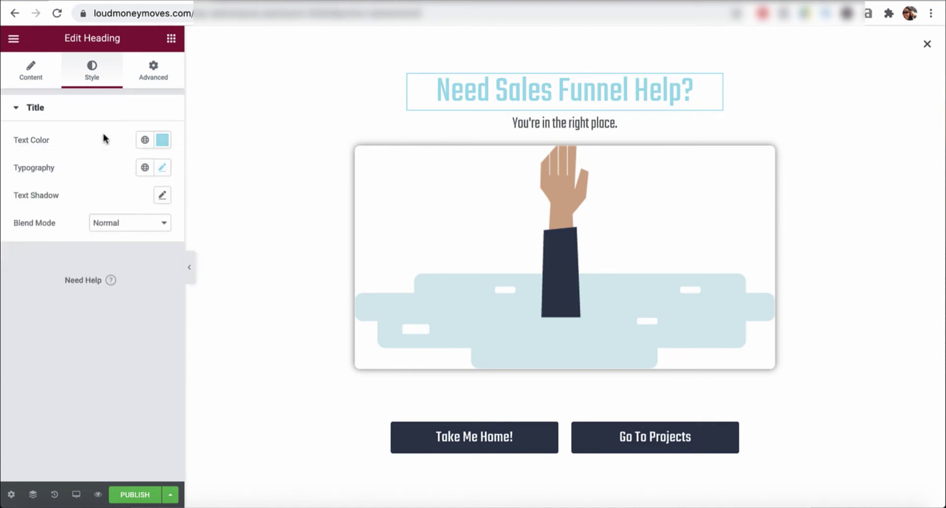
{"action": "left_click", "coordinate": [144, 143]}
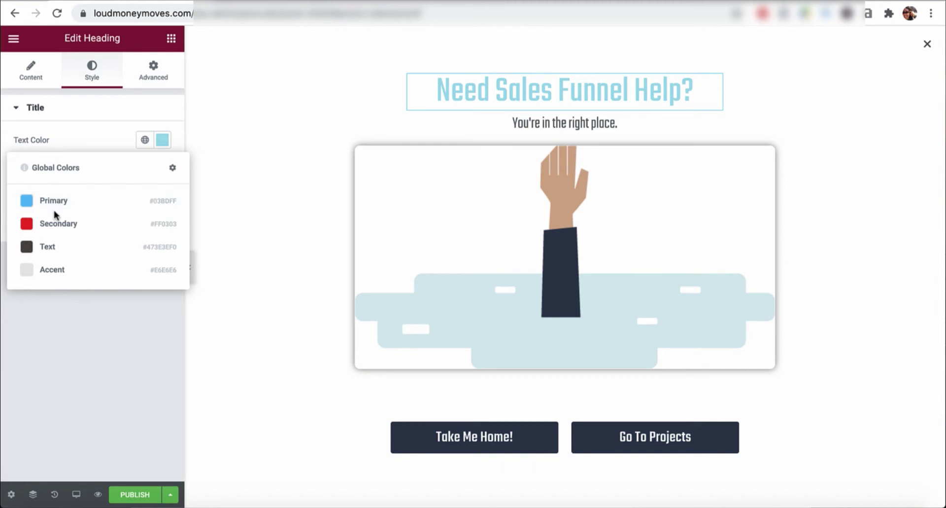
{"action": "left_click", "coordinate": [44, 225]}
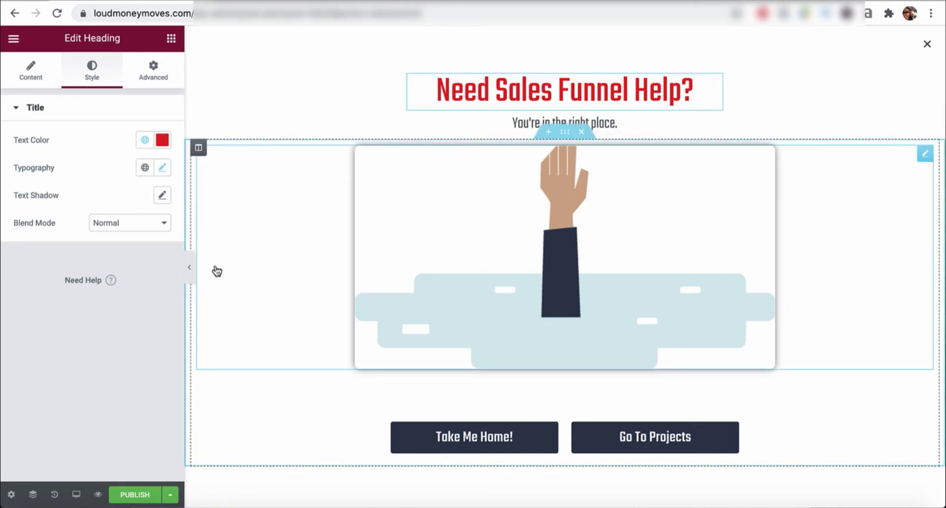
Step: Try the darker custom red #AE0000 on the heading text and reapply the global Secondary color
{"action": "left_click", "coordinate": [163, 141]}
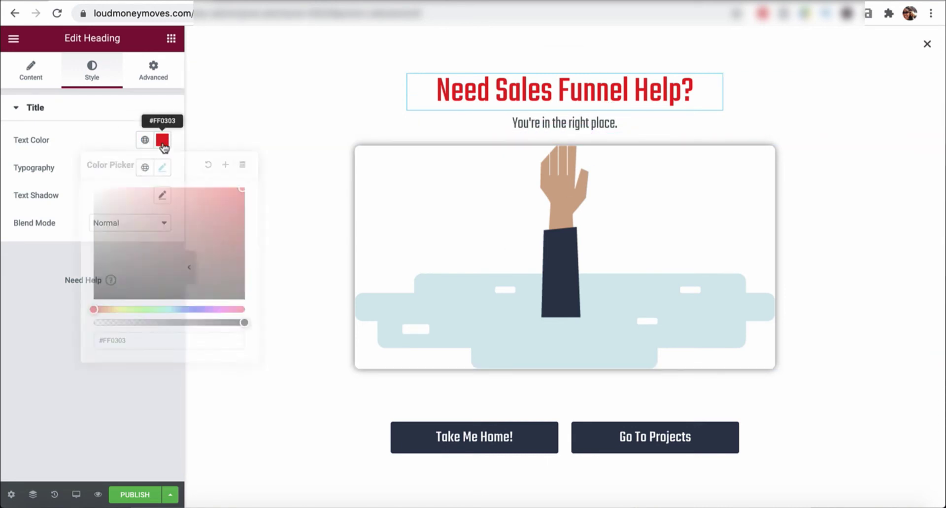
{"action": "mouse_move", "coordinate": [241, 193]}
{"action": "left_mouse_down"}
{"action": "mouse_move", "coordinate": [183, 243]}
{"action": "mouse_move", "coordinate": [110, 173]}
{"action": "mouse_move", "coordinate": [164, 288]}
{"action": "mouse_move", "coordinate": [245, 299]}
{"action": "left_mouse_up"}
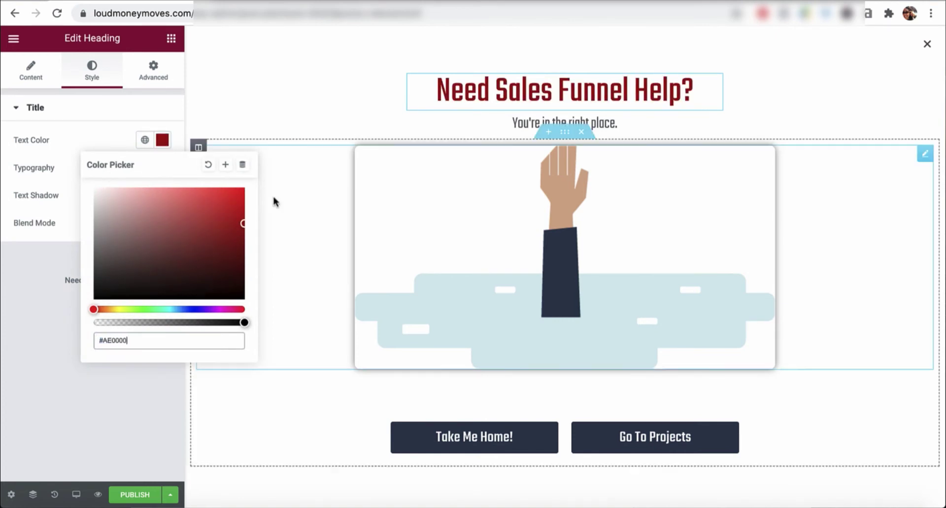
{"action": "left_click", "coordinate": [144, 139]}
{"action": "left_click", "coordinate": [56, 223]}
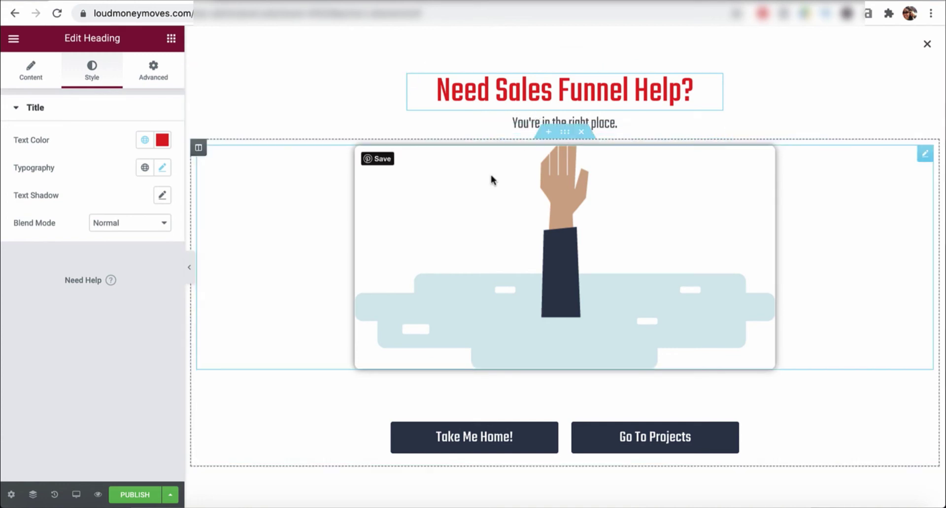
Step: Remove the shadow around the raised-hand image by setting its box shadow blur to 0
{"action": "left_click", "coordinate": [488, 203]}
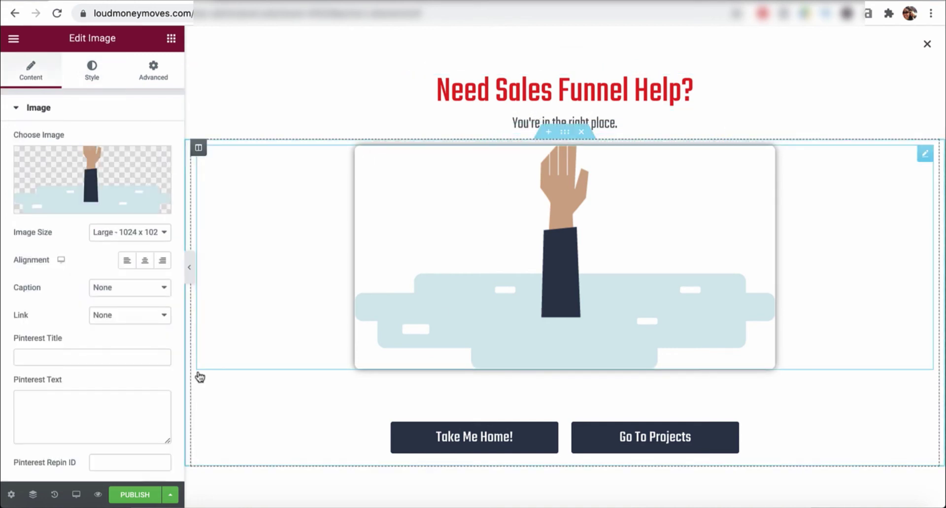
{"action": "mouse_move", "coordinate": [38, 200]}
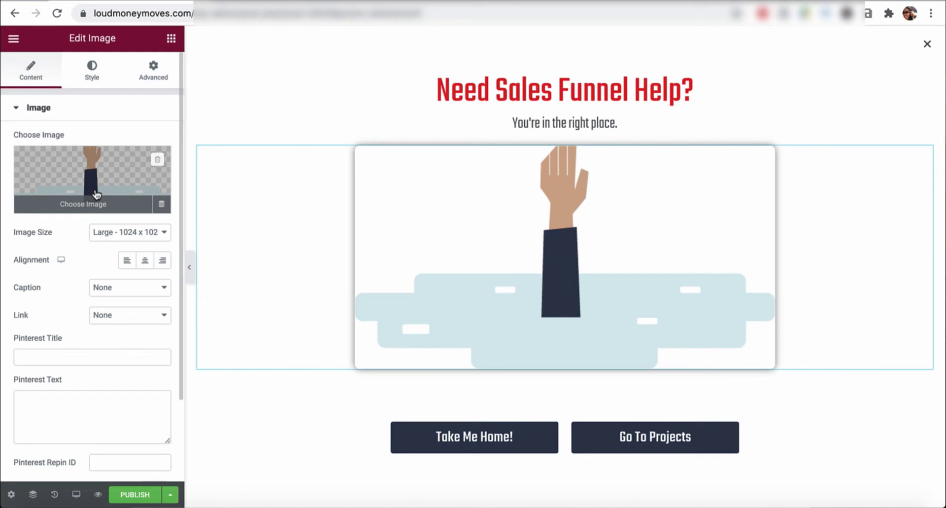
{"action": "scroll", "coordinate": [74, 335], "scroll_direction": "down", "scroll_amount": 2}
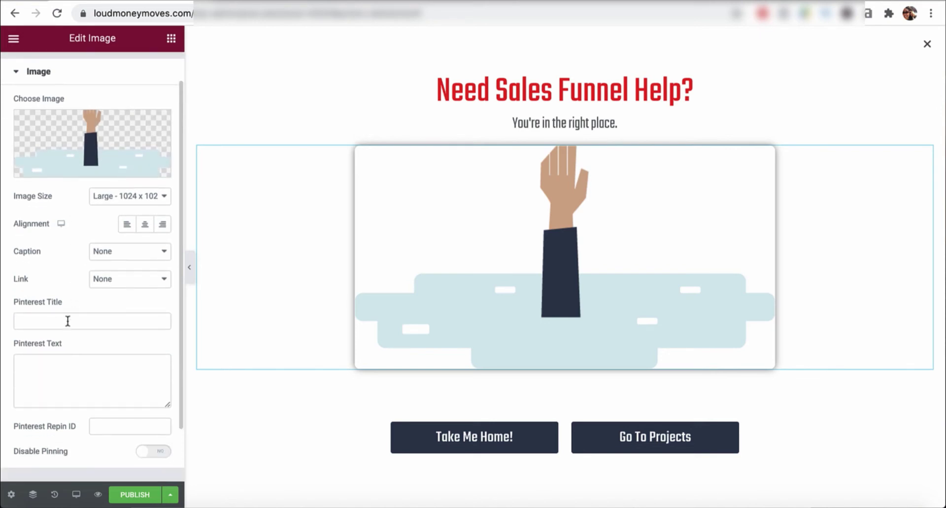
{"action": "scroll", "coordinate": [66, 314], "scroll_direction": "down", "scroll_amount": 3}
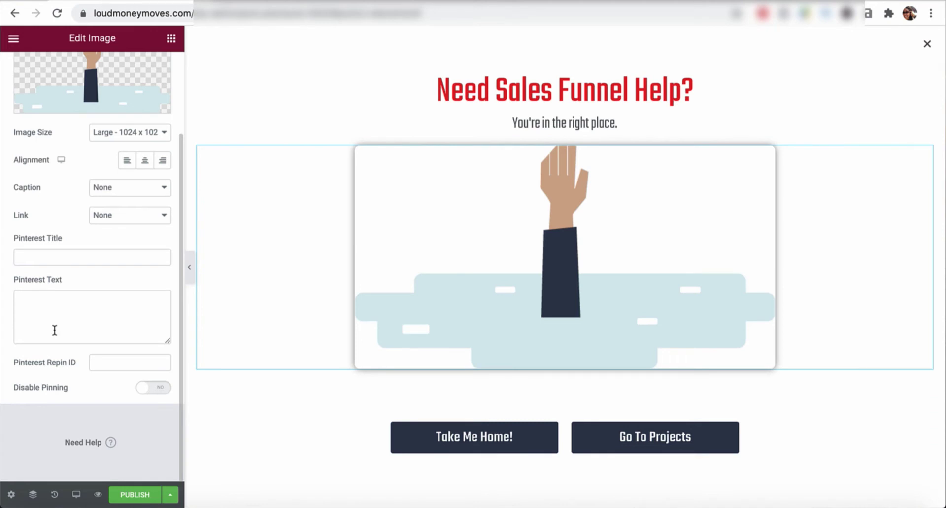
{"action": "scroll", "coordinate": [54, 330], "scroll_direction": "up", "scroll_amount": 3}
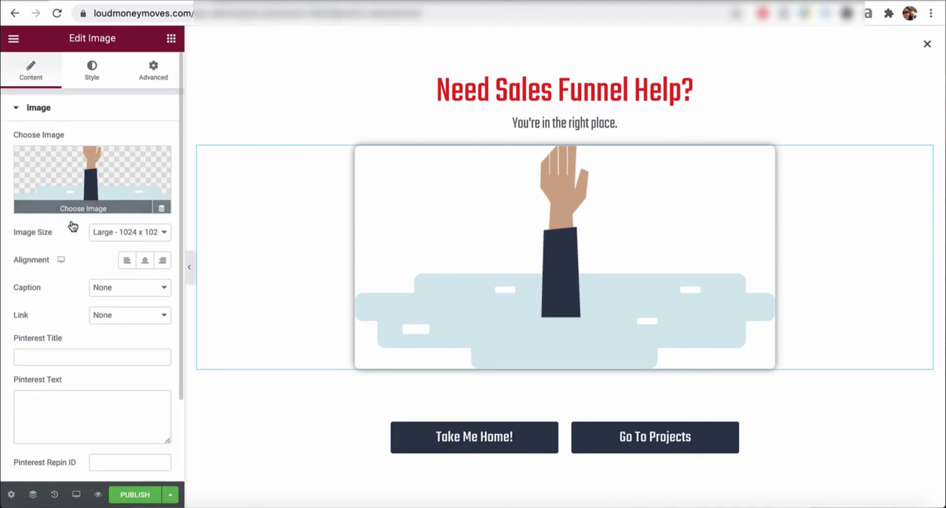
{"action": "left_click", "coordinate": [91, 75]}
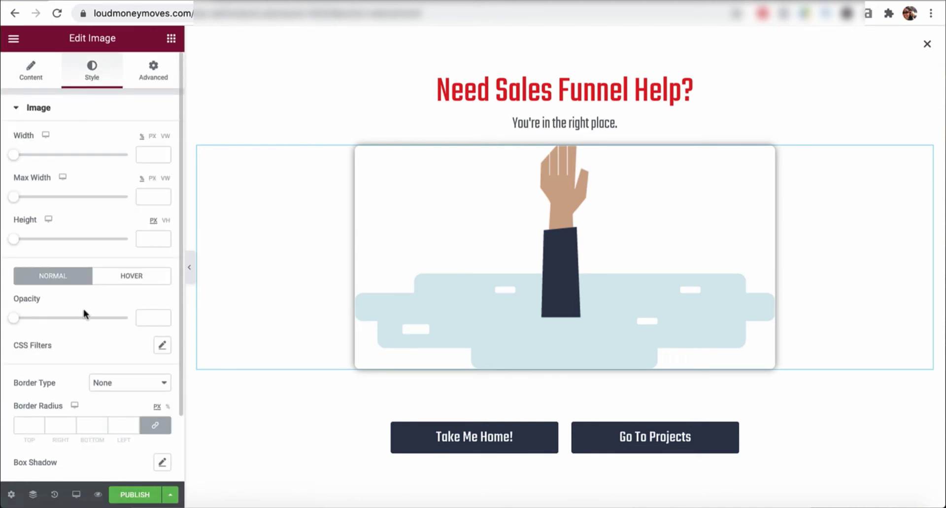
{"action": "scroll", "coordinate": [86, 313], "scroll_direction": "down", "scroll_amount": 3}
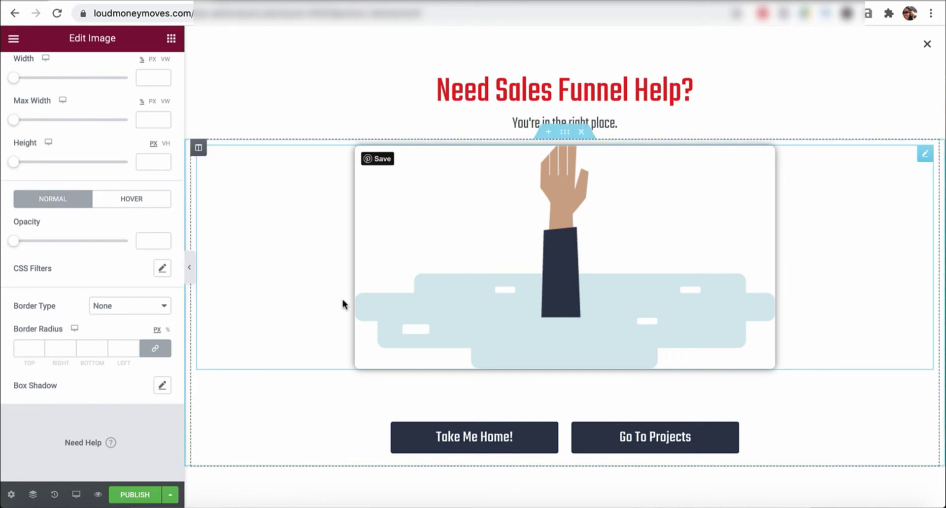
{"action": "left_click", "coordinate": [162, 385]}
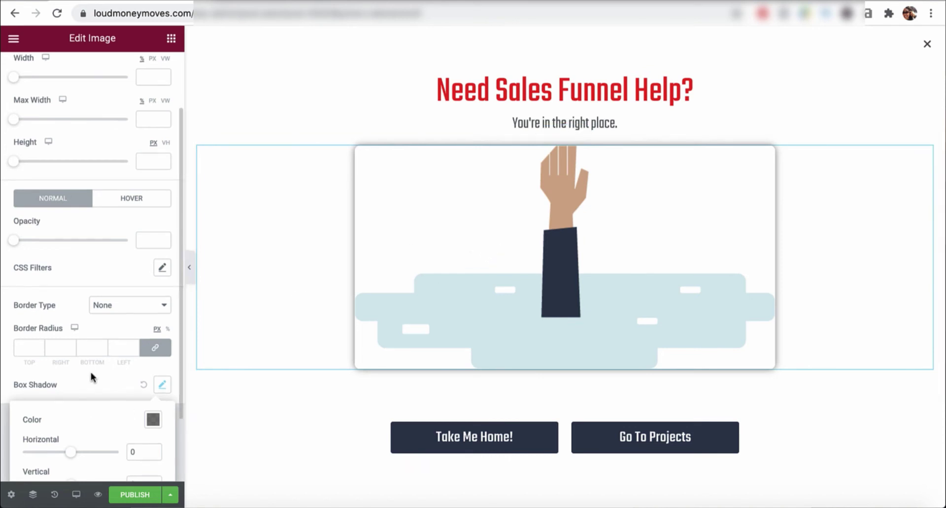
{"action": "scroll", "coordinate": [89, 369], "scroll_direction": "down", "scroll_amount": 2}
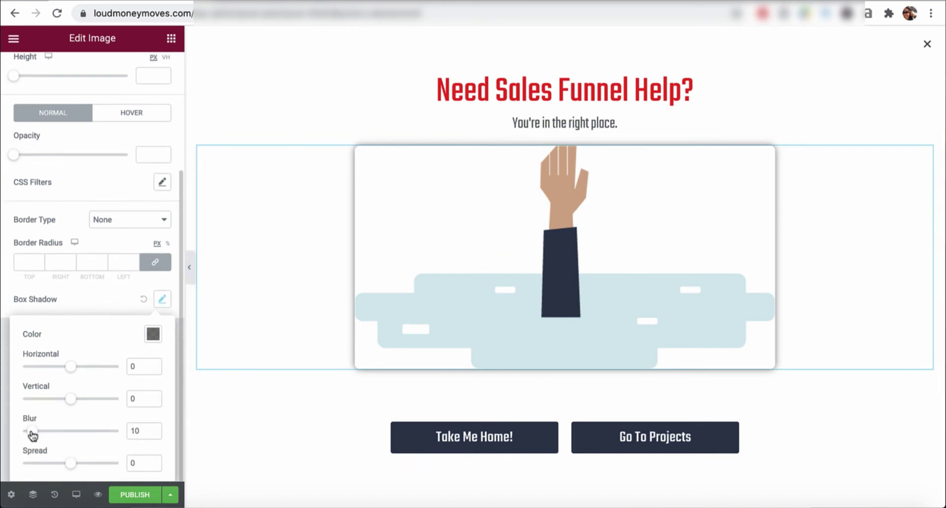
{"action": "left_click_drag", "start_coordinate": [32, 431], "coordinate": [16, 434]}
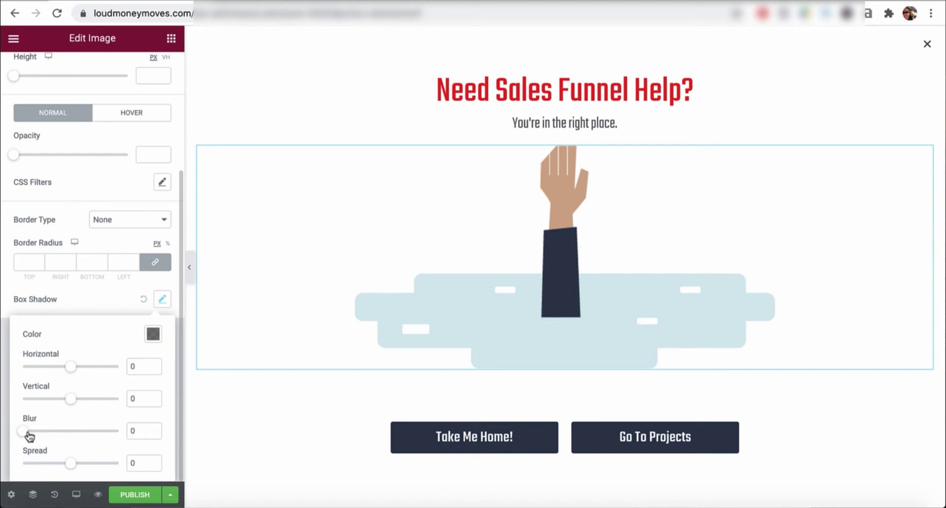
{"action": "left_click_drag", "start_coordinate": [23, 431], "coordinate": [34, 431]}
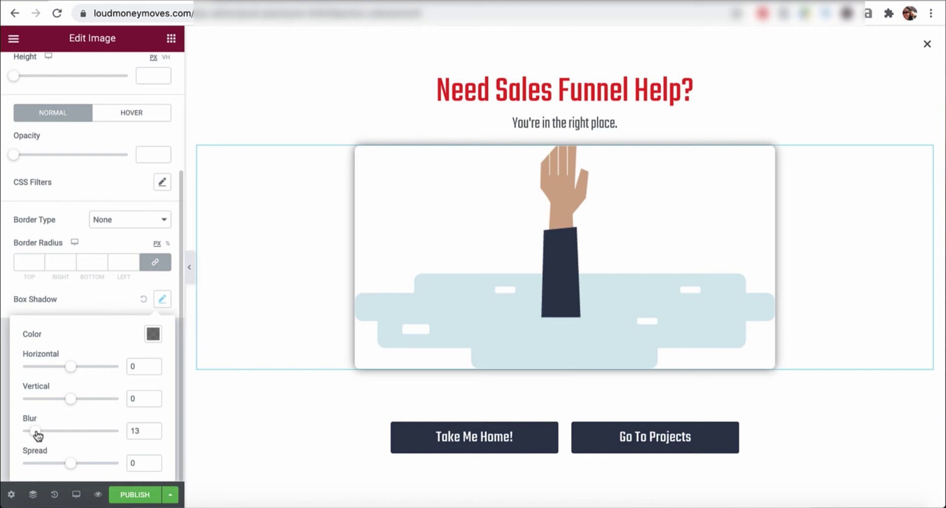
{"action": "left_click_drag", "start_coordinate": [35, 431], "coordinate": [22, 431]}
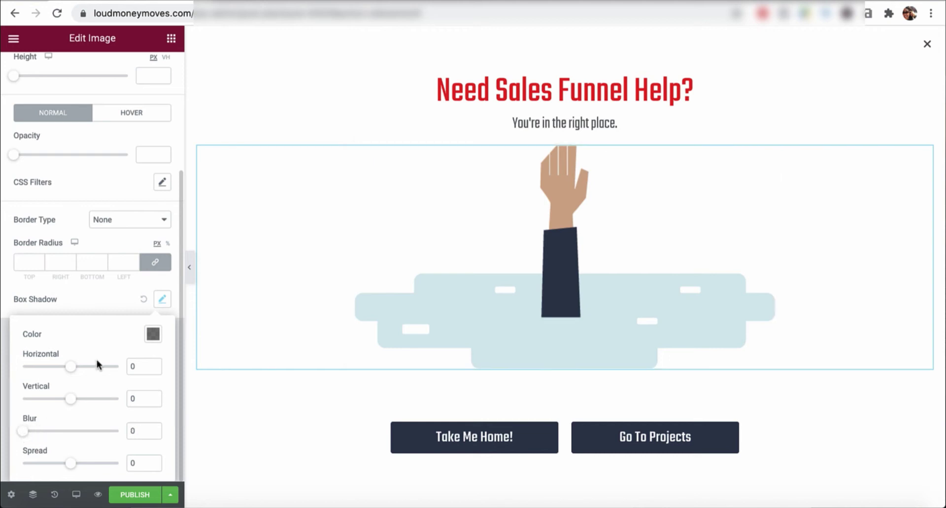
{"action": "left_click", "coordinate": [91, 186]}
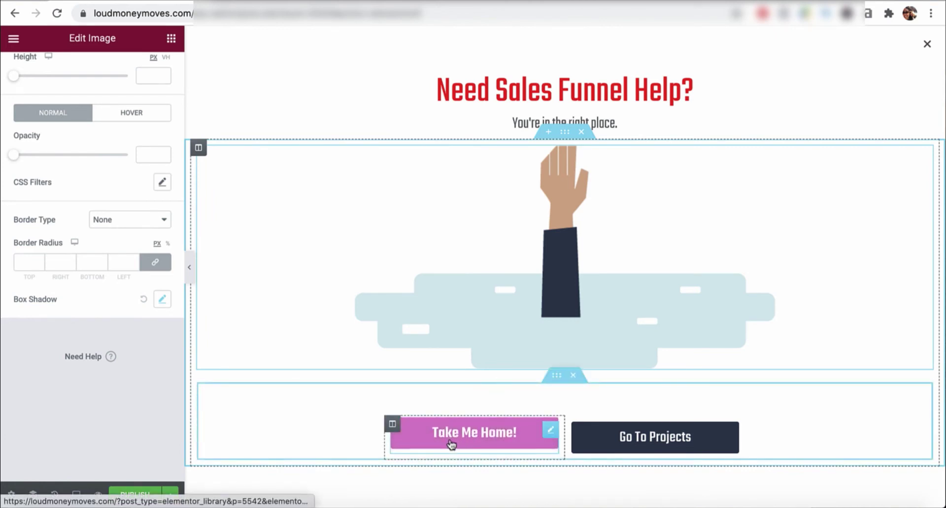
Step: Change the "Take Me Home!" button's text to "Group Coaching"
{"action": "left_click", "coordinate": [482, 431]}
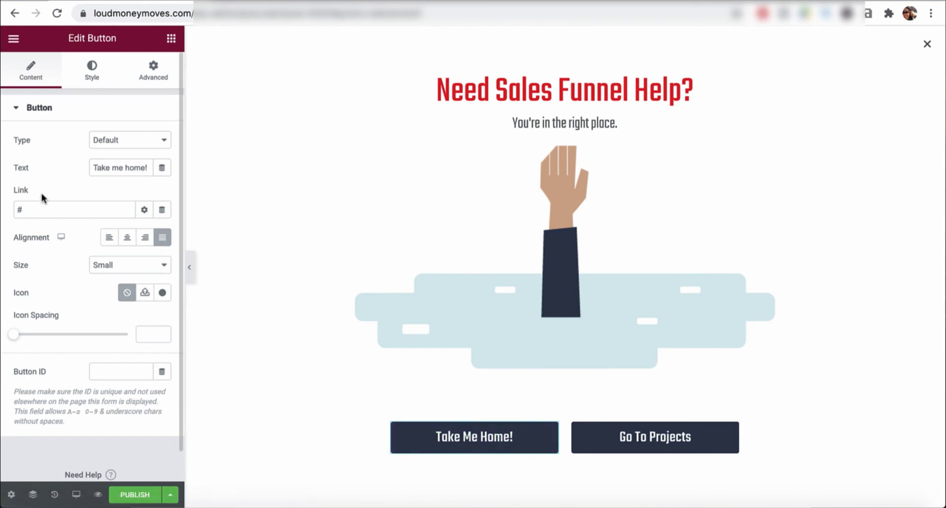
{"action": "triple_click", "coordinate": [129, 167]}
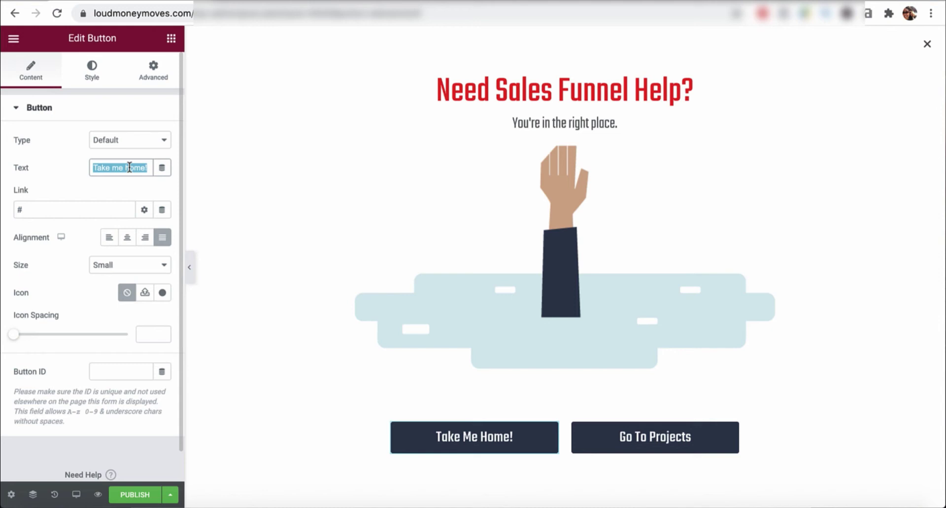
{"action": "type", "text": "F"}
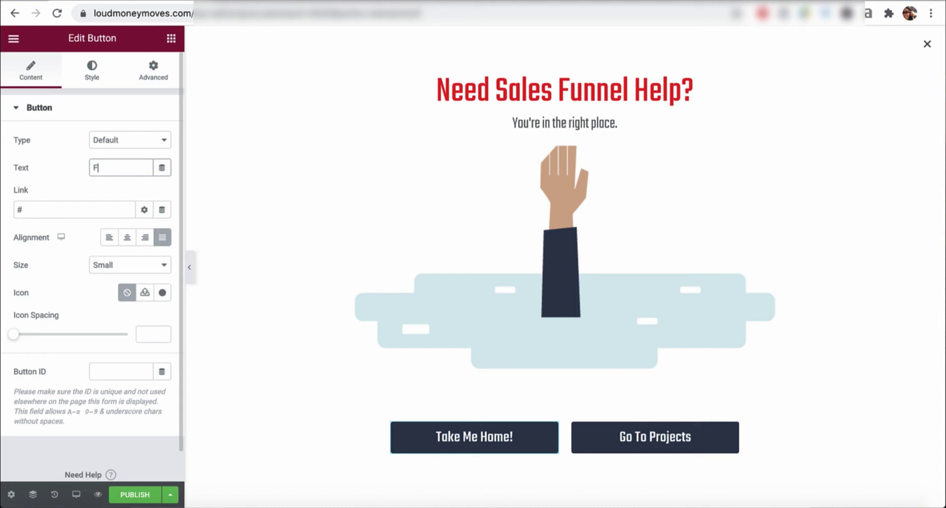
{"action": "key", "text": "BackSpace"}
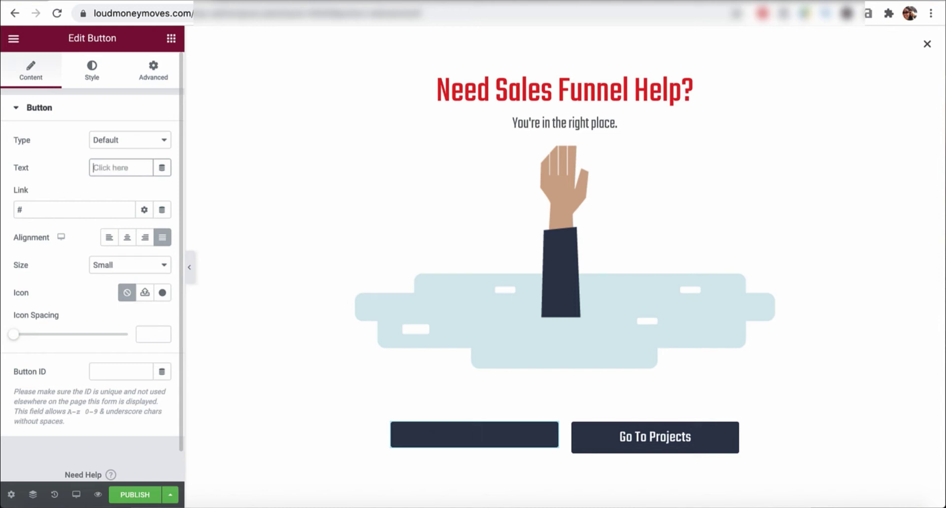
{"action": "type", "text": "Grp"}
{"action": "key", "text": "BackSpace"}
{"action": "type", "text": "o"}
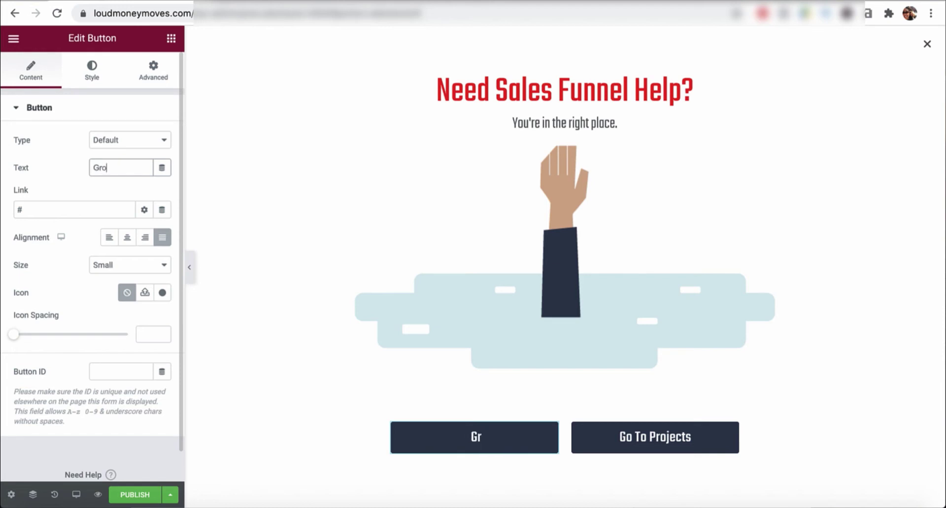
{"action": "type", "text": "up Coaching"}
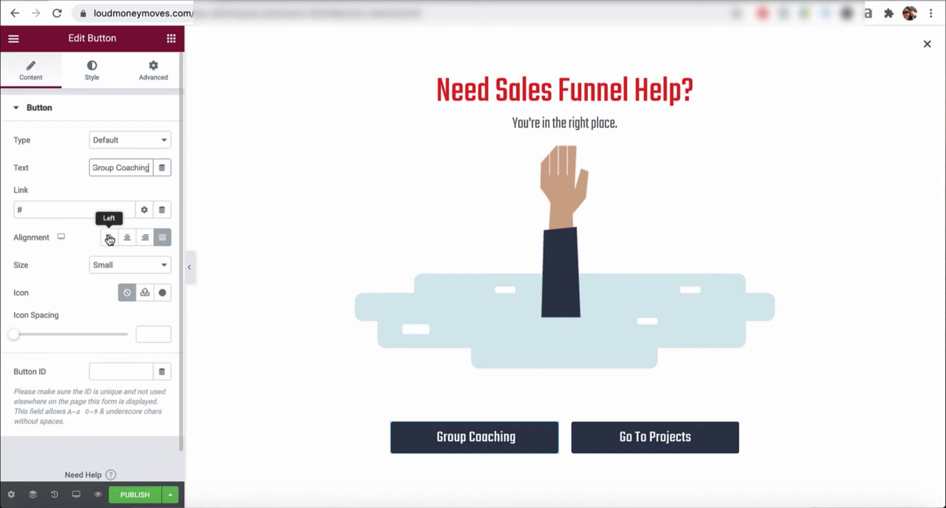
Step: Clear the Group Coaching button's placeholder link and go through its new-window and nofollow link options
{"action": "left_click", "coordinate": [38, 211]}
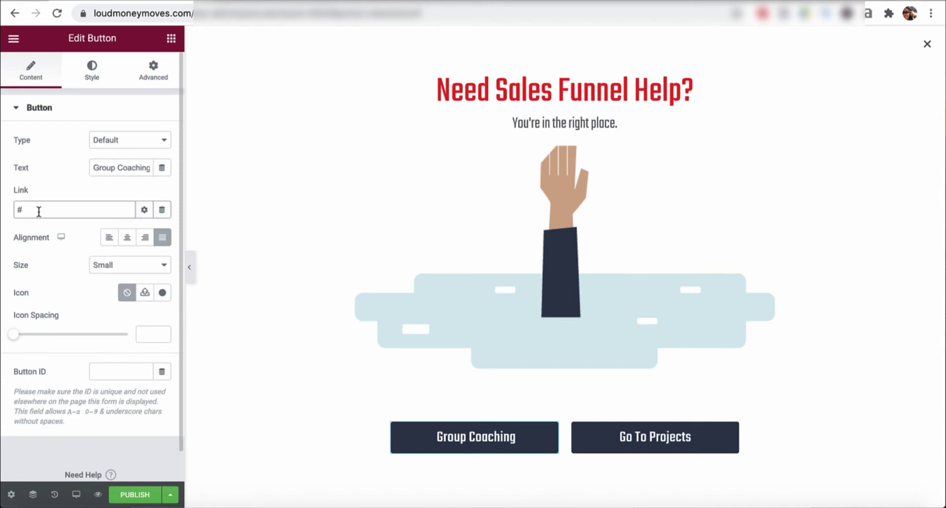
{"action": "key", "text": "BackSpace"}
{"action": "left_click", "coordinate": [143, 212]}
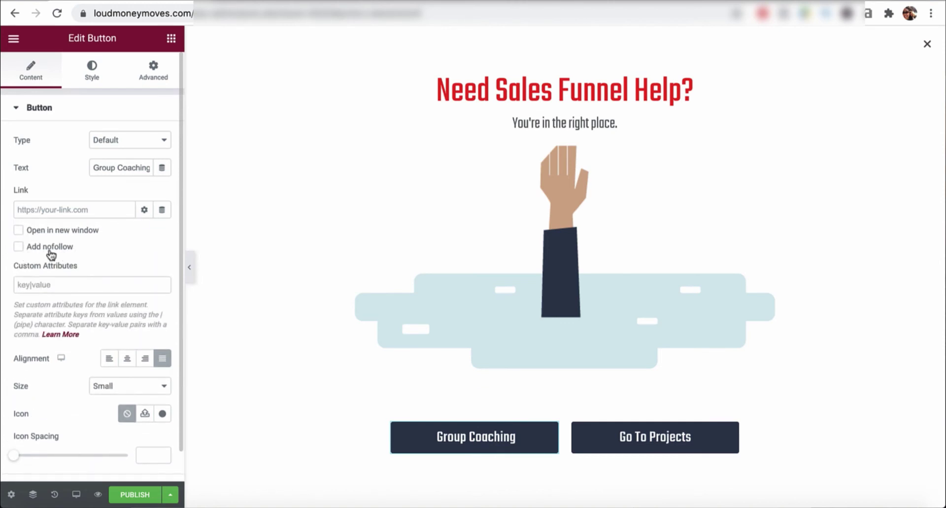
{"action": "left_click", "coordinate": [142, 211]}
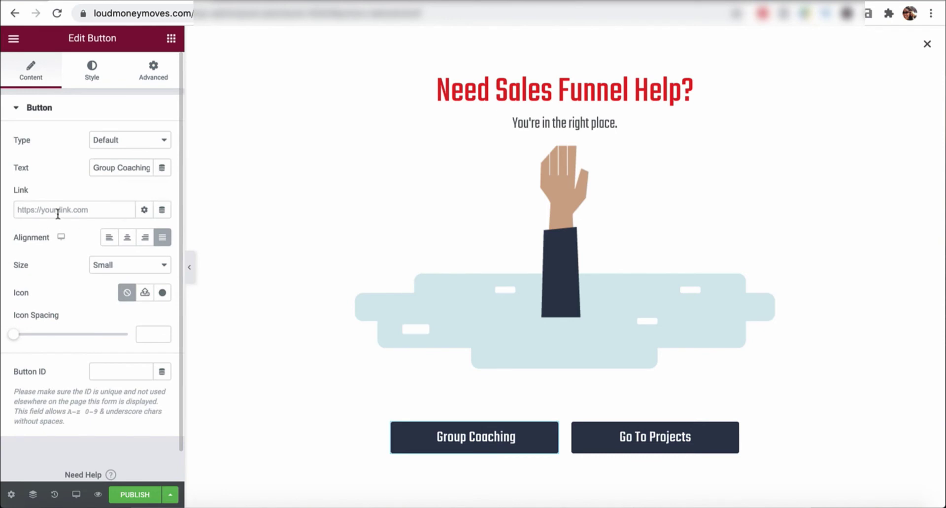
{"action": "left_click", "coordinate": [143, 210]}
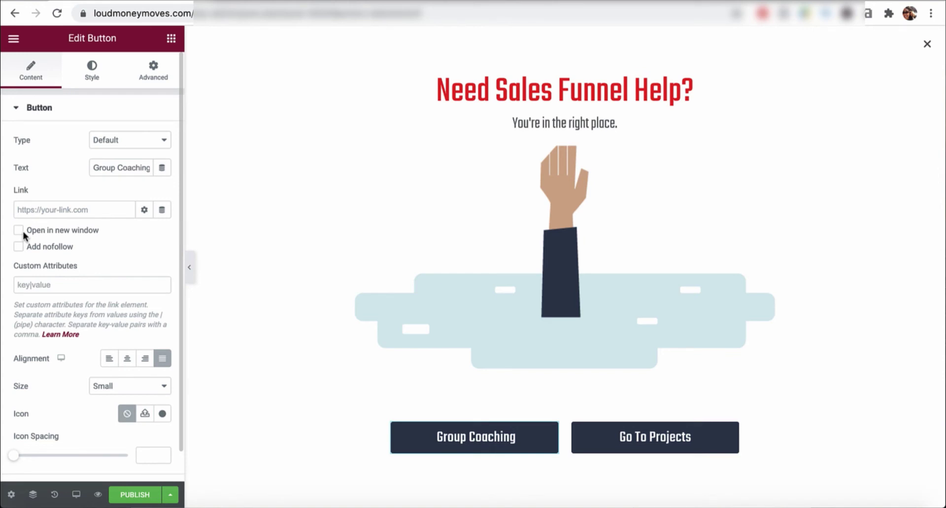
{"action": "left_click", "coordinate": [22, 231]}
{"action": "left_click", "coordinate": [19, 247]}
{"action": "left_click", "coordinate": [144, 214]}
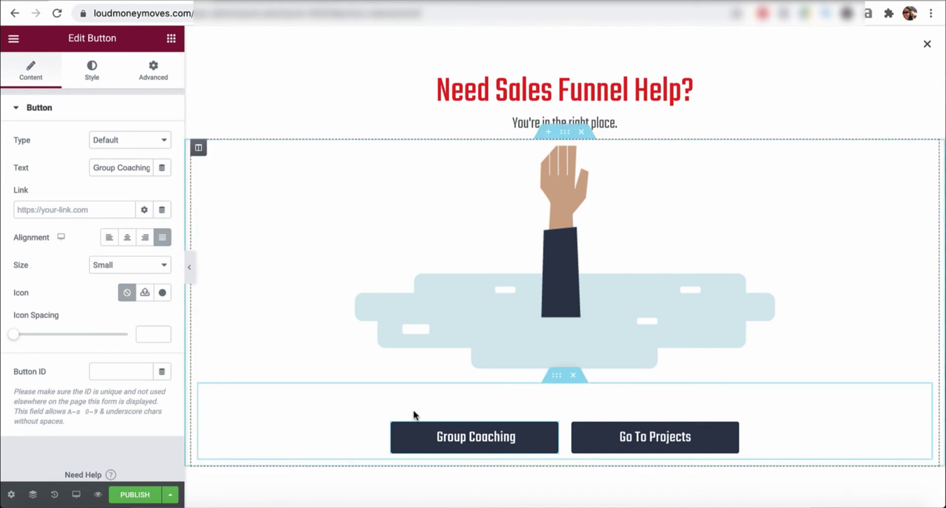
Step: Set the size of both the Group Coaching and Go To Projects buttons to Large
{"action": "left_click", "coordinate": [138, 272]}
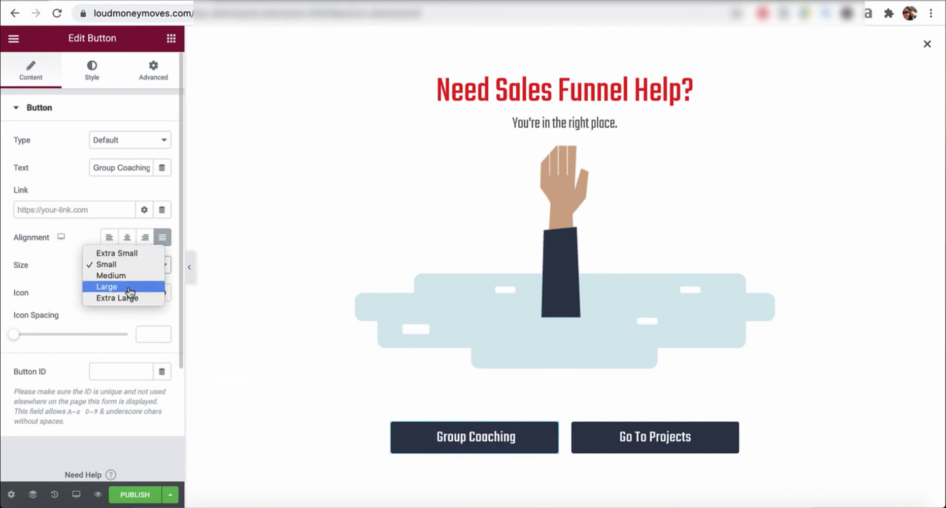
{"action": "left_click", "coordinate": [131, 290]}
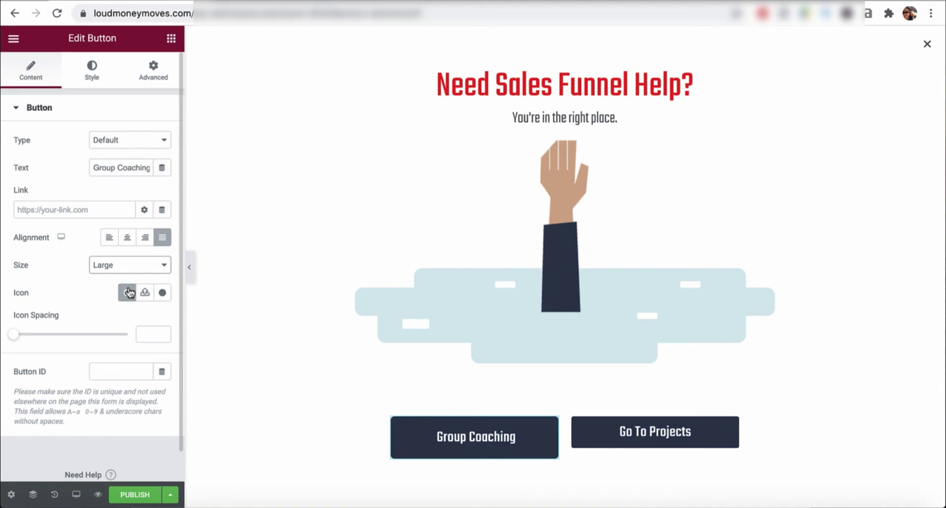
{"action": "left_click", "coordinate": [651, 443]}
{"action": "left_click", "coordinate": [124, 266]}
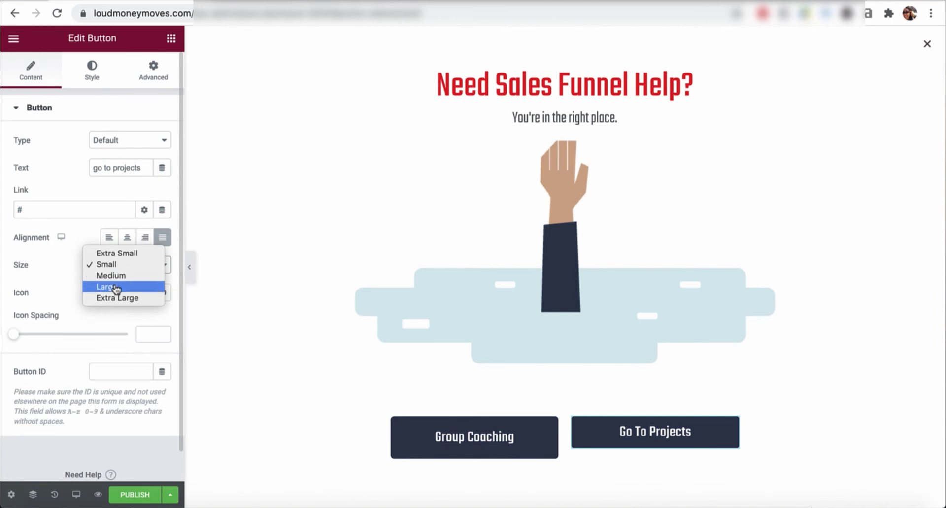
{"action": "left_click", "coordinate": [115, 287]}
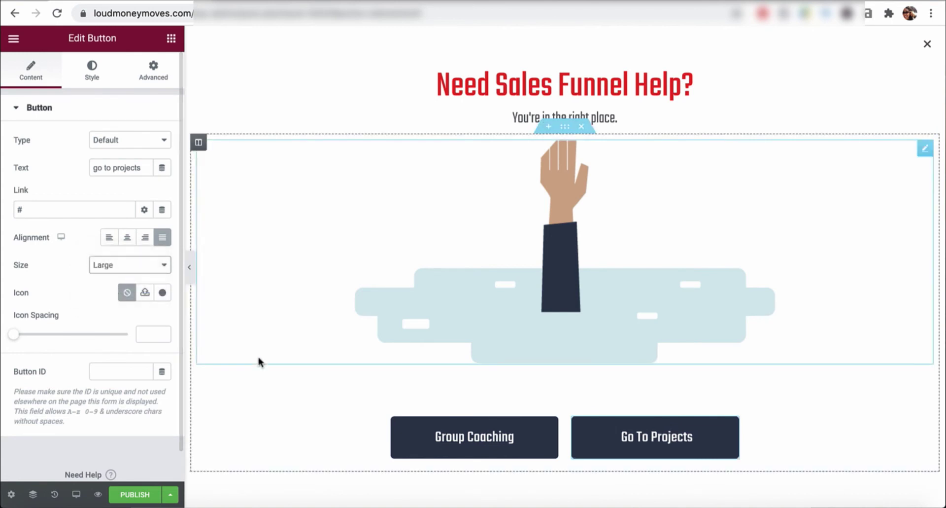
Step: Set the Group Coaching button's typography to the Roboto font family with weight 600
{"action": "left_click", "coordinate": [478, 441]}
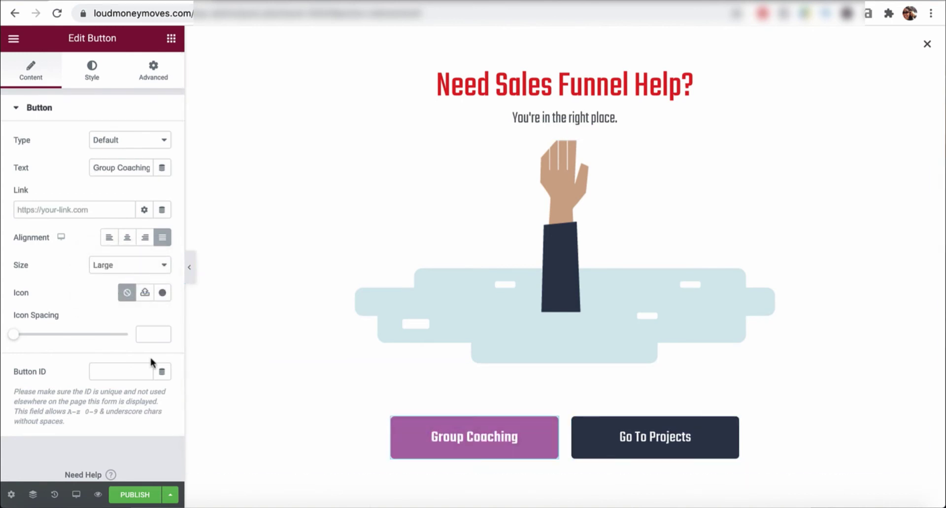
{"action": "left_click", "coordinate": [99, 79]}
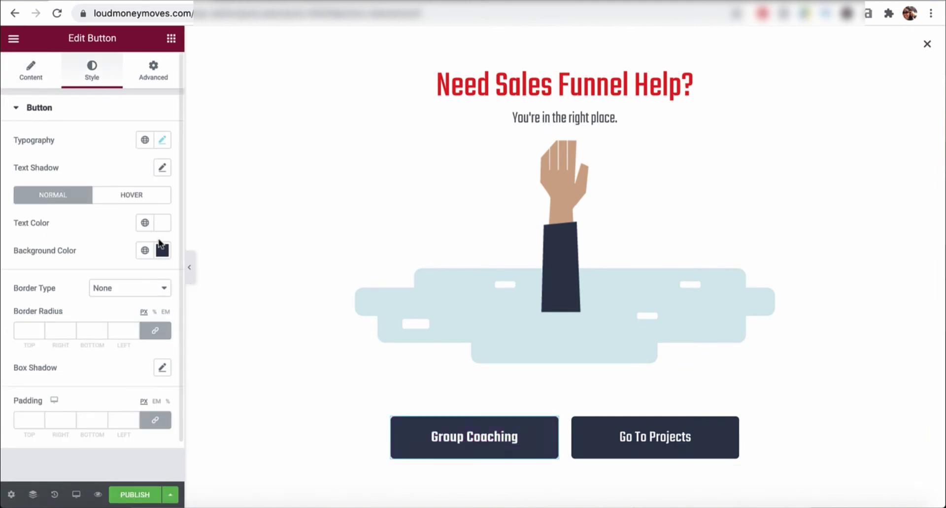
{"action": "left_click", "coordinate": [162, 142]}
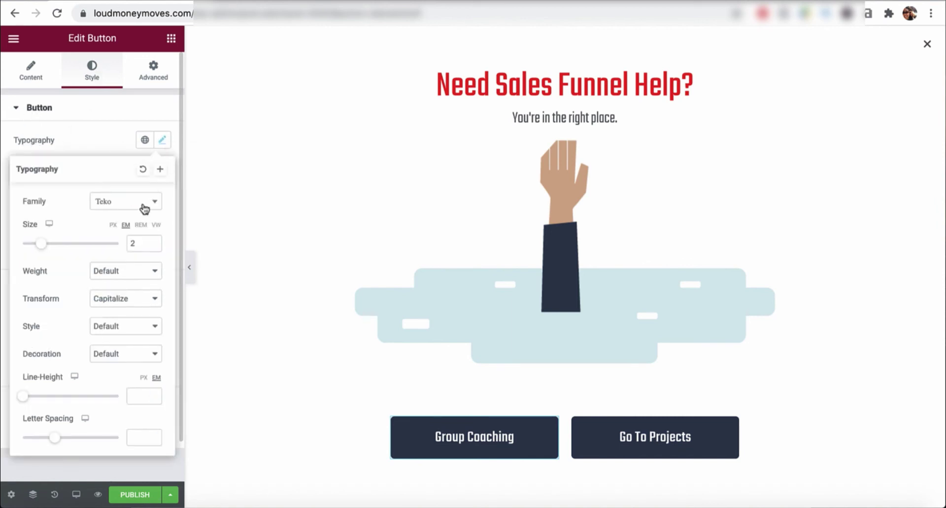
{"action": "left_click", "coordinate": [134, 203]}
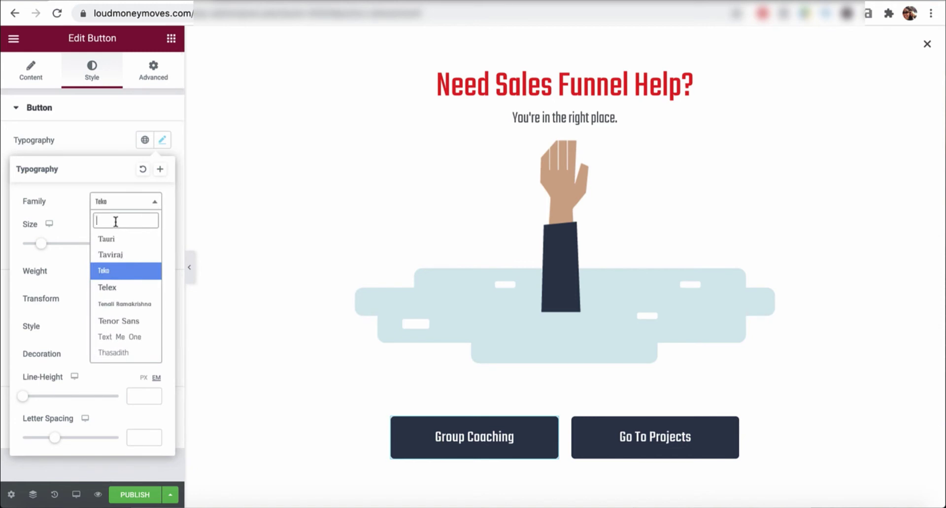
{"action": "type", "text": "rob"}
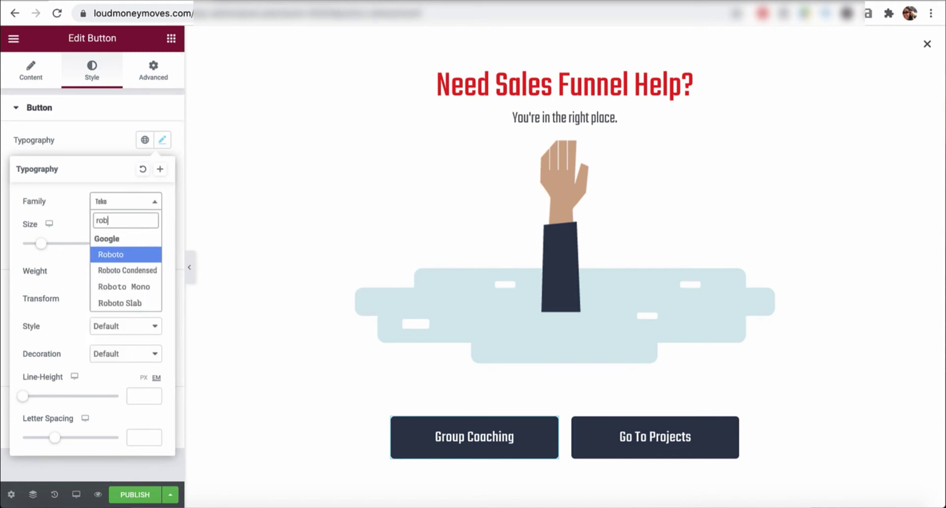
{"action": "left_click", "coordinate": [117, 255]}
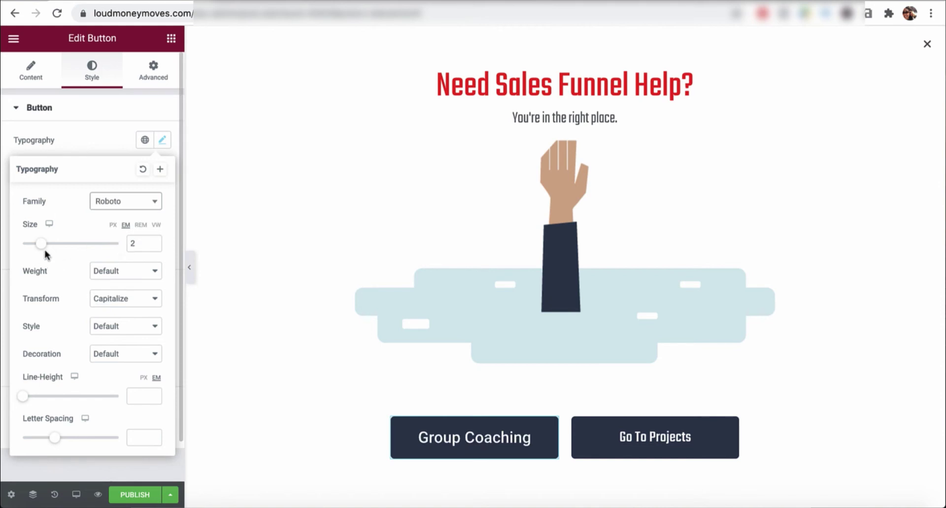
{"action": "left_click_drag", "start_coordinate": [41, 245], "coordinate": [41, 245]}
{"action": "left_click", "coordinate": [117, 276]}
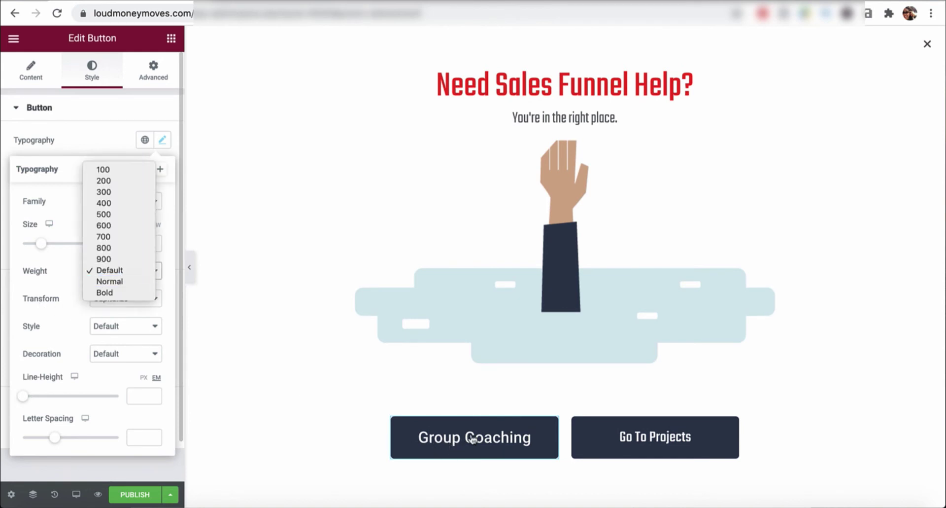
{"action": "left_click", "coordinate": [111, 226]}
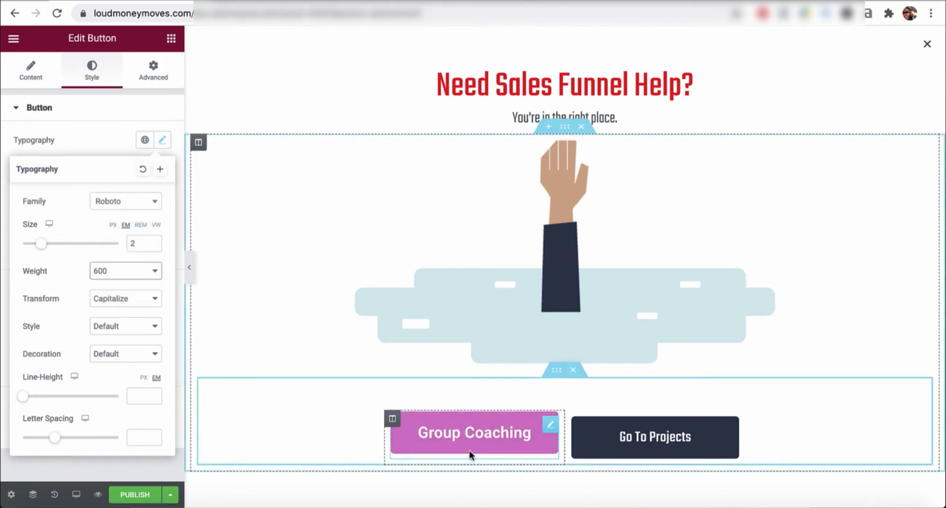
Step: Try font weights 900 and 200 on the Group Coaching button's text and return the weight to 600
{"action": "left_click", "coordinate": [126, 272]}
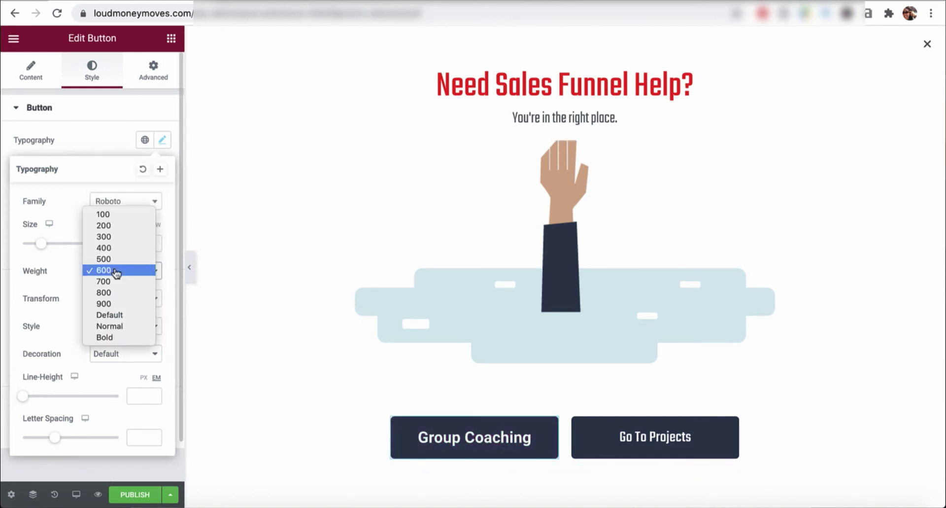
{"action": "left_click", "coordinate": [114, 305]}
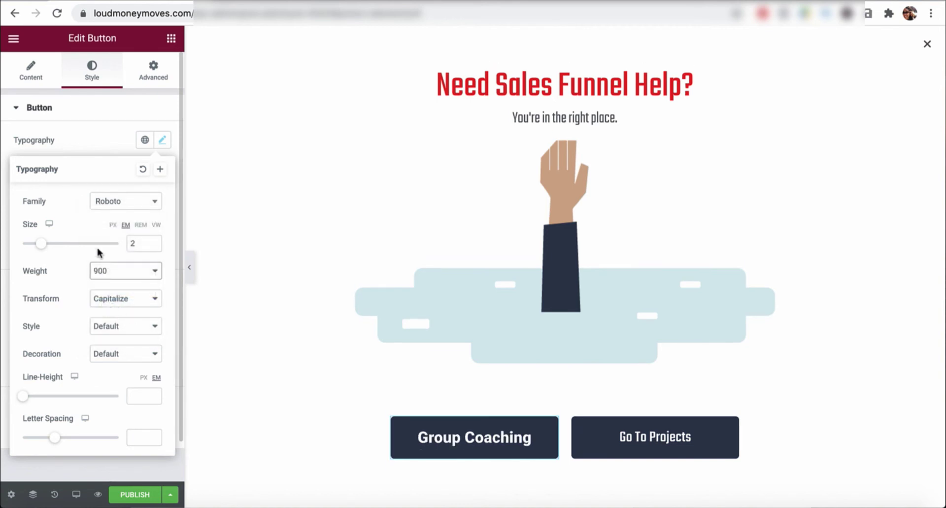
{"action": "left_click", "coordinate": [121, 276]}
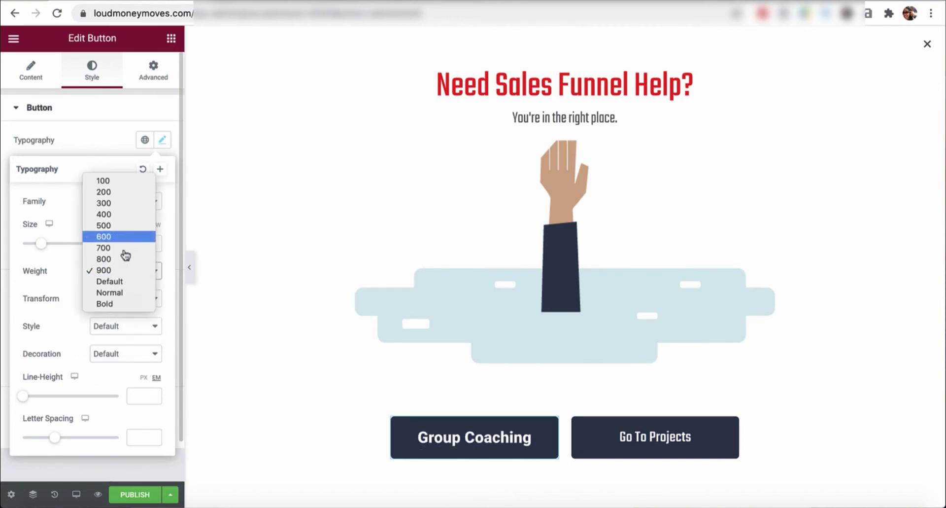
{"action": "left_click", "coordinate": [120, 192]}
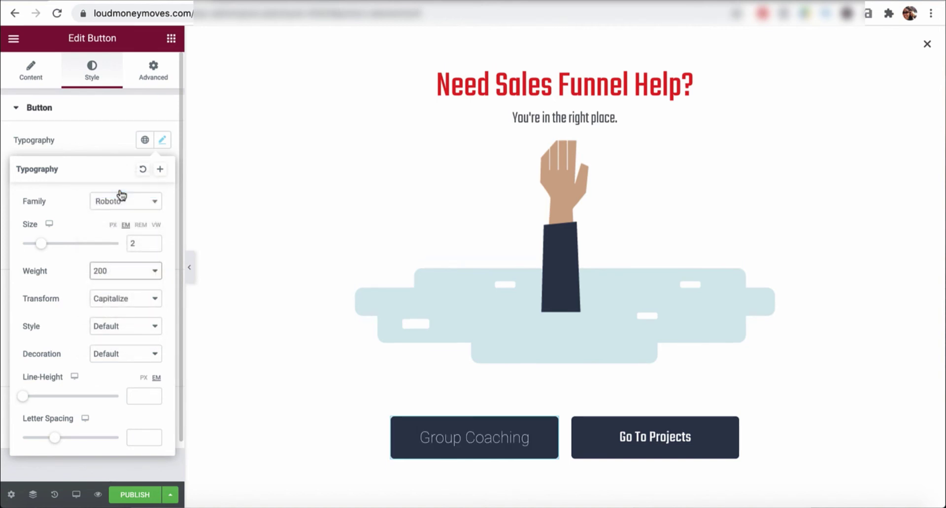
{"action": "left_click", "coordinate": [128, 276]}
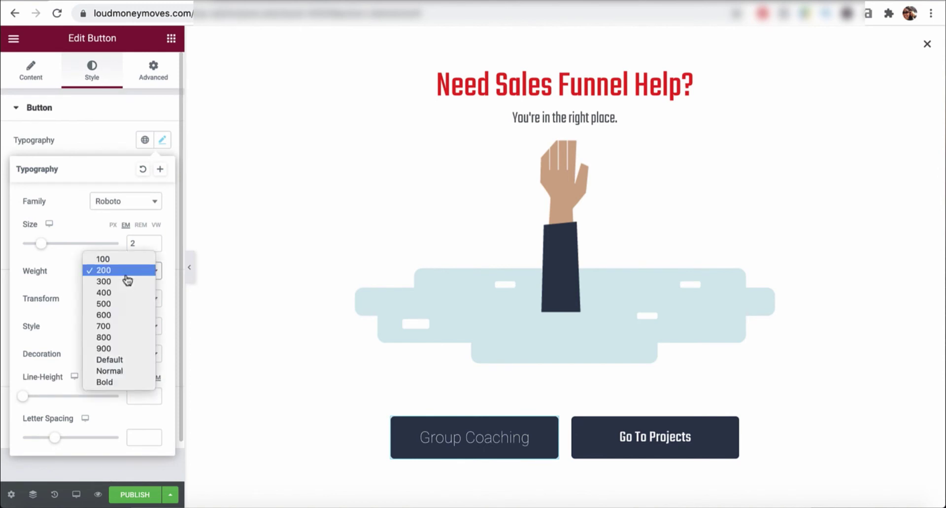
{"action": "left_click", "coordinate": [115, 317]}
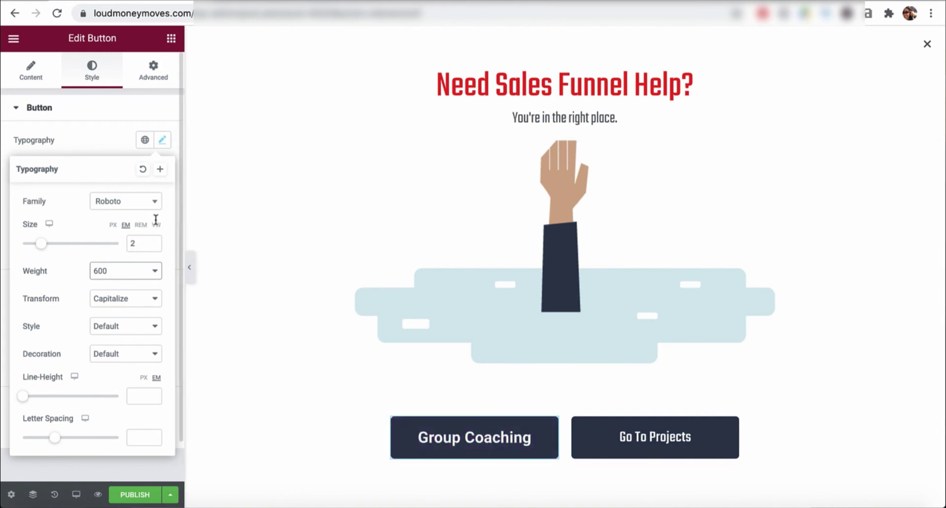
{"action": "left_click", "coordinate": [88, 141]}
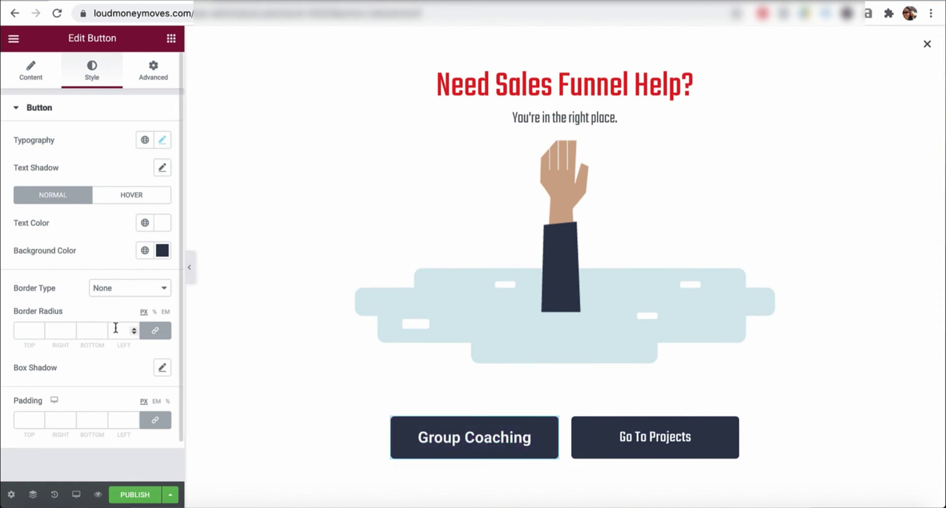
Step: Set the Group Coaching button's hover background to the global Secondary color
{"action": "left_click", "coordinate": [136, 196]}
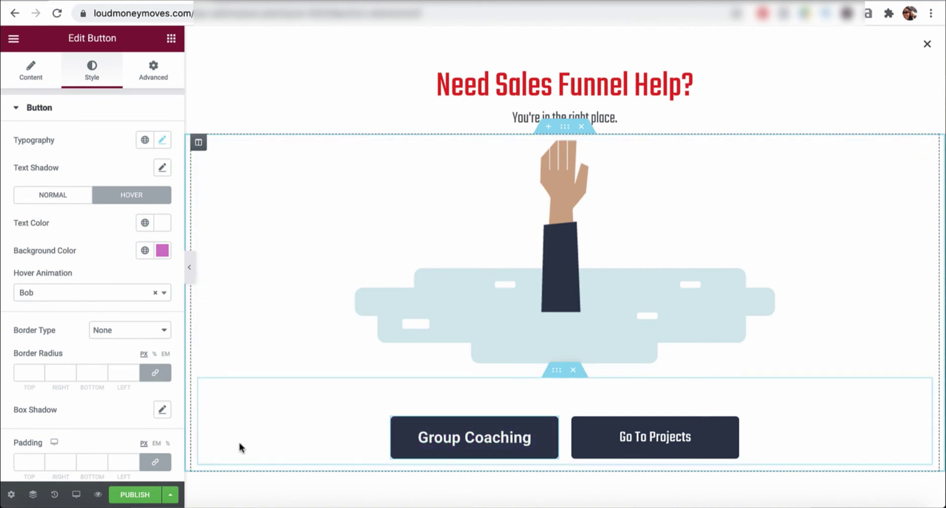
{"action": "left_click", "coordinate": [147, 256]}
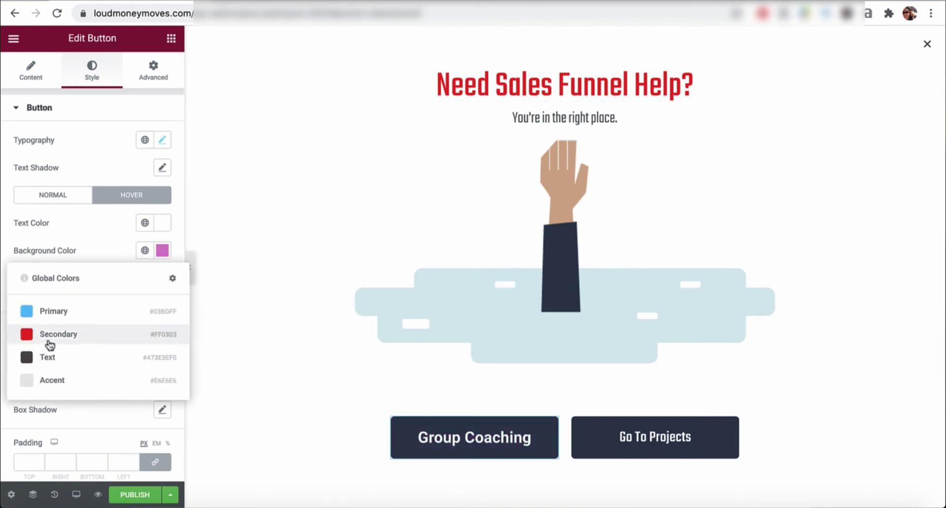
{"action": "left_click", "coordinate": [45, 340]}
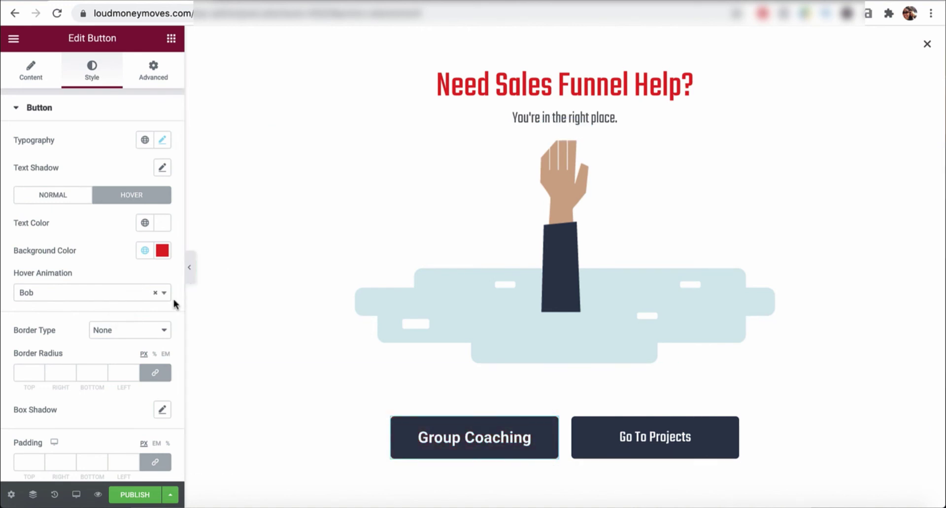
Step: Try the Skew Forward hover animation on the Group Coaching button and choose Pulse Shrink instead
{"action": "left_click", "coordinate": [130, 295]}
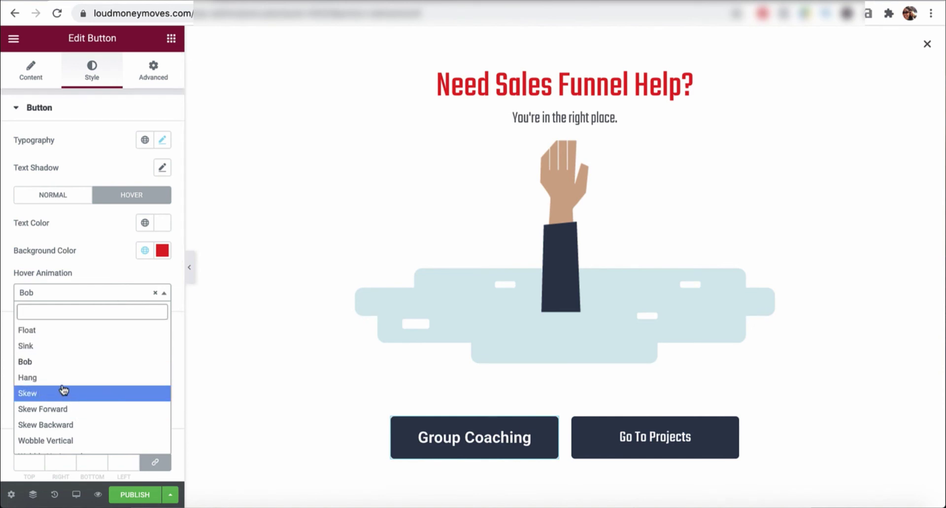
{"action": "left_click", "coordinate": [65, 403]}
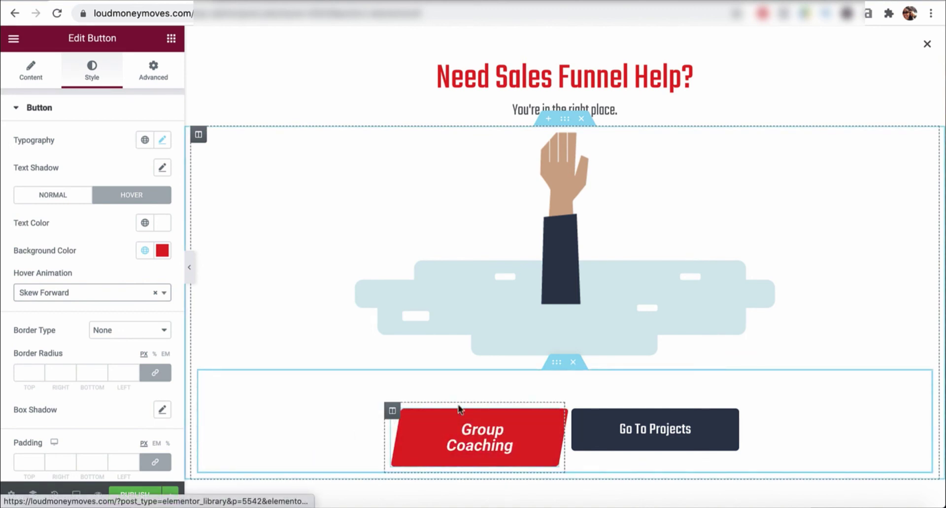
{"action": "left_click", "coordinate": [112, 293]}
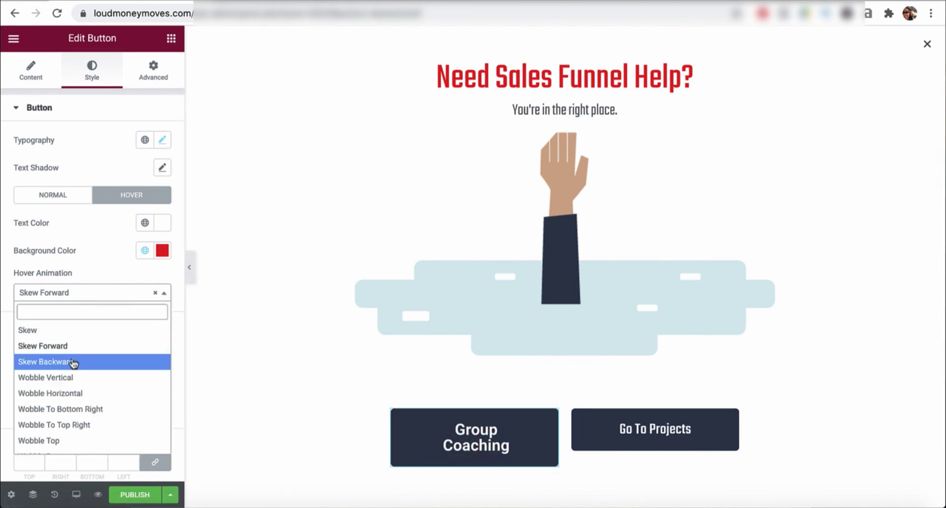
{"action": "scroll", "coordinate": [75, 416], "scroll_direction": "up", "scroll_amount": 3}
{"action": "scroll", "coordinate": [74, 415], "scroll_direction": "up", "scroll_amount": 1}
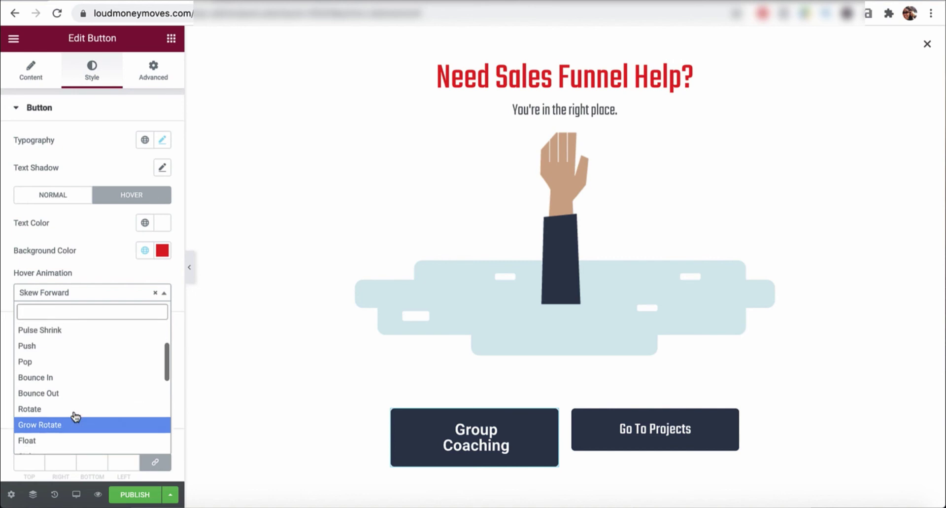
{"action": "left_click", "coordinate": [61, 329]}
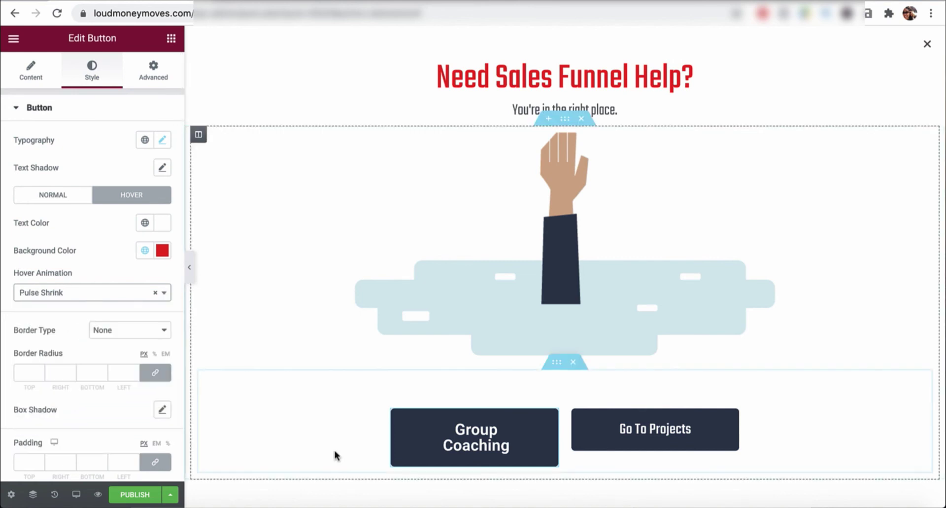
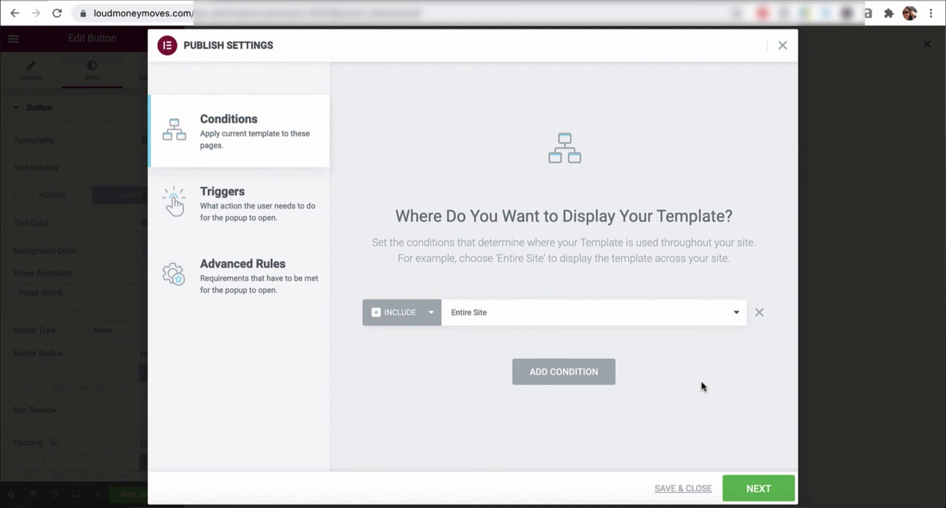
Step: Set the popup's display condition to include Singular, Posts, and the post "Target Affiliate Program Review: Better than Amazon Associates?"
{"action": "left_click", "coordinate": [672, 311]}
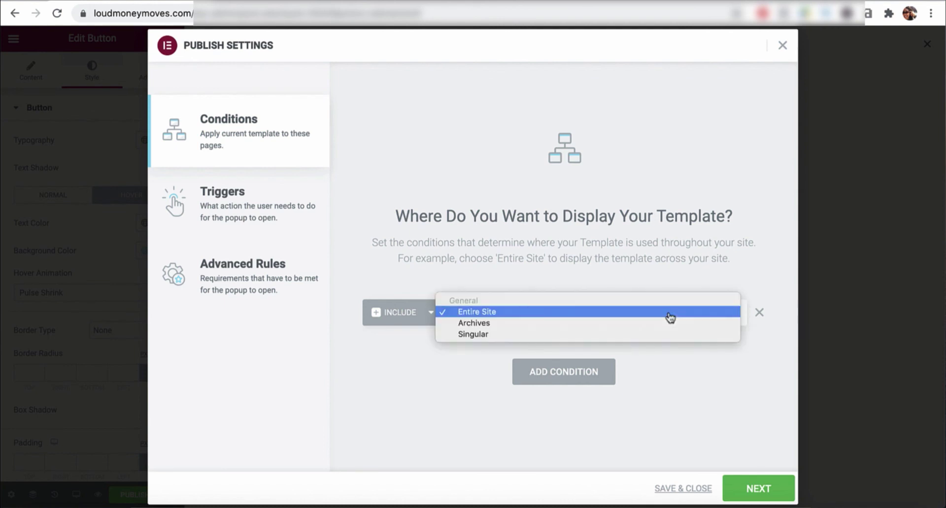
{"action": "left_click", "coordinate": [602, 336]}
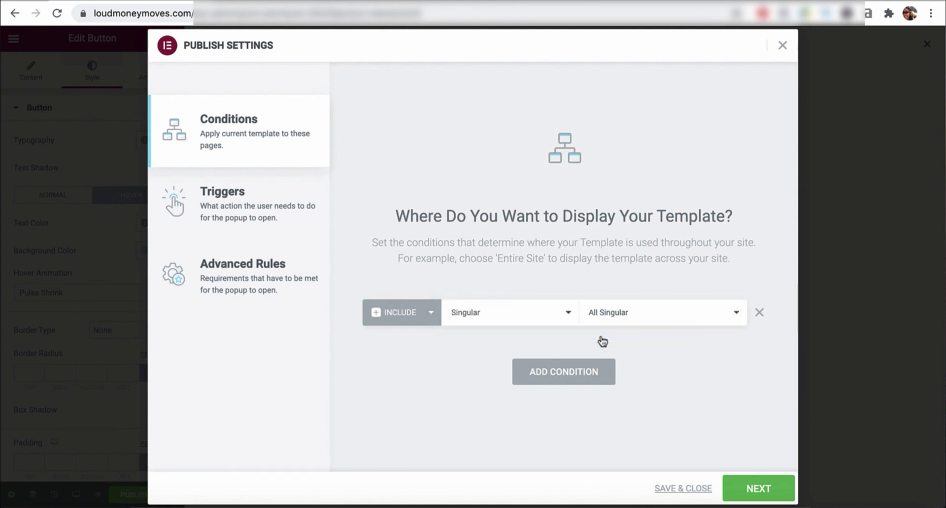
{"action": "left_click", "coordinate": [627, 316]}
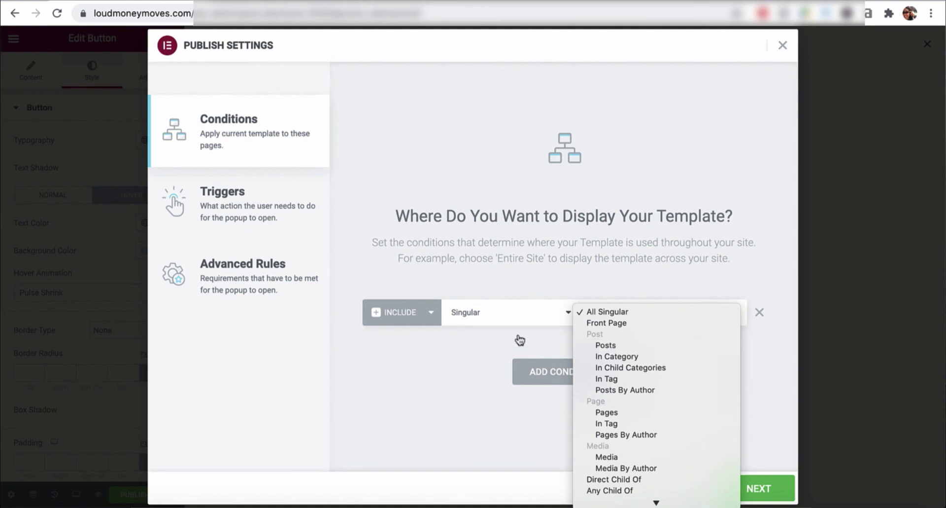
{"action": "left_click", "coordinate": [622, 345]}
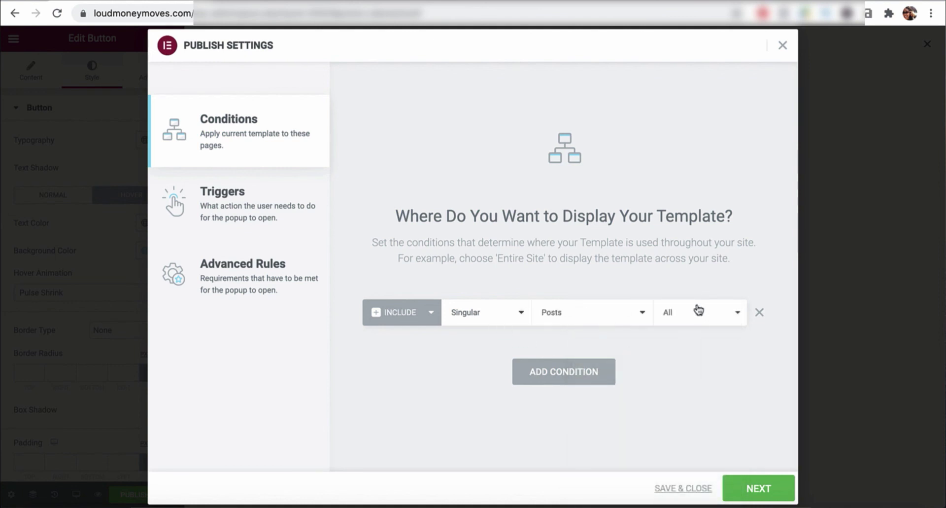
{"action": "left_click", "coordinate": [713, 320]}
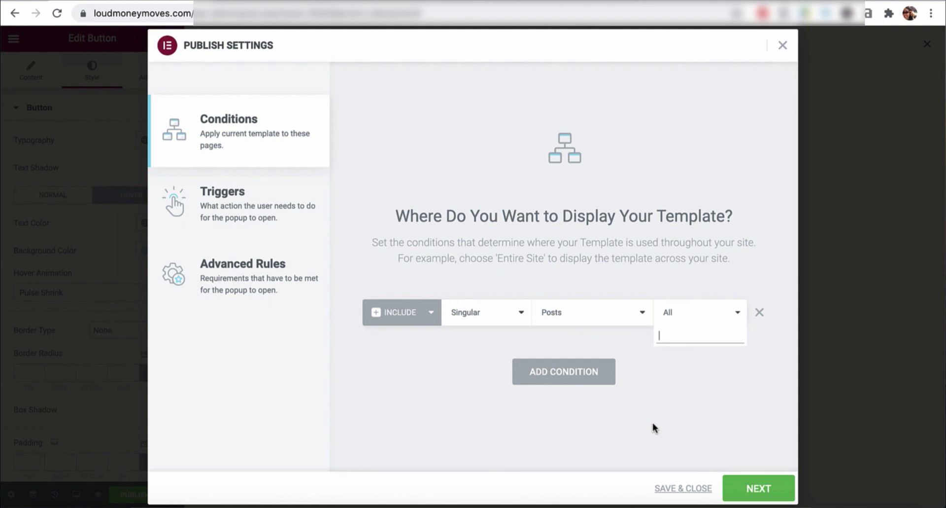
{"action": "type", "text": "make"}
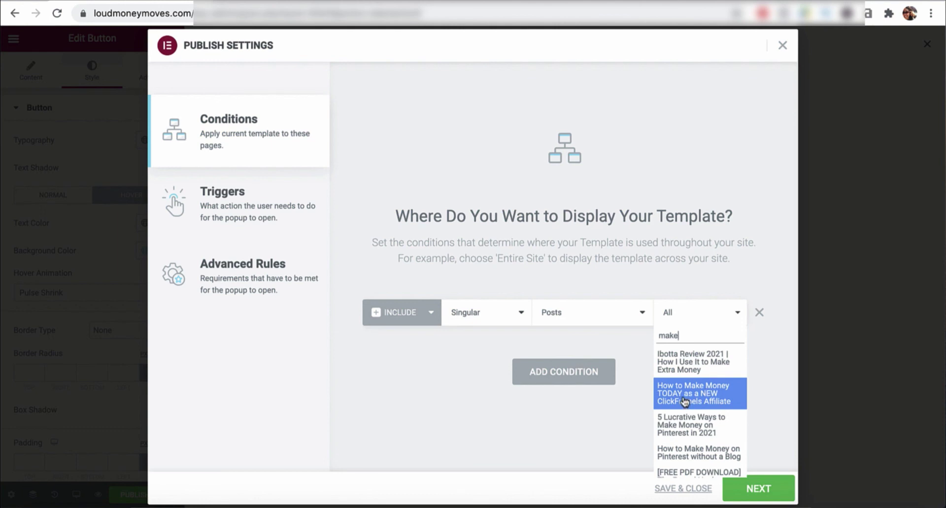
{"action": "scroll", "coordinate": [690, 419], "scroll_direction": "down", "scroll_amount": 2}
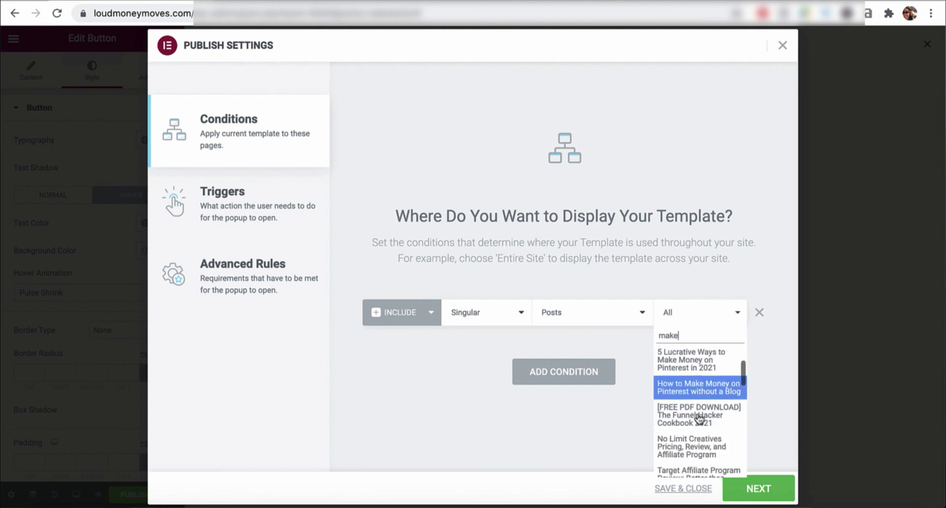
{"action": "scroll", "coordinate": [700, 418], "scroll_direction": "down", "scroll_amount": 3}
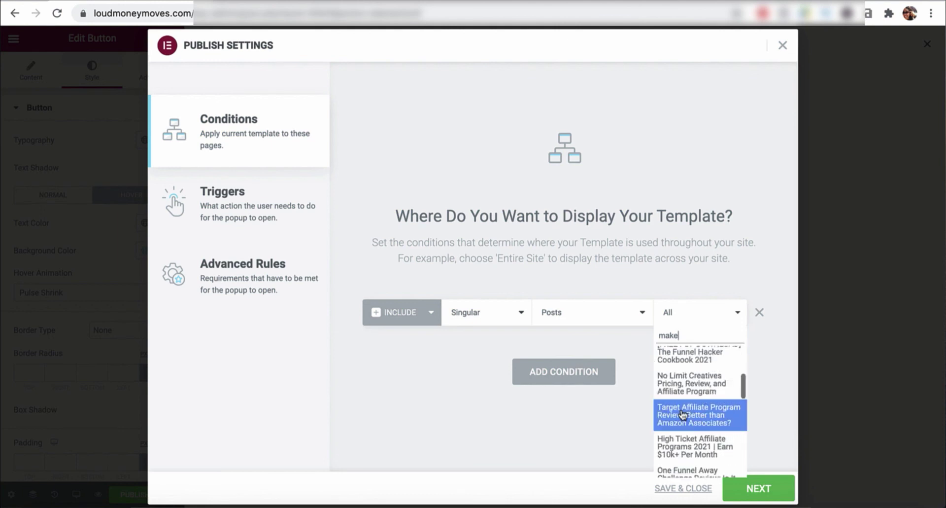
{"action": "left_click", "coordinate": [694, 414]}
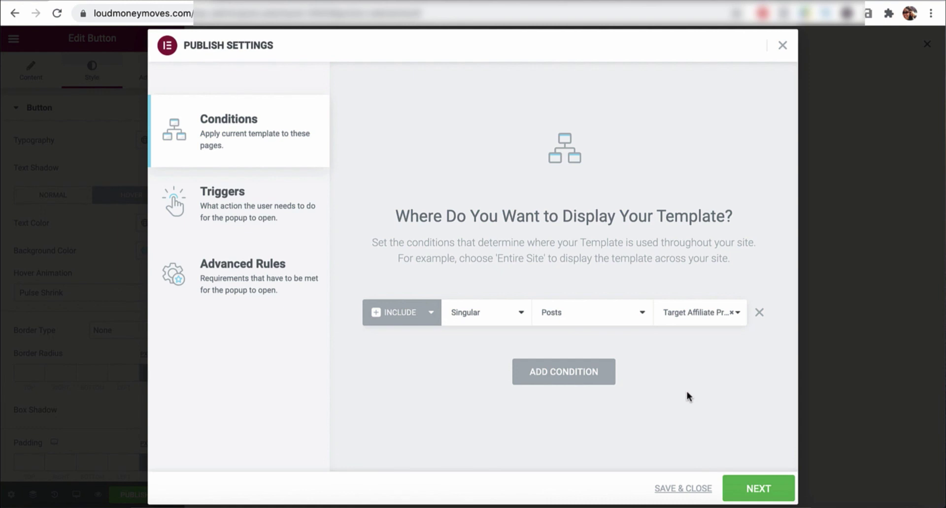
{"action": "left_click", "coordinate": [563, 376]}
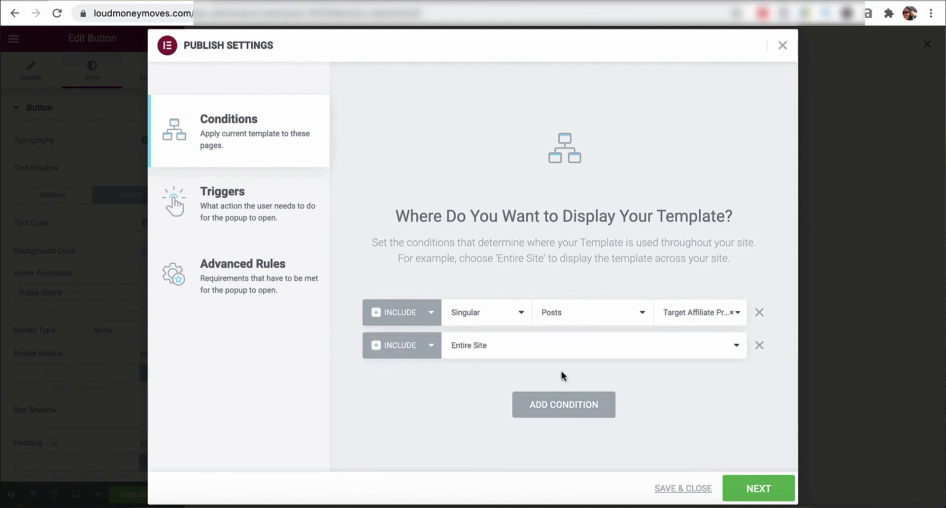
{"action": "left_click", "coordinate": [597, 355]}
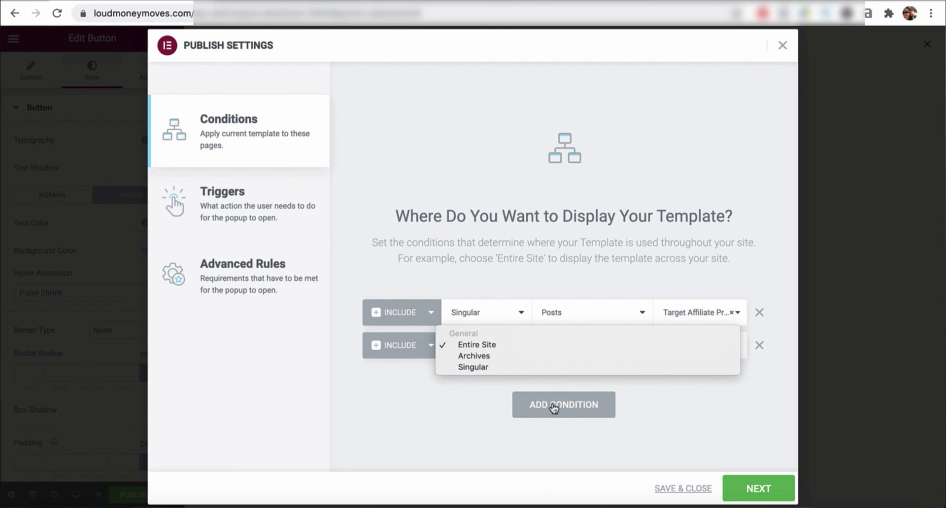
{"action": "left_click", "coordinate": [434, 410]}
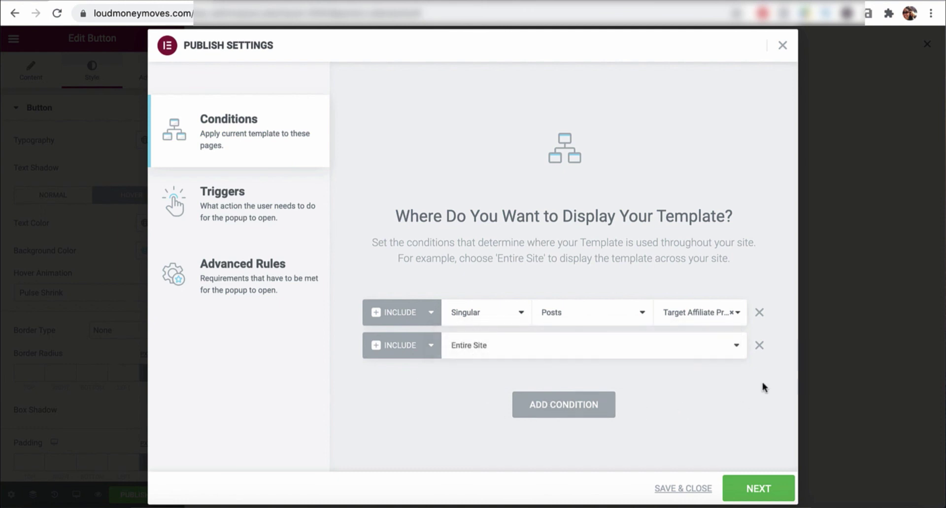
{"action": "left_click", "coordinate": [759, 345]}
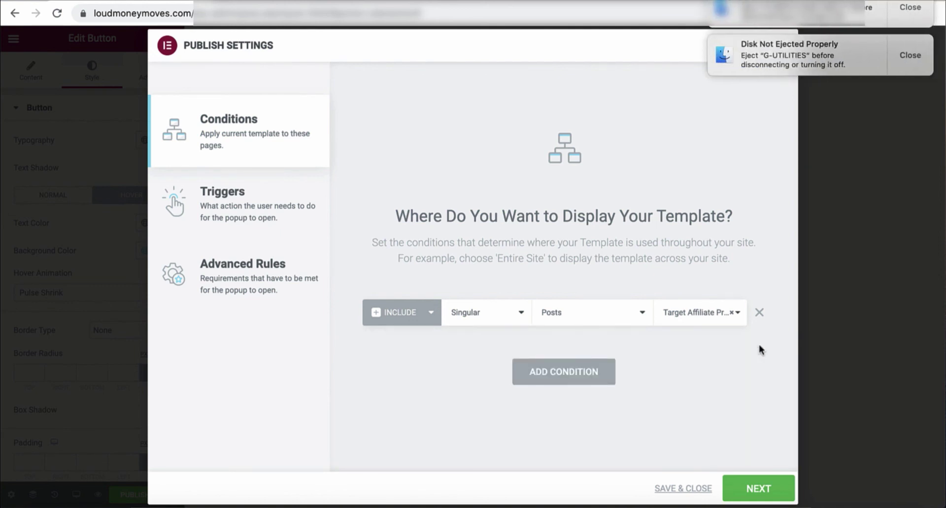
Step: Continue to the popup's trigger settings and dismiss the disk ejection notifications
{"action": "left_click", "coordinate": [762, 487]}
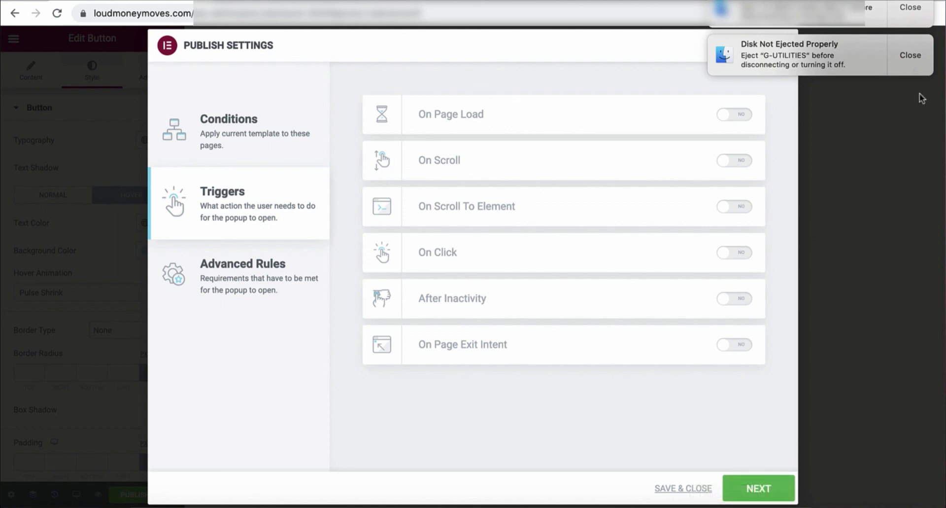
{"action": "left_click", "coordinate": [910, 55]}
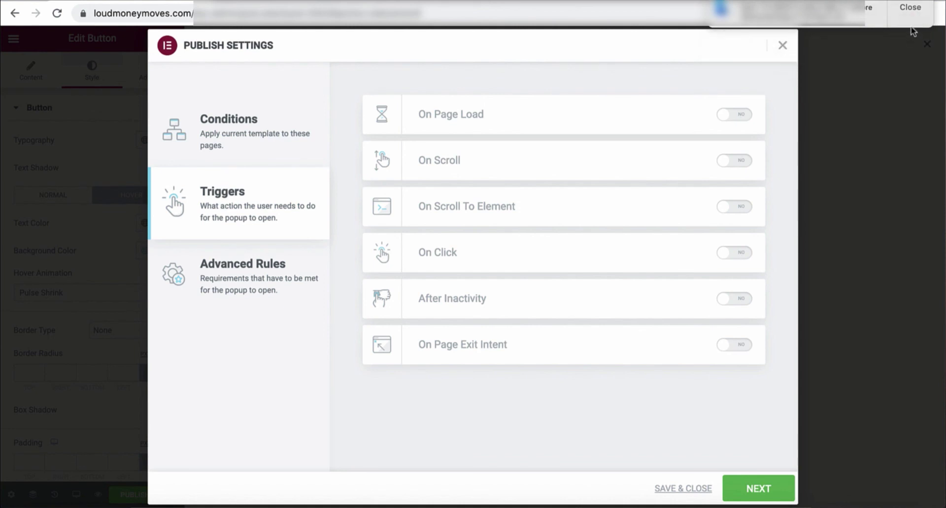
{"action": "left_click", "coordinate": [911, 8]}
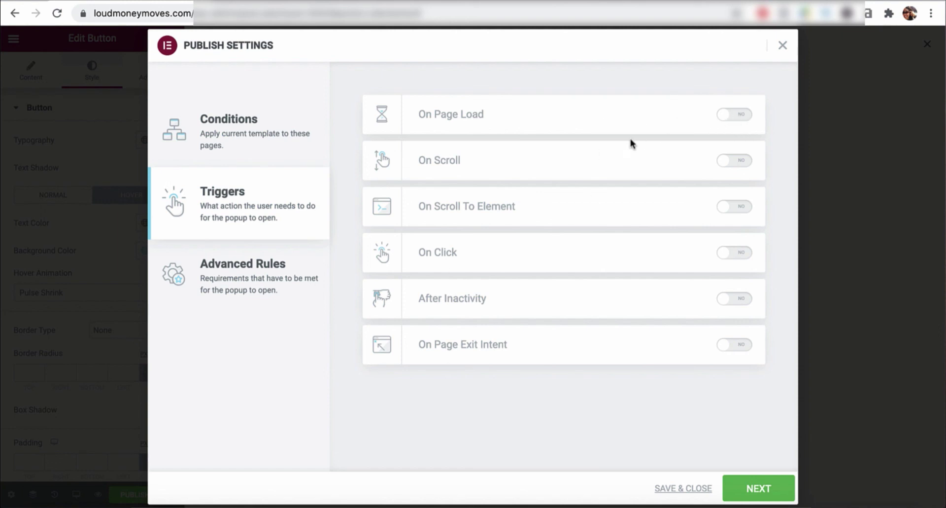
Step: Try the On Page Load trigger, and enable On Scroll (Down, 50%), After Inactivity (30 sec) and On Page Exit Intent instead
{"action": "left_click", "coordinate": [745, 117]}
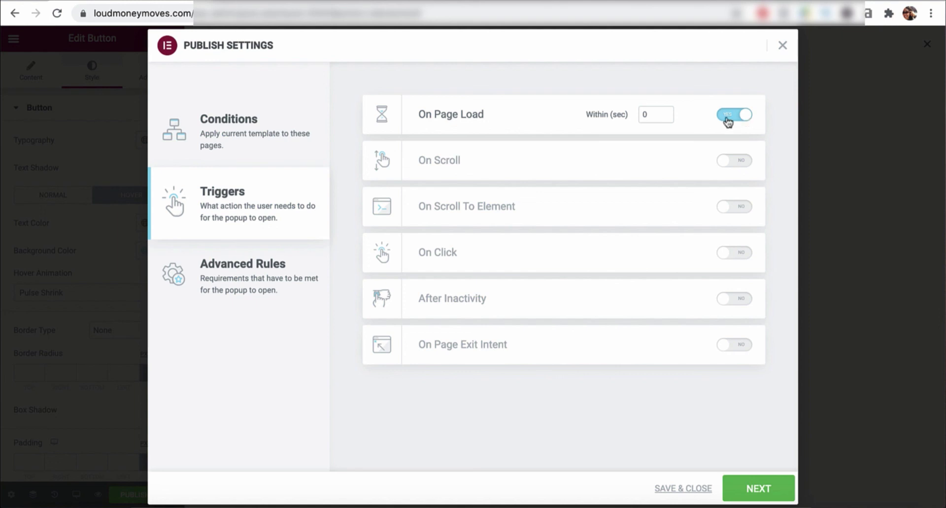
{"action": "left_click", "coordinate": [728, 121]}
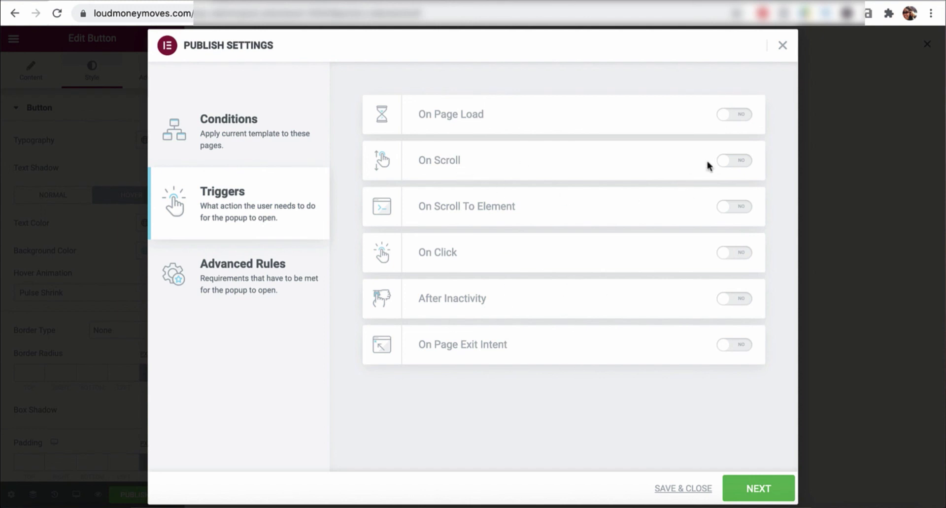
{"action": "left_click", "coordinate": [740, 163]}
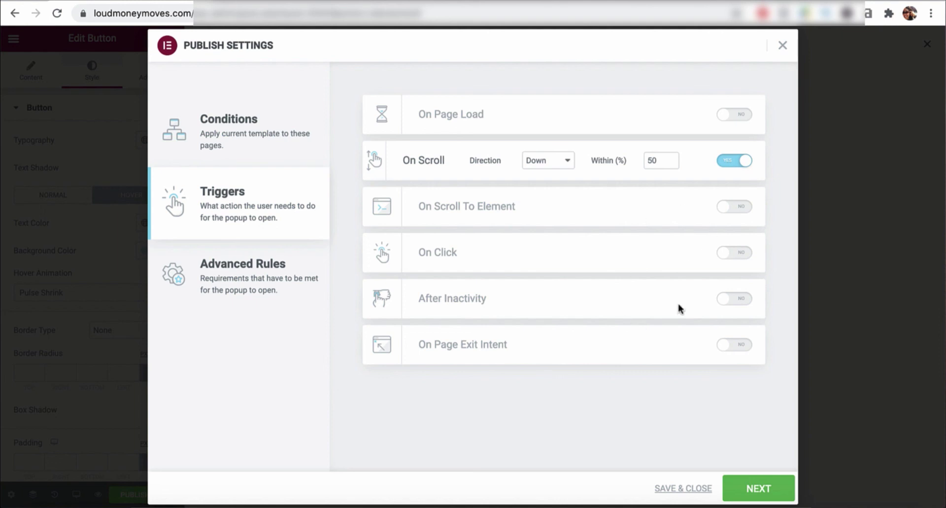
{"action": "left_click", "coordinate": [743, 297]}
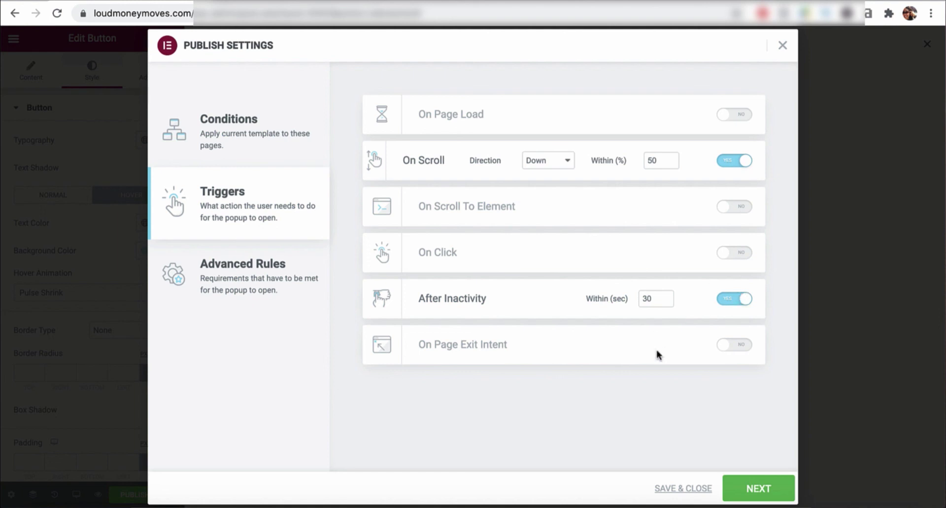
{"action": "left_click", "coordinate": [740, 346]}
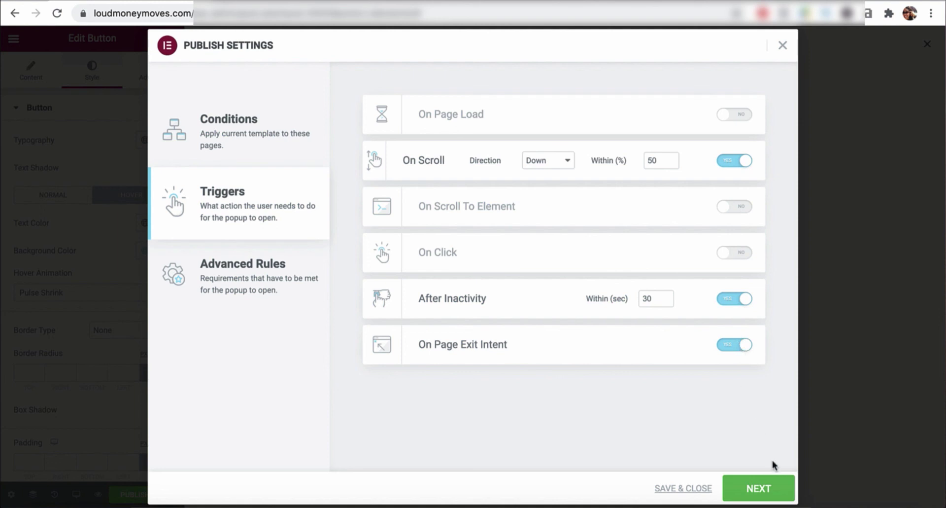
Step: Enable the advanced rules to show up to 3 times on open, hide for all logged-in users, show on desktop, tablet and mobile, and save
{"action": "left_click", "coordinate": [757, 491]}
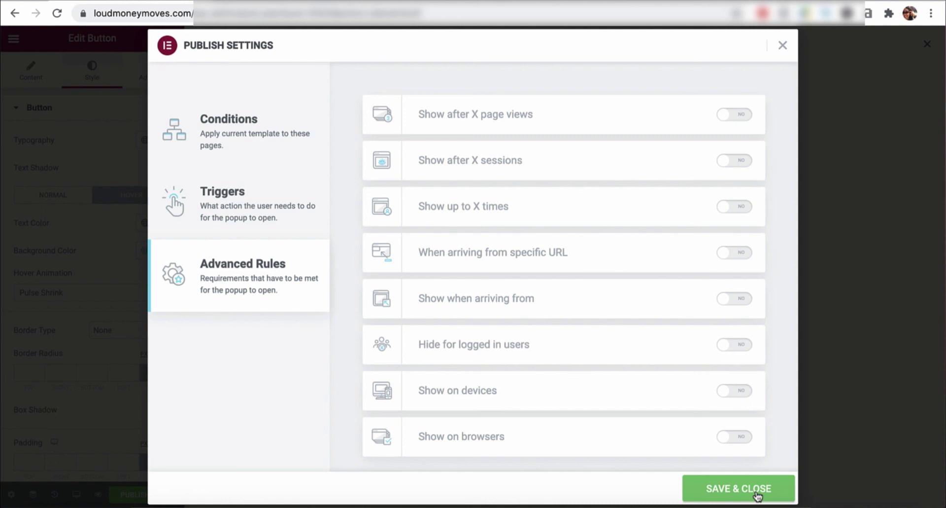
{"action": "left_click", "coordinate": [740, 209]}
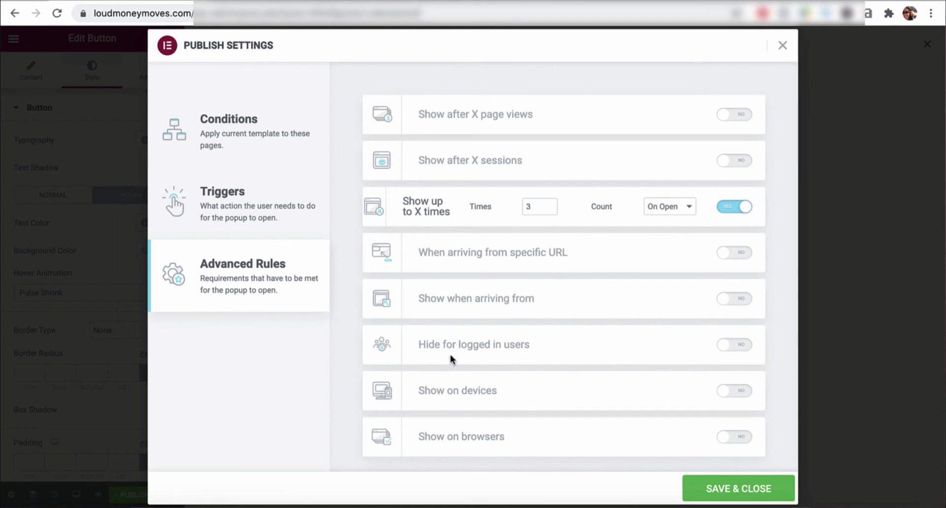
{"action": "left_click", "coordinate": [742, 347]}
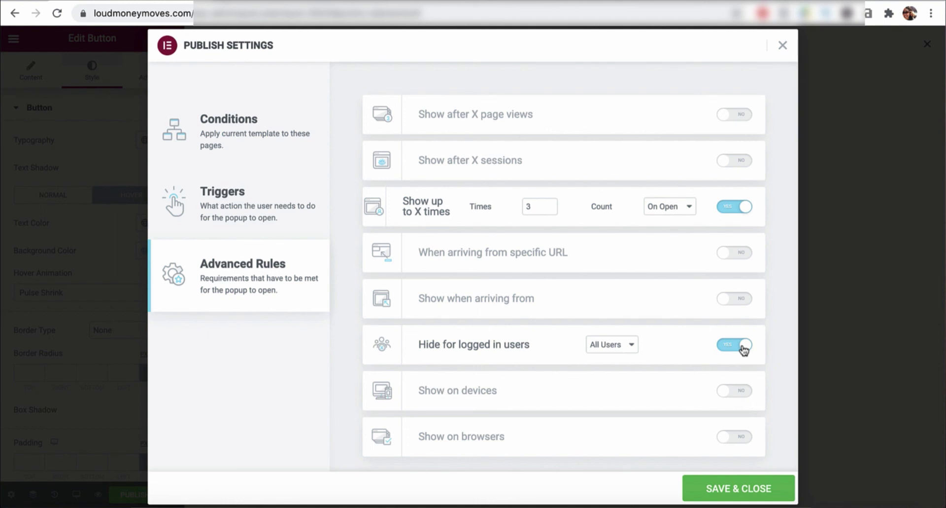
{"action": "left_click", "coordinate": [740, 392]}
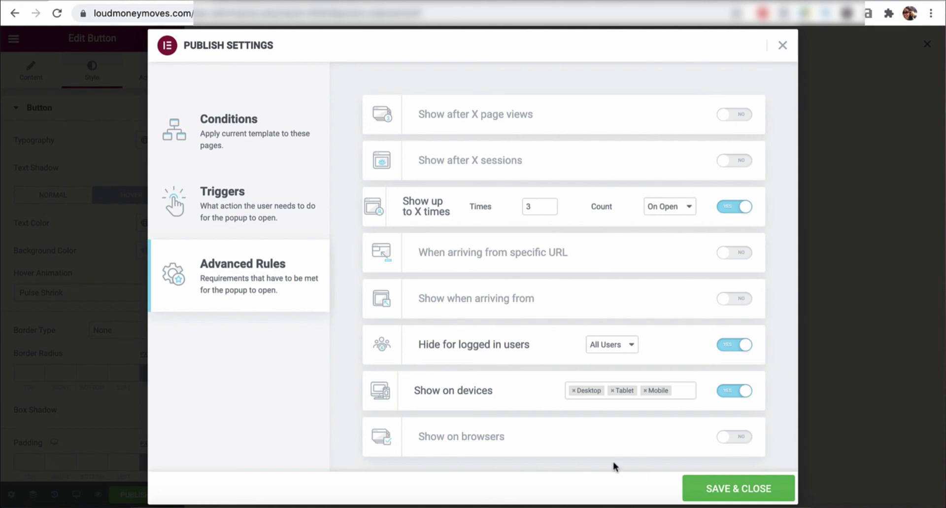
{"action": "left_click", "coordinate": [735, 489]}
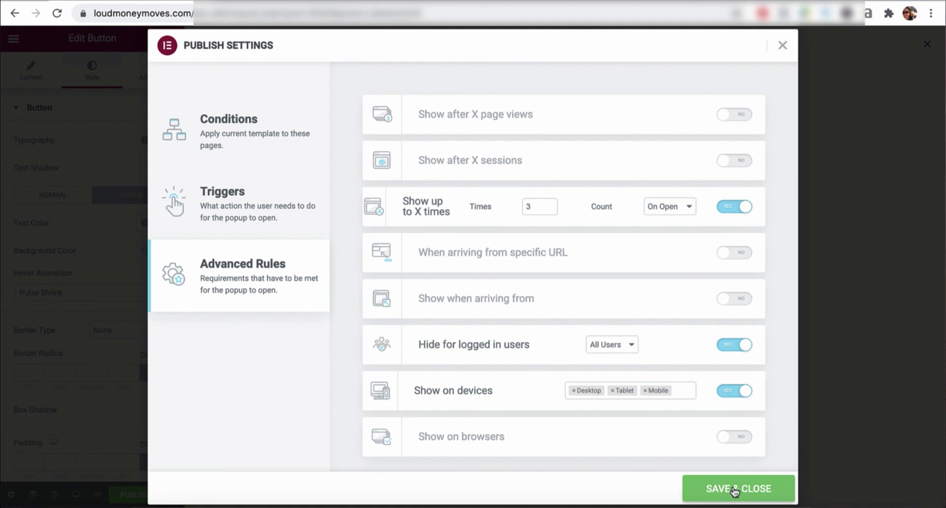